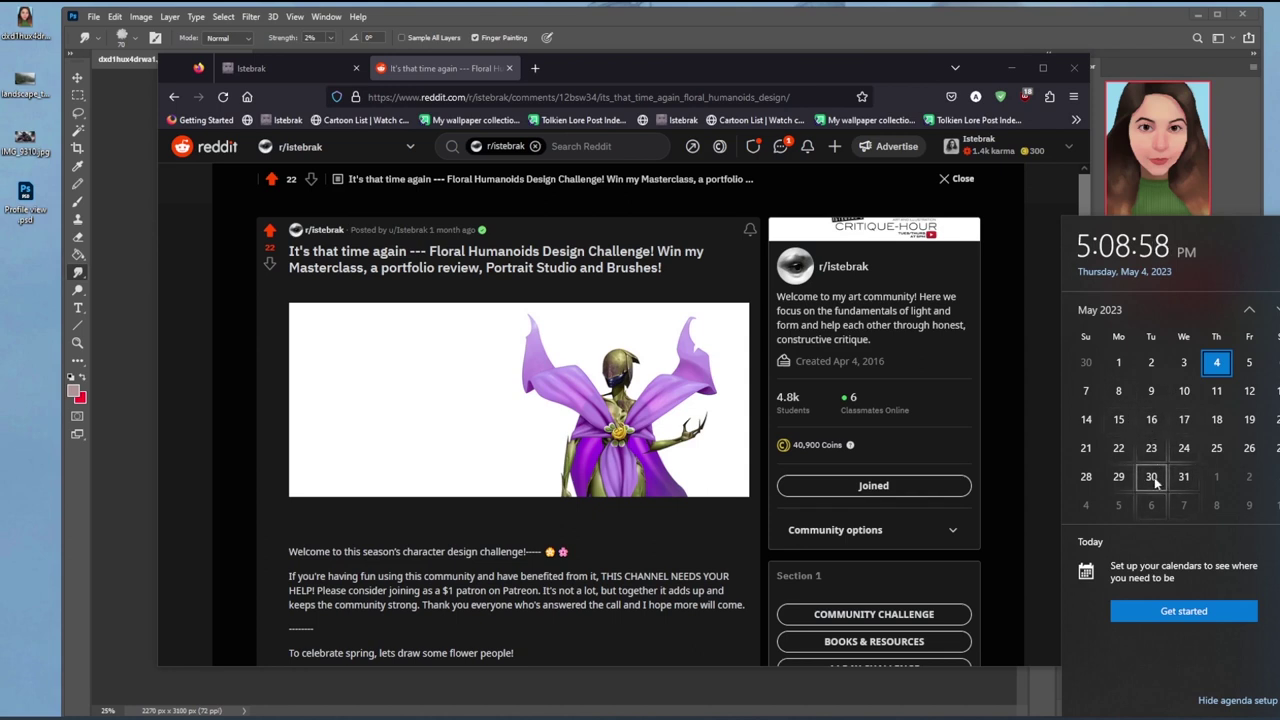
- View the Istebrak website and return to Photoshop with the portrait's window maximized
{"action": "left_click", "coordinate": [289, 66]}
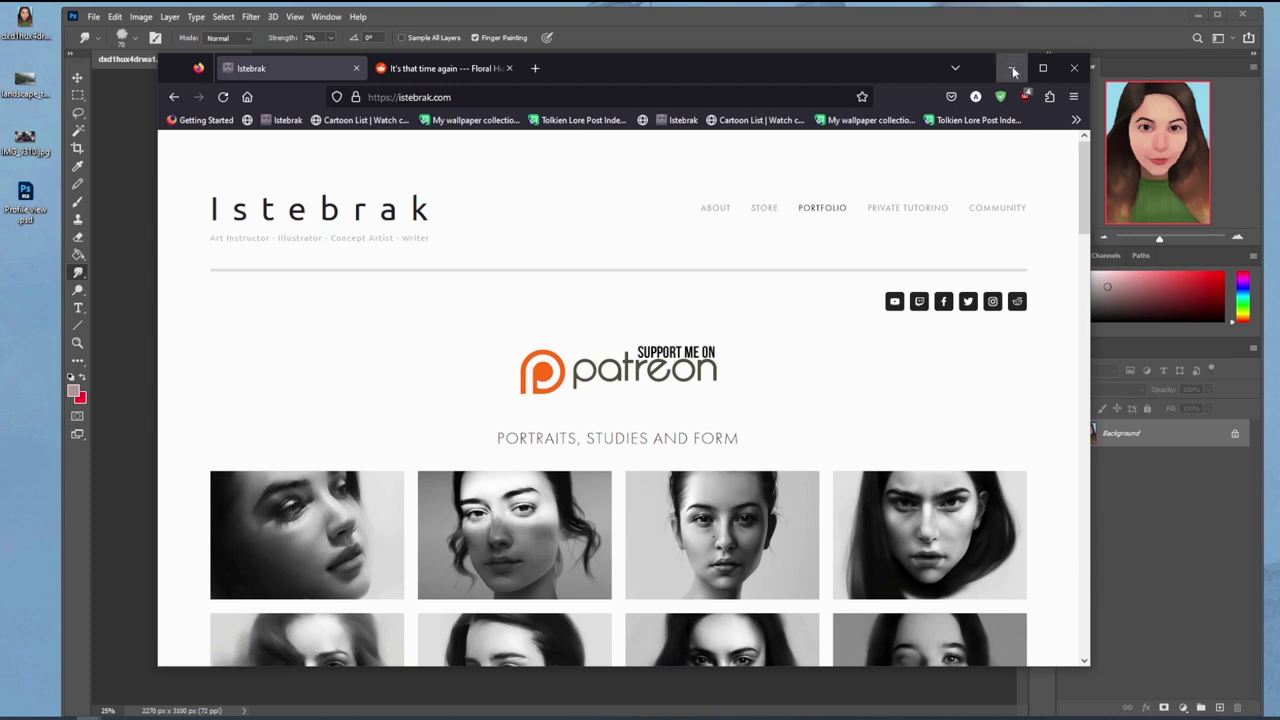
{"action": "left_click", "coordinate": [1076, 74]}
{"action": "left_click", "coordinate": [670, 195]}
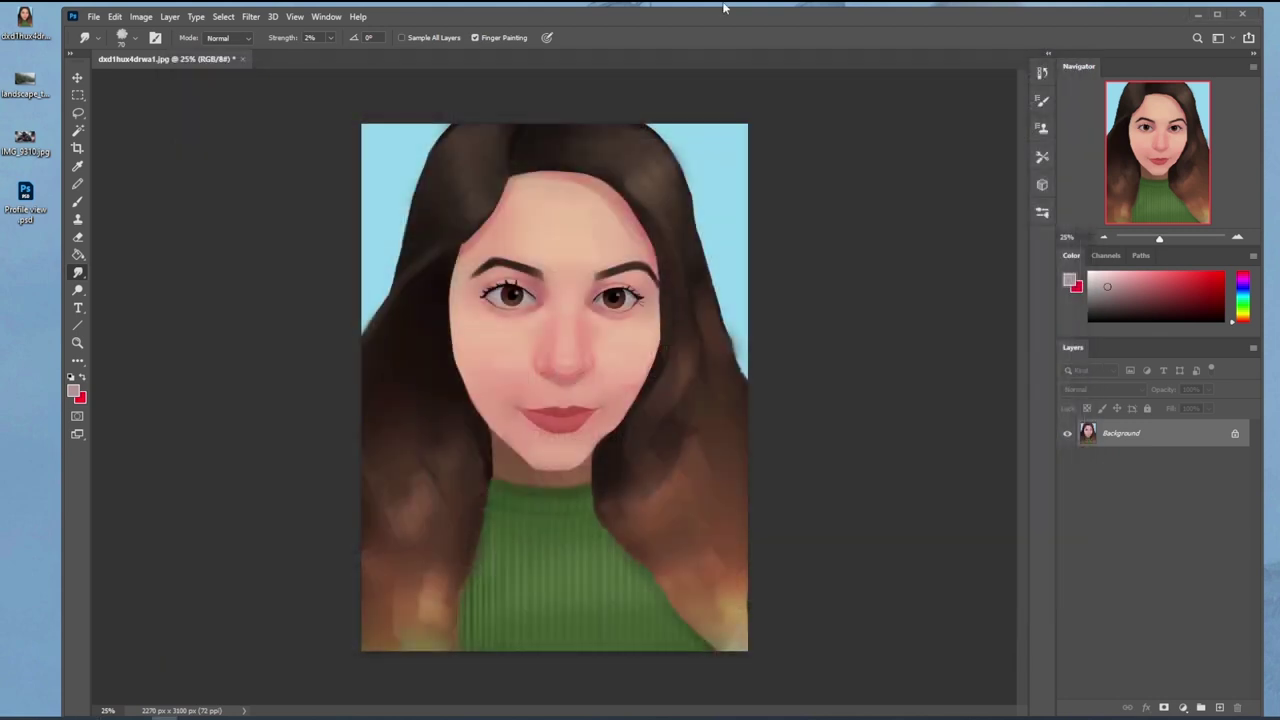
{"action": "double_click", "coordinate": [748, 17]}
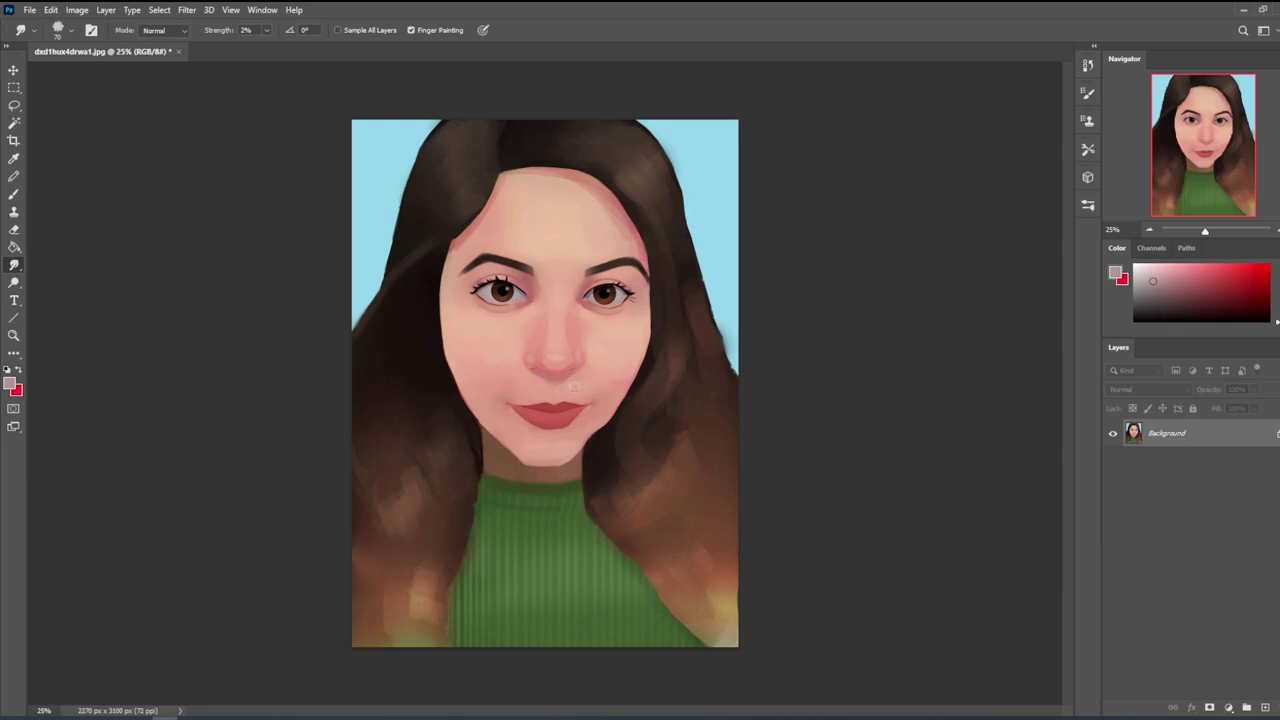
{"action": "key", "text": "ctrl+minus"}
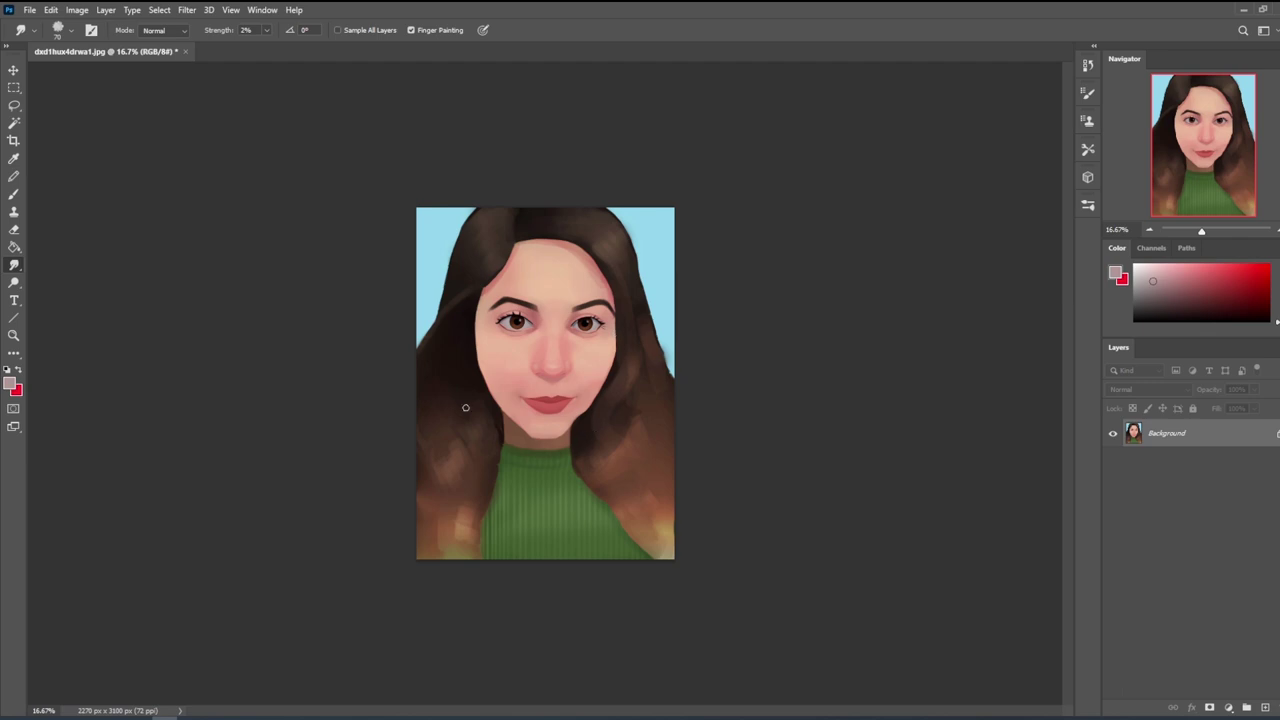
{"action": "key", "text": "ctrl+plus"}
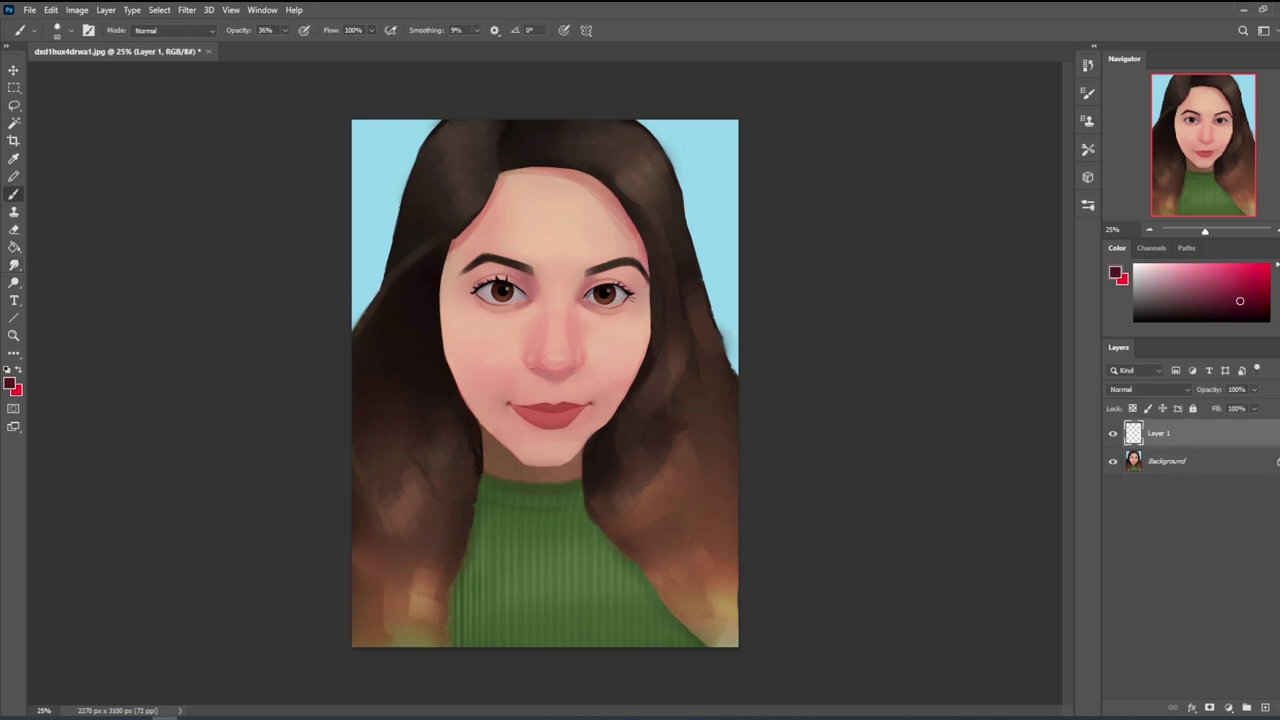
- With bright crimson on a new layer, mark the lower-face shadow area and sketch an explanatory lit sphere with arrows in the upper-right background
{"action": "left_click", "coordinate": [1267, 265]}
{"action": "mouse_move", "coordinate": [645, 350]}
{"action": "left_mouse_down"}
{"action": "mouse_move", "coordinate": [436, 378]}
{"action": "mouse_move", "coordinate": [480, 395]}
{"action": "mouse_move", "coordinate": [562, 384]}
{"action": "mouse_move", "coordinate": [567, 460]}
{"action": "mouse_move", "coordinate": [640, 369]}
{"action": "left_mouse_up"}
{"action": "mouse_move", "coordinate": [700, 131]}
{"action": "left_mouse_down"}
{"action": "mouse_move", "coordinate": [735, 175]}
{"action": "mouse_move", "coordinate": [678, 202]}
{"action": "mouse_move", "coordinate": [685, 224]}
{"action": "mouse_move", "coordinate": [728, 200]}
{"action": "mouse_move", "coordinate": [722, 230]}
{"action": "left_mouse_up"}
{"action": "mouse_move", "coordinate": [672, 164]}
{"action": "left_mouse_down"}
{"action": "mouse_move", "coordinate": [726, 128]}
{"action": "mouse_move", "coordinate": [712, 158]}
{"action": "left_mouse_up"}
{"action": "left_click_drag", "start_coordinate": [716, 144], "coordinate": [733, 154]}
{"action": "left_click_drag", "start_coordinate": [670, 195], "coordinate": [732, 190]}
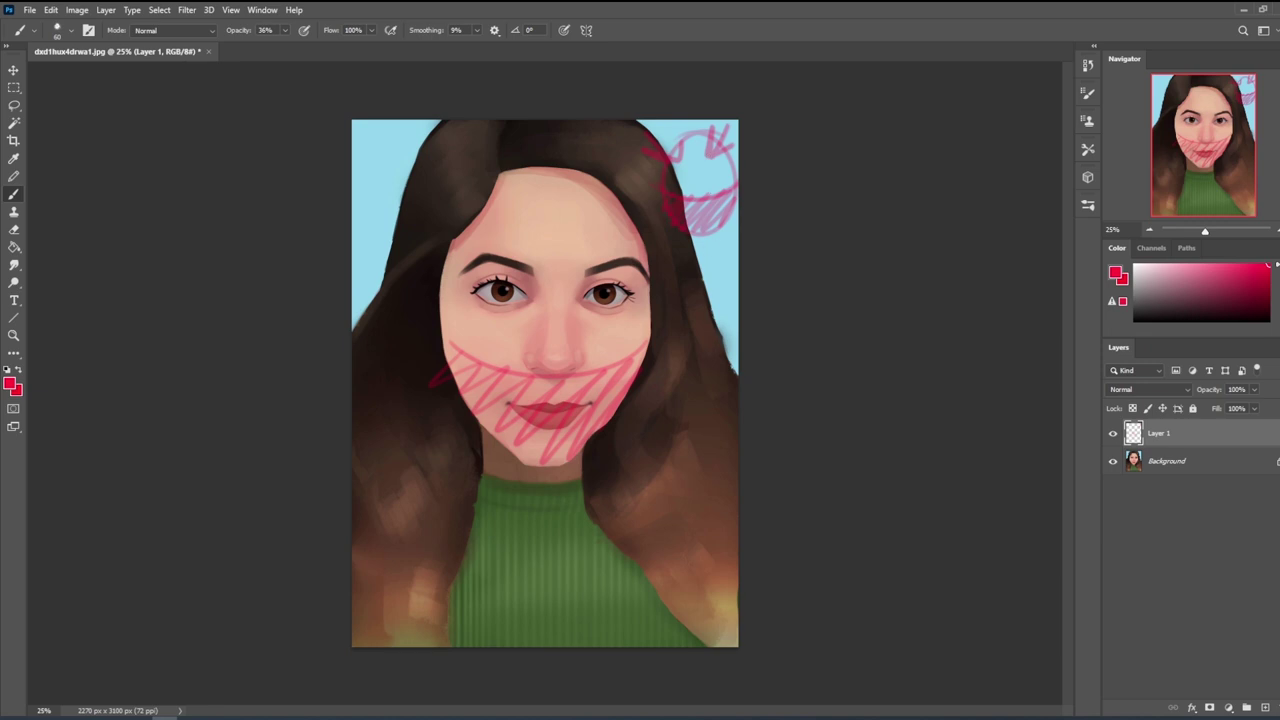
{"action": "mouse_move", "coordinate": [726, 238]}
{"action": "left_mouse_down"}
{"action": "mouse_move", "coordinate": [716, 234]}
{"action": "mouse_move", "coordinate": [730, 270]}
{"action": "left_mouse_up"}
- Undo the sphere sketch, its arrows and the hatching over the lower face
{"action": "key", "text": "ctrl+z"}
{"action": "key", "text": "ctrl+z"}
{"action": "key", "text": "ctrl+z"}
{"action": "key", "text": "ctrl+z"}
{"action": "key", "text": "ctrl+z"}
{"action": "key", "text": "ctrl+z"}
{"action": "key", "text": "ctrl+z"}
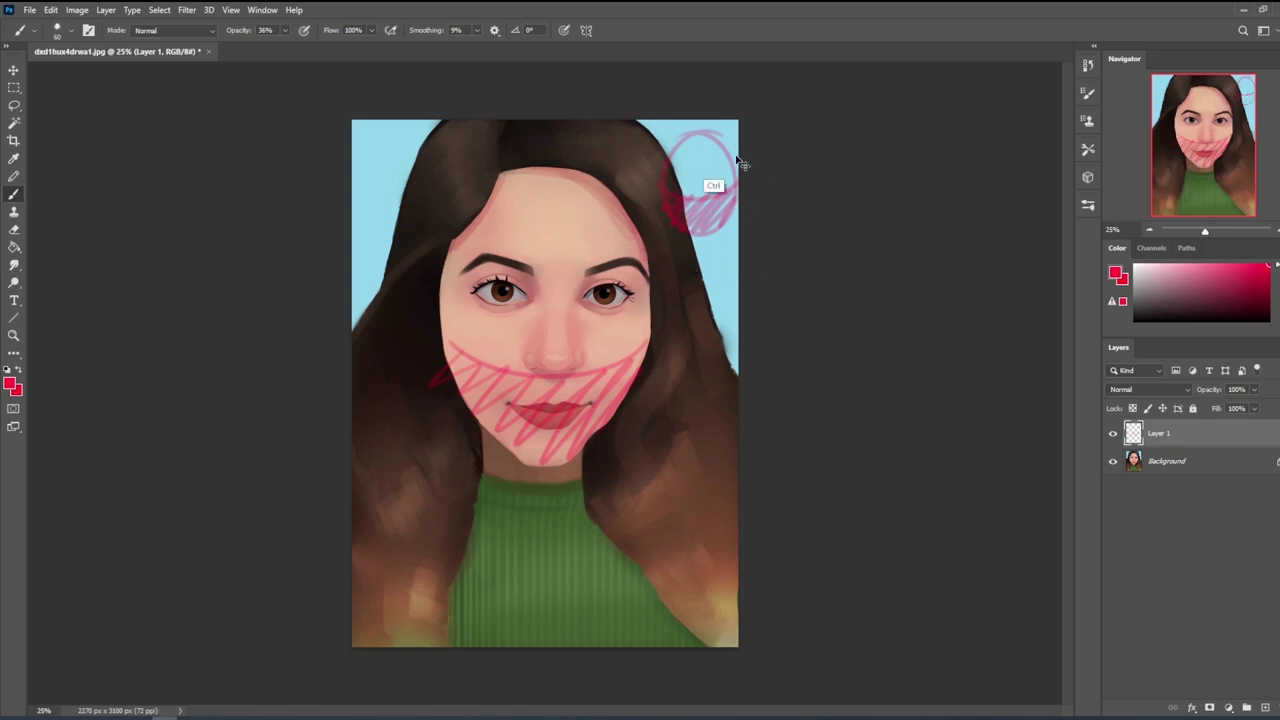
{"action": "key", "text": "ctrl+z"}
{"action": "key", "text": "ctrl+z"}
{"action": "key", "text": "ctrl+z"}
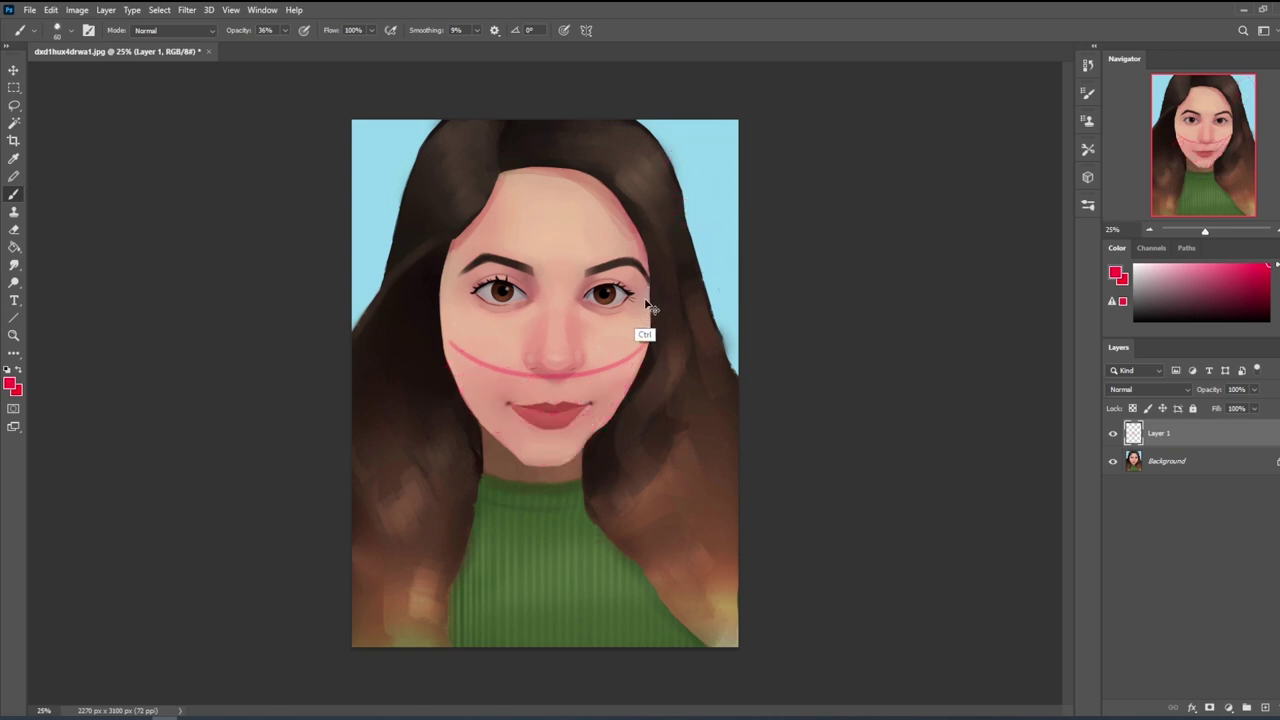
- Outline the planes of the brow bridge, both temples and the sides of the cheekbones in crimson
{"action": "mouse_move", "coordinate": [527, 251]}
{"action": "left_mouse_down"}
{"action": "mouse_move", "coordinate": [540, 284]}
{"action": "mouse_move", "coordinate": [584, 254]}
{"action": "mouse_move", "coordinate": [590, 287]}
{"action": "mouse_move", "coordinate": [546, 292]}
{"action": "left_mouse_up"}
{"action": "mouse_move", "coordinate": [484, 200]}
{"action": "left_mouse_down"}
{"action": "mouse_move", "coordinate": [484, 257]}
{"action": "mouse_move", "coordinate": [446, 276]}
{"action": "left_mouse_up"}
{"action": "left_click_drag", "start_coordinate": [626, 208], "coordinate": [648, 286]}
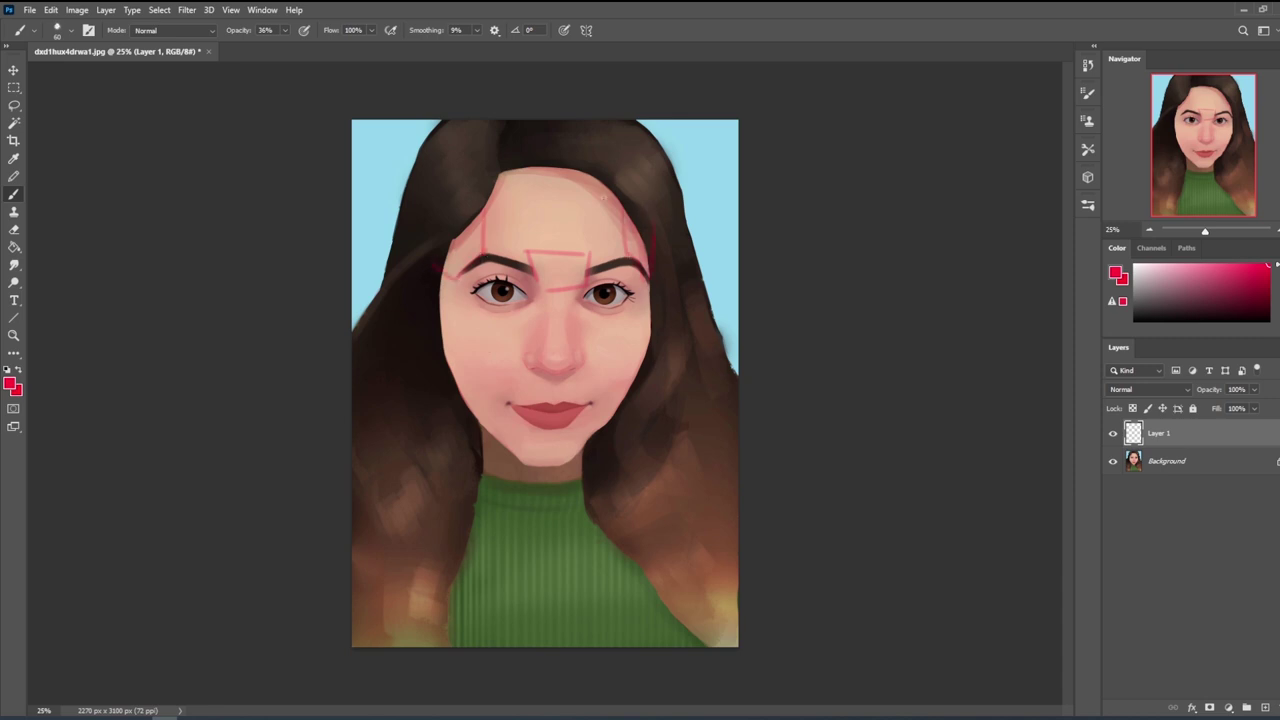
{"action": "mouse_move", "coordinate": [463, 273]}
{"action": "left_mouse_down"}
{"action": "mouse_move", "coordinate": [464, 328]}
{"action": "mouse_move", "coordinate": [445, 368]}
{"action": "left_mouse_up"}
{"action": "left_click_drag", "start_coordinate": [444, 370], "coordinate": [436, 324]}
{"action": "left_click_drag", "start_coordinate": [636, 318], "coordinate": [643, 370]}
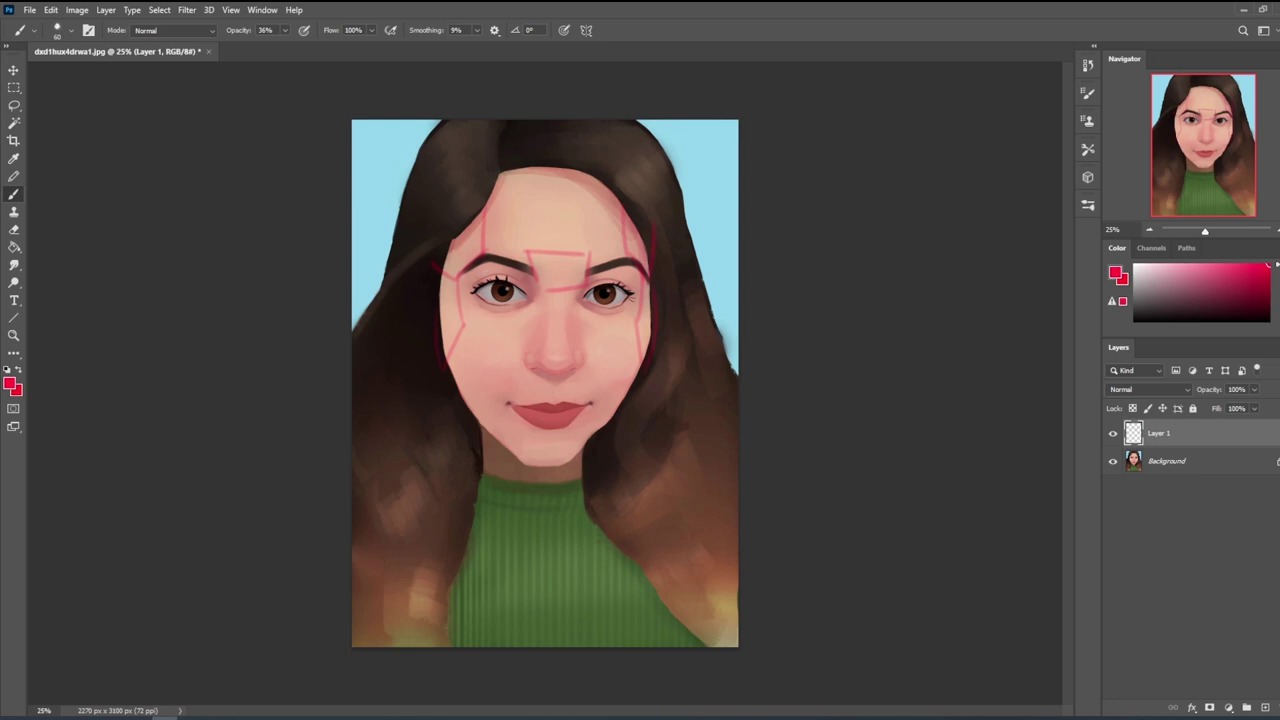
{"action": "left_click_drag", "start_coordinate": [619, 214], "coordinate": [622, 256]}
{"action": "left_click_drag", "start_coordinate": [582, 290], "coordinate": [532, 289]}
- Draw crimson arrows pointing at both temples and at both sides of the jaw
{"action": "left_click_drag", "start_coordinate": [696, 160], "coordinate": [656, 200]}
{"action": "left_click_drag", "start_coordinate": [662, 161], "coordinate": [653, 202]}
{"action": "left_click_drag", "start_coordinate": [654, 203], "coordinate": [707, 190]}
{"action": "left_click_drag", "start_coordinate": [372, 176], "coordinate": [436, 217]}
{"action": "left_click_drag", "start_coordinate": [436, 218], "coordinate": [374, 203]}
{"action": "left_click_drag", "start_coordinate": [422, 163], "coordinate": [440, 218]}
{"action": "left_click_drag", "start_coordinate": [390, 410], "coordinate": [446, 398]}
{"action": "left_click_drag", "start_coordinate": [392, 460], "coordinate": [447, 411]}
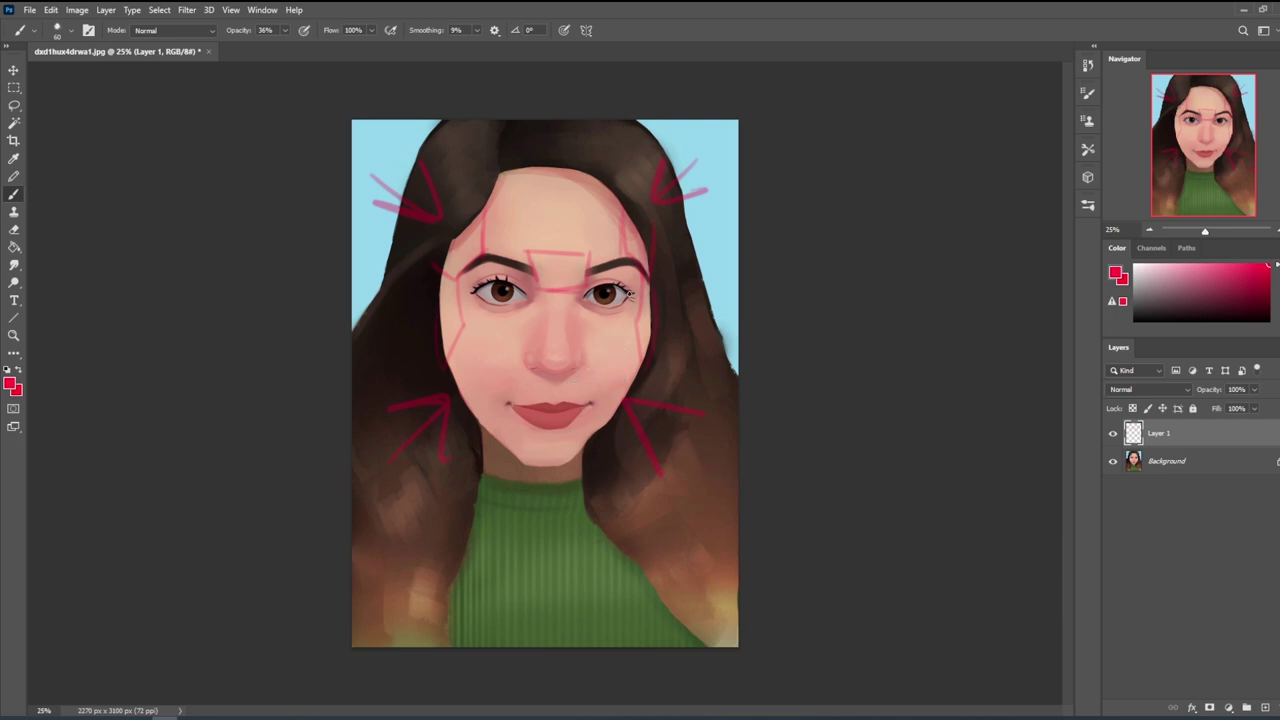
- Outline both eye sockets and the planes along the sides and base of the nose in crimson
{"action": "left_click_drag", "start_coordinate": [571, 271], "coordinate": [577, 314]}
{"action": "mouse_move", "coordinate": [579, 288]}
{"action": "left_mouse_down"}
{"action": "mouse_move", "coordinate": [618, 320]}
{"action": "mouse_move", "coordinate": [652, 280]}
{"action": "left_mouse_up"}
{"action": "left_click_drag", "start_coordinate": [529, 256], "coordinate": [592, 364]}
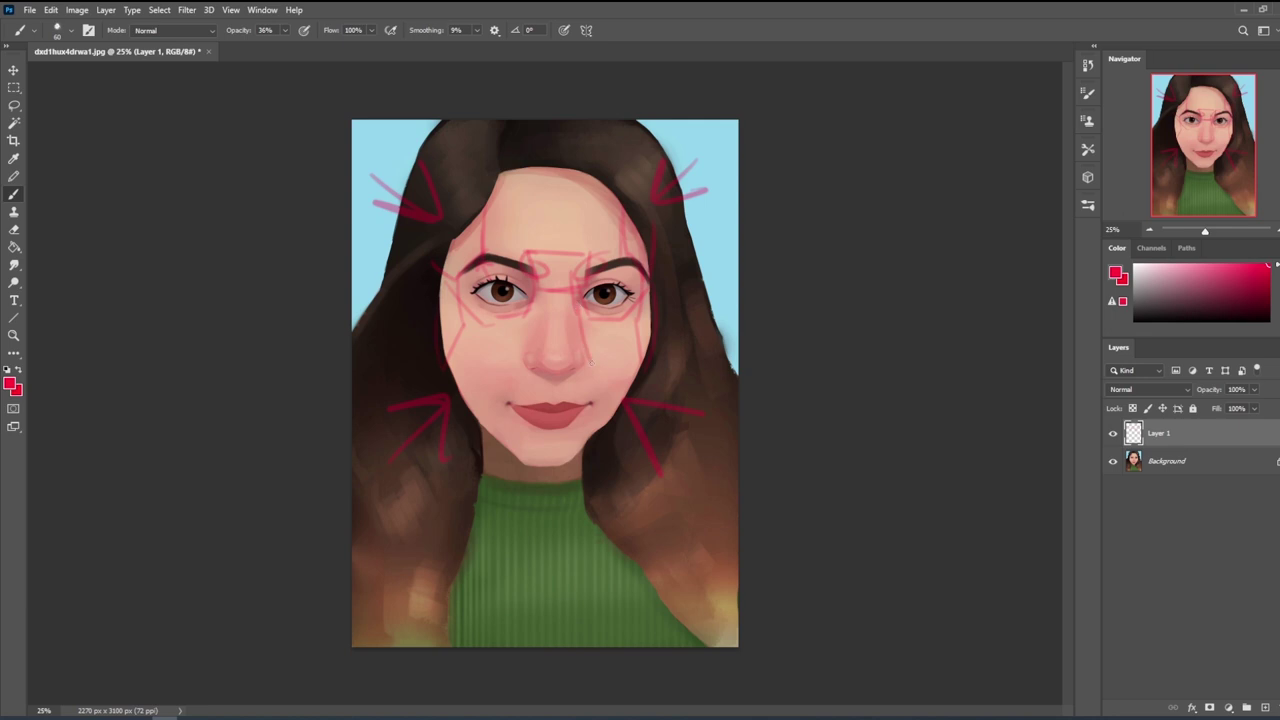
{"action": "mouse_move", "coordinate": [523, 305]}
{"action": "left_mouse_down"}
{"action": "mouse_move", "coordinate": [516, 362]}
{"action": "mouse_move", "coordinate": [596, 369]}
{"action": "left_mouse_up"}
{"action": "left_click_drag", "start_coordinate": [591, 312], "coordinate": [600, 375]}
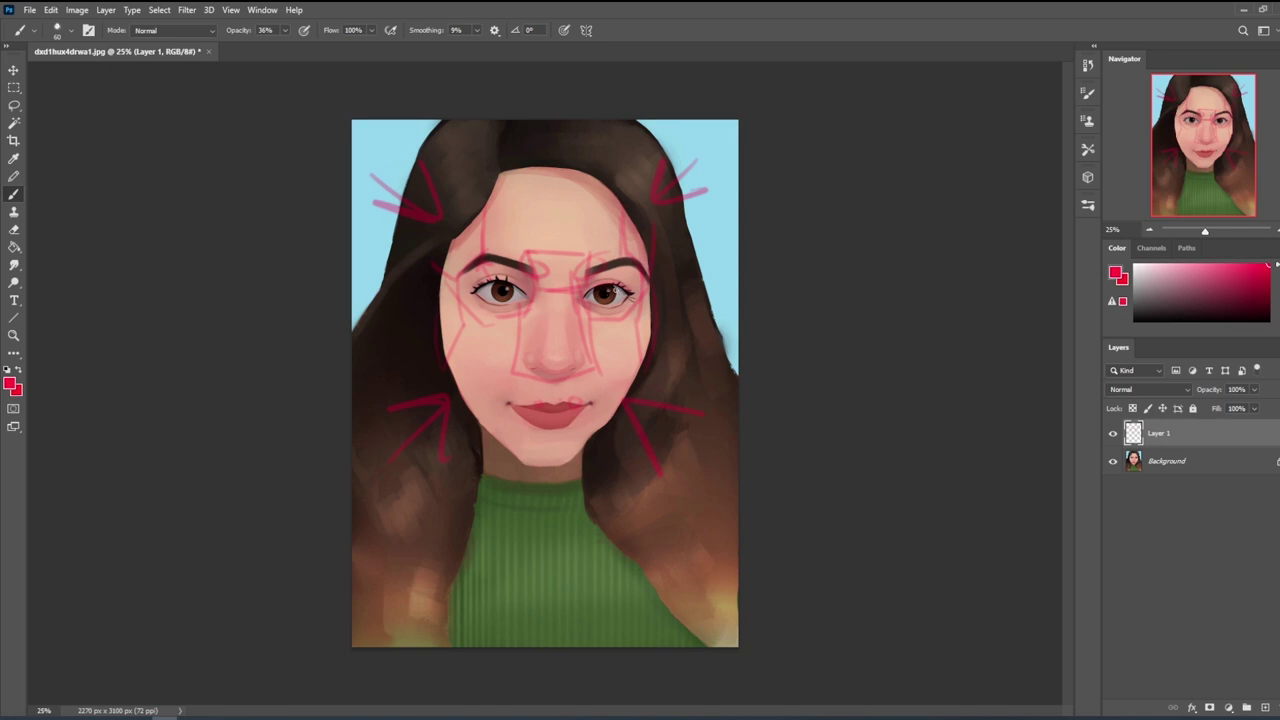
- Add an empty layer directly above the Background, with the crimson guide layer hidden meanwhile and shown again
{"action": "left_click", "coordinate": [1112, 434]}
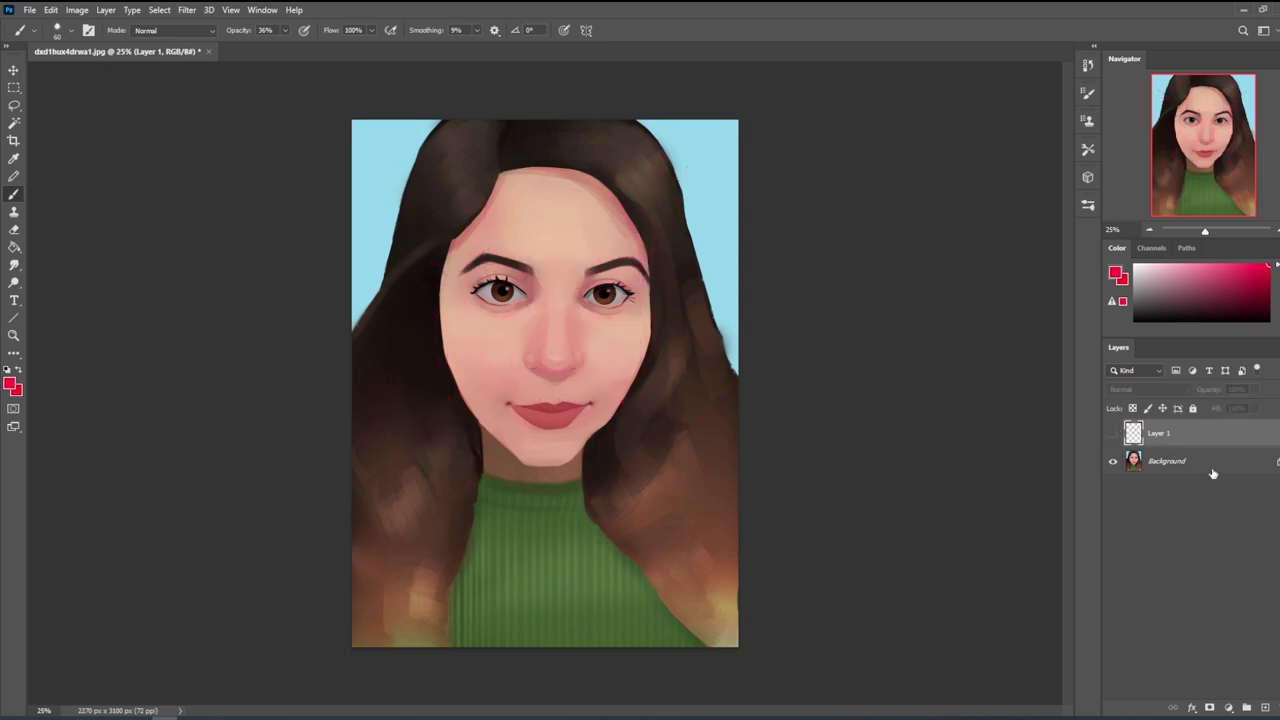
{"action": "left_click", "coordinate": [1210, 466]}
{"action": "left_click", "coordinate": [1265, 708]}
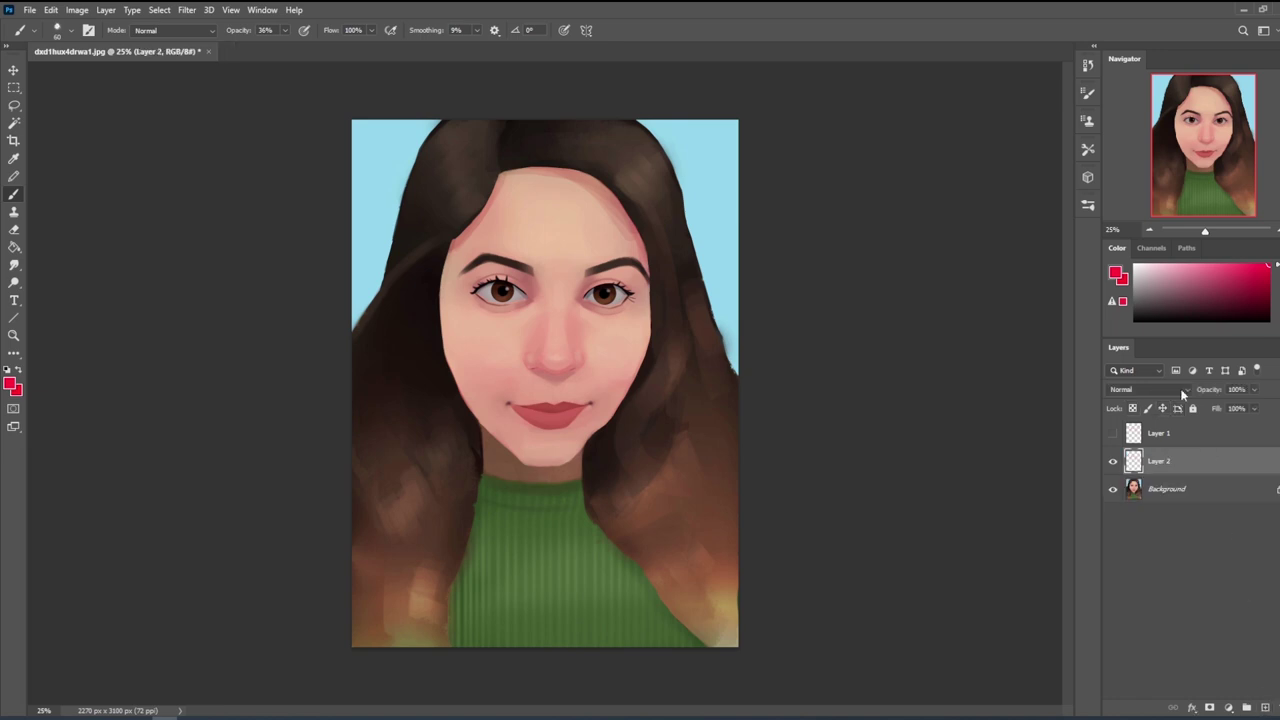
{"action": "left_click", "coordinate": [1113, 434]}
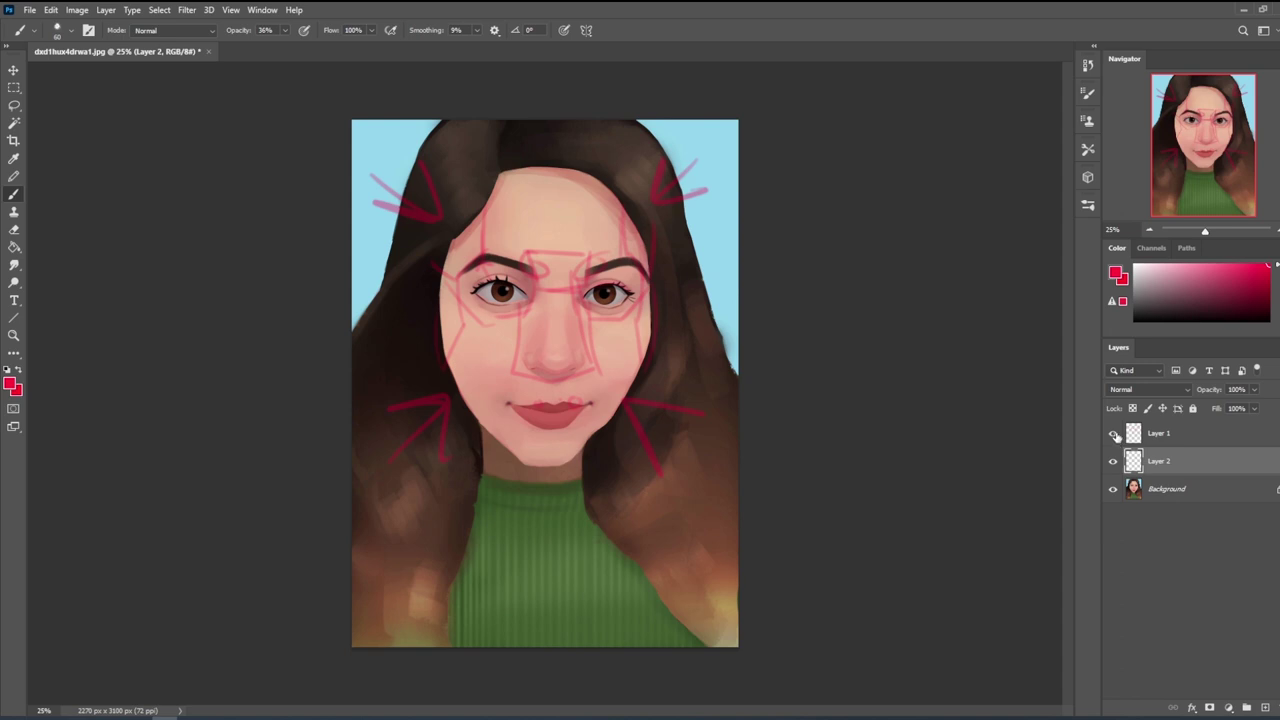
- On Layer 1, draw a curve across the face below the nose and hatch the lower face beneath it
{"action": "left_click", "coordinate": [1184, 436]}
{"action": "left_click_drag", "start_coordinate": [459, 332], "coordinate": [610, 370]}
{"action": "mouse_move", "coordinate": [464, 398]}
{"action": "left_mouse_down"}
{"action": "mouse_move", "coordinate": [628, 366]}
{"action": "mouse_move", "coordinate": [640, 391]}
{"action": "left_mouse_up"}
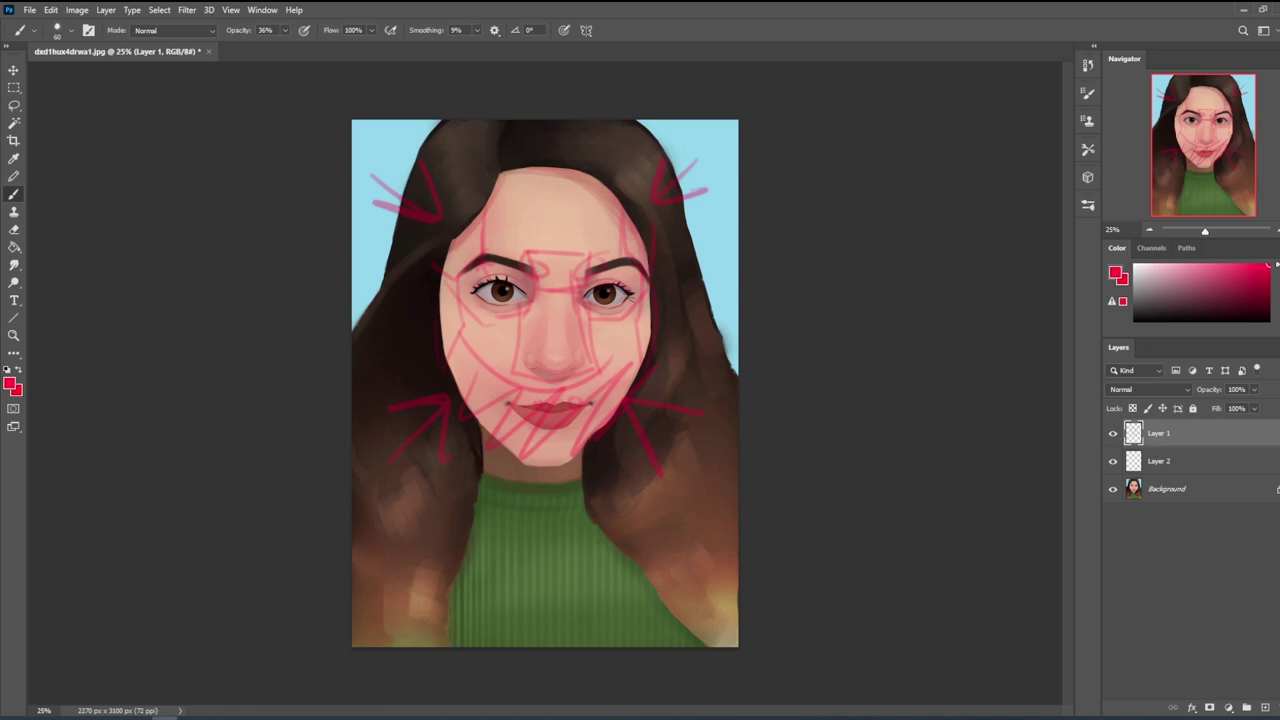
- Hide the guide layer and prepare to paint on Layer 2 with the 500 px soft skin and blending brush
{"action": "left_click", "coordinate": [1112, 434]}
{"action": "left_click", "coordinate": [1165, 462]}
{"action": "right_click", "coordinate": [588, 341]}
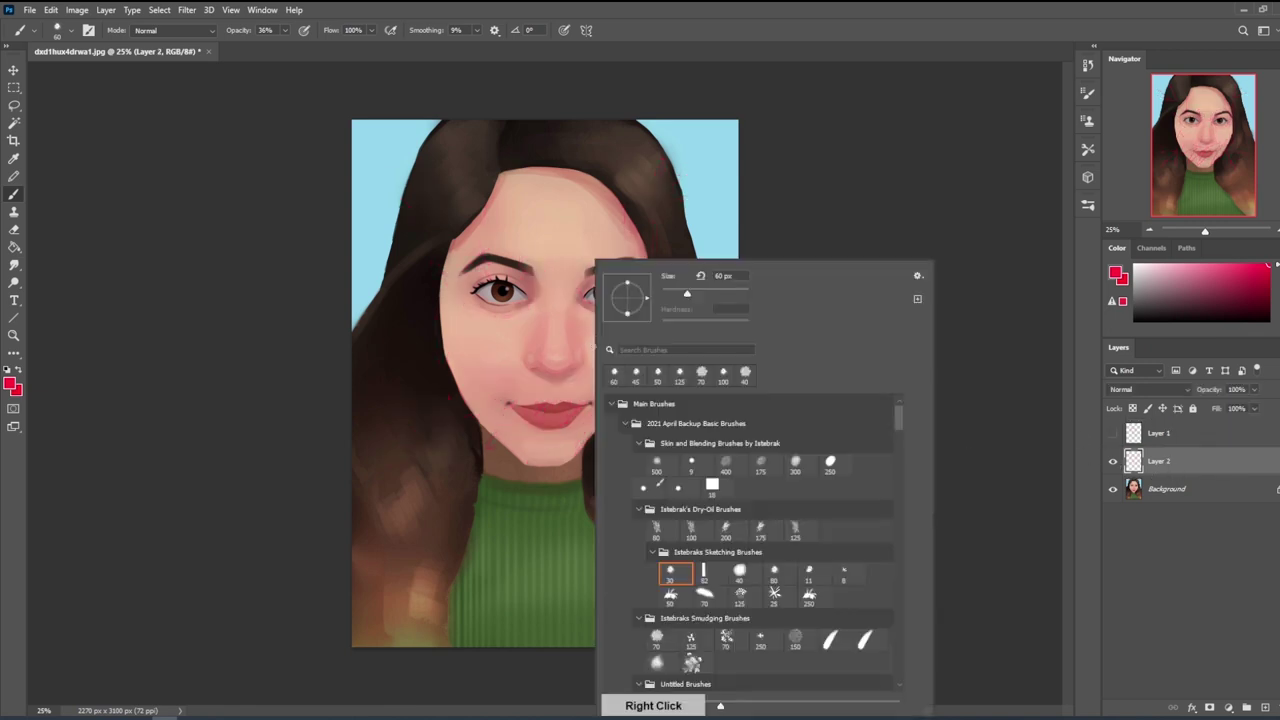
{"action": "double_click", "coordinate": [667, 466]}
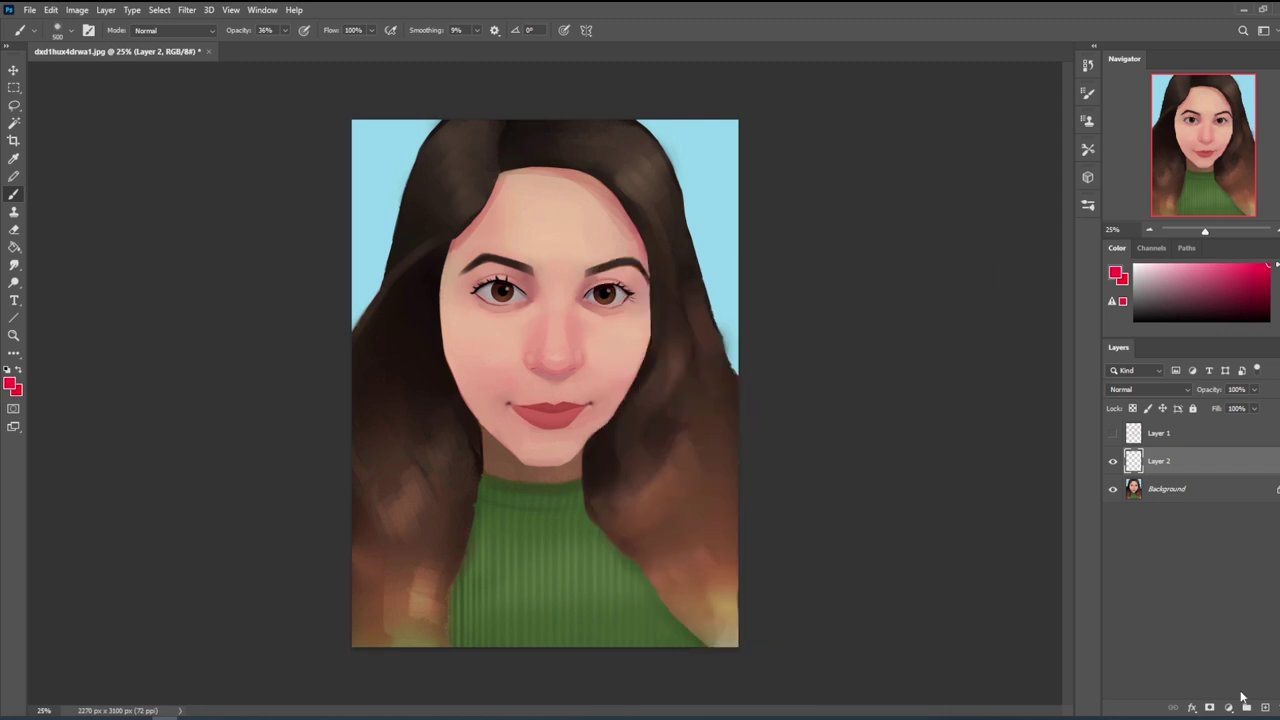
- Shade the lower face and neck with a muted dark red on Layer 2 in Darken mode and ready a 700 px eraser
{"action": "left_click", "coordinate": [1195, 290]}
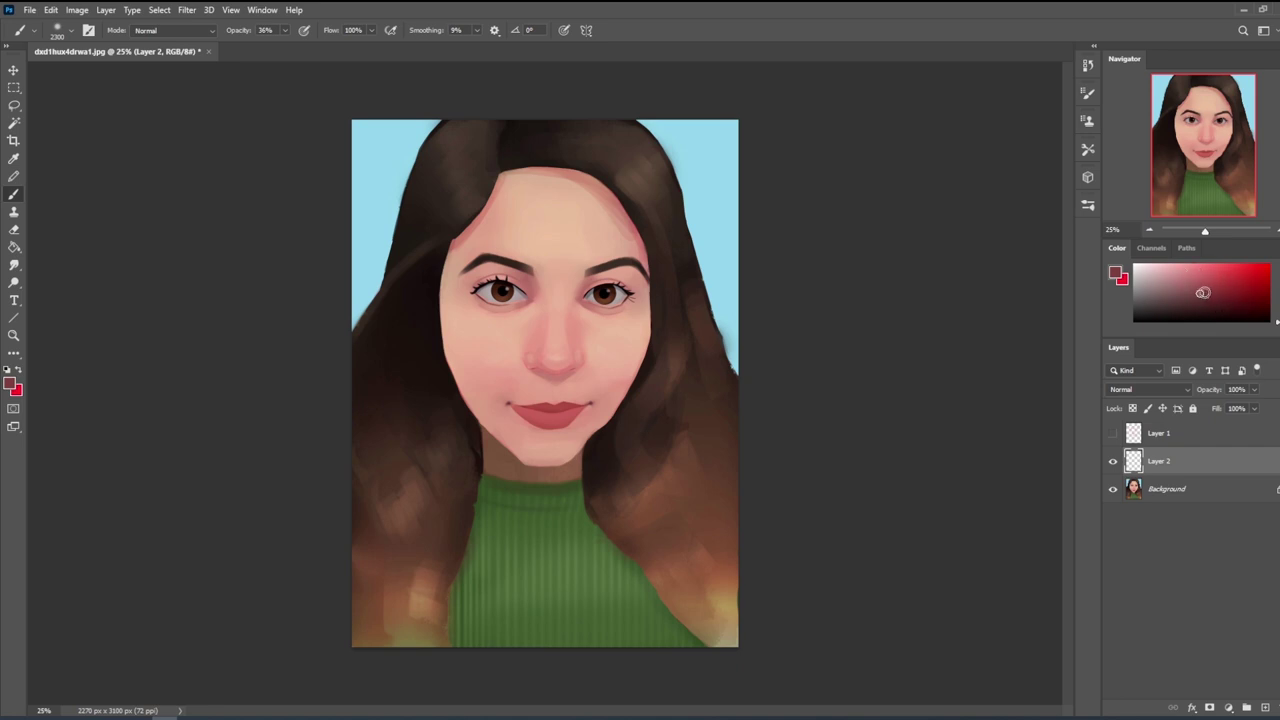
{"action": "key", "text": "e"}
{"action": "key", "text": "shift+plus"}
{"action": "key", "text": "shift+plus"}
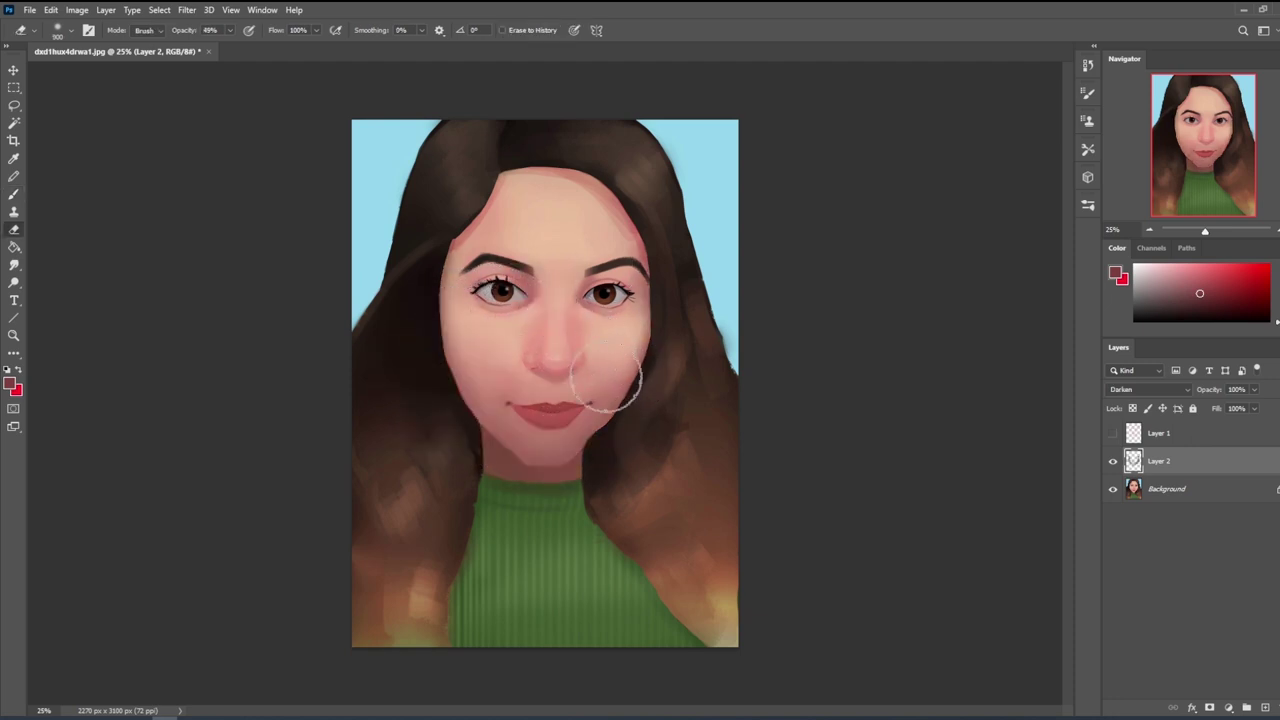
- Compare the face with and without Layer 2's shading and soften the shading with the eraser at varying sizes
{"action": "left_click", "coordinate": [1112, 462]}
{"action": "left_click", "coordinate": [1113, 462]}
{"action": "left_click", "coordinate": [1113, 461]}
{"action": "left_click", "coordinate": [1113, 461]}
{"action": "key", "text": "bracketleft"}
{"action": "key", "text": "bracketleft"}
{"action": "key", "text": "bracketleft"}
{"action": "key", "text": "bracketleft"}
{"action": "key", "text": "bracketleft"}
{"action": "key", "text": "bracketright"}
{"action": "key", "text": "bracketright"}
{"action": "key", "text": "bracketright"}
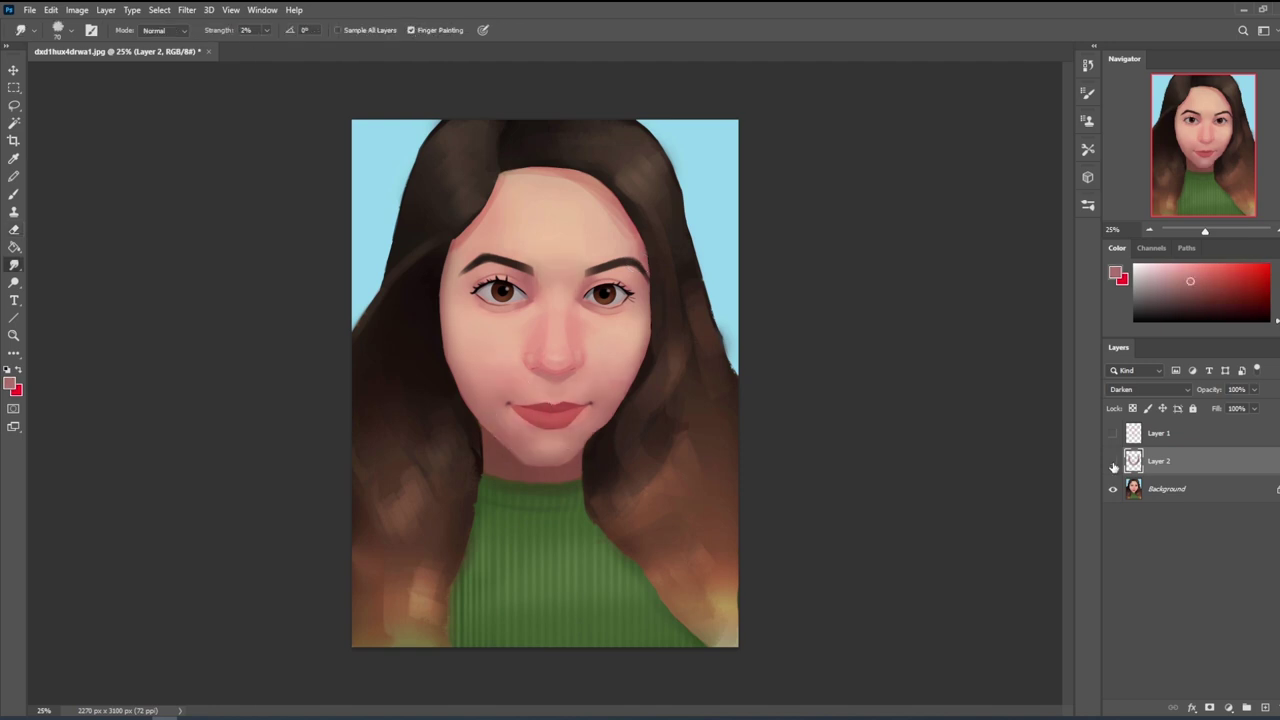
- Compare the portrait with and without the softened shading on Layer 2
{"action": "left_click", "coordinate": [1113, 462]}
{"action": "left_click", "coordinate": [1113, 462]}
{"action": "left_click", "coordinate": [1113, 462]}
{"action": "left_click", "coordinate": [1113, 462]}
- Set the brush opacity to 28% and shade the area between the eyes with a muted pink
{"action": "key", "text": "b"}
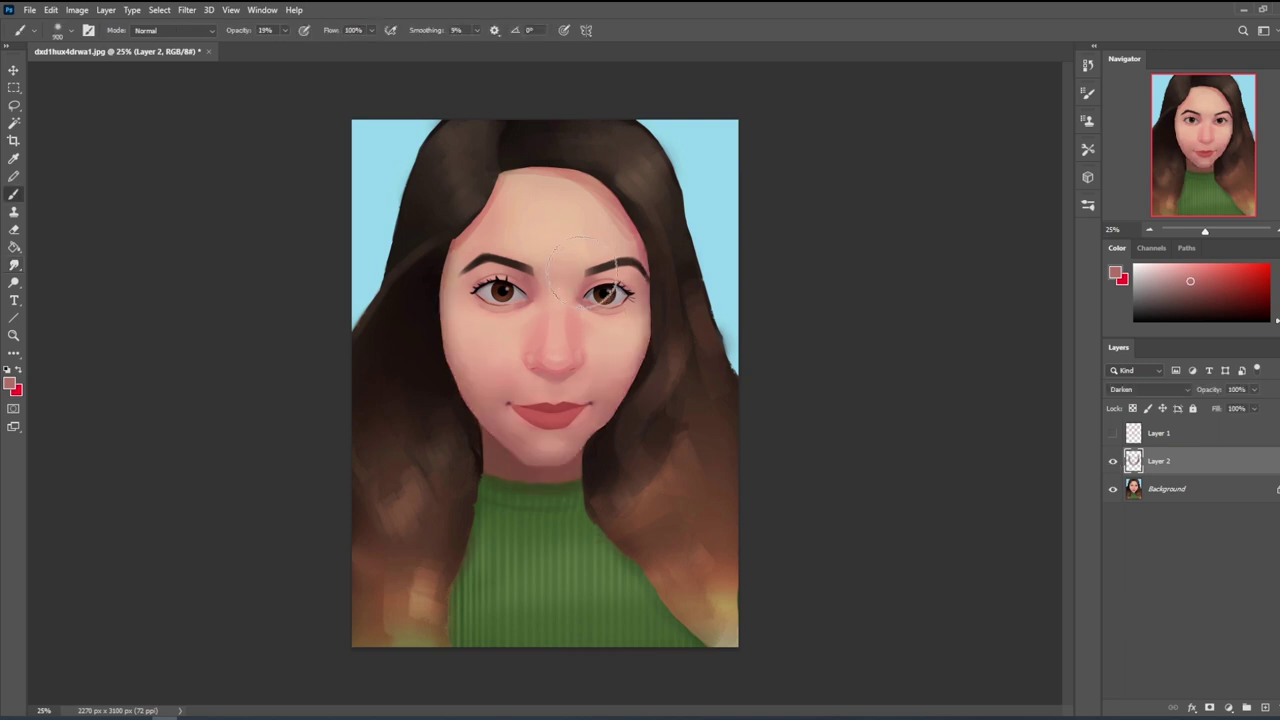
{"action": "left_click", "coordinate": [285, 31]}
{"action": "left_click_drag", "start_coordinate": [283, 45], "coordinate": [289, 45]}
{"action": "left_click", "coordinate": [564, 284]}
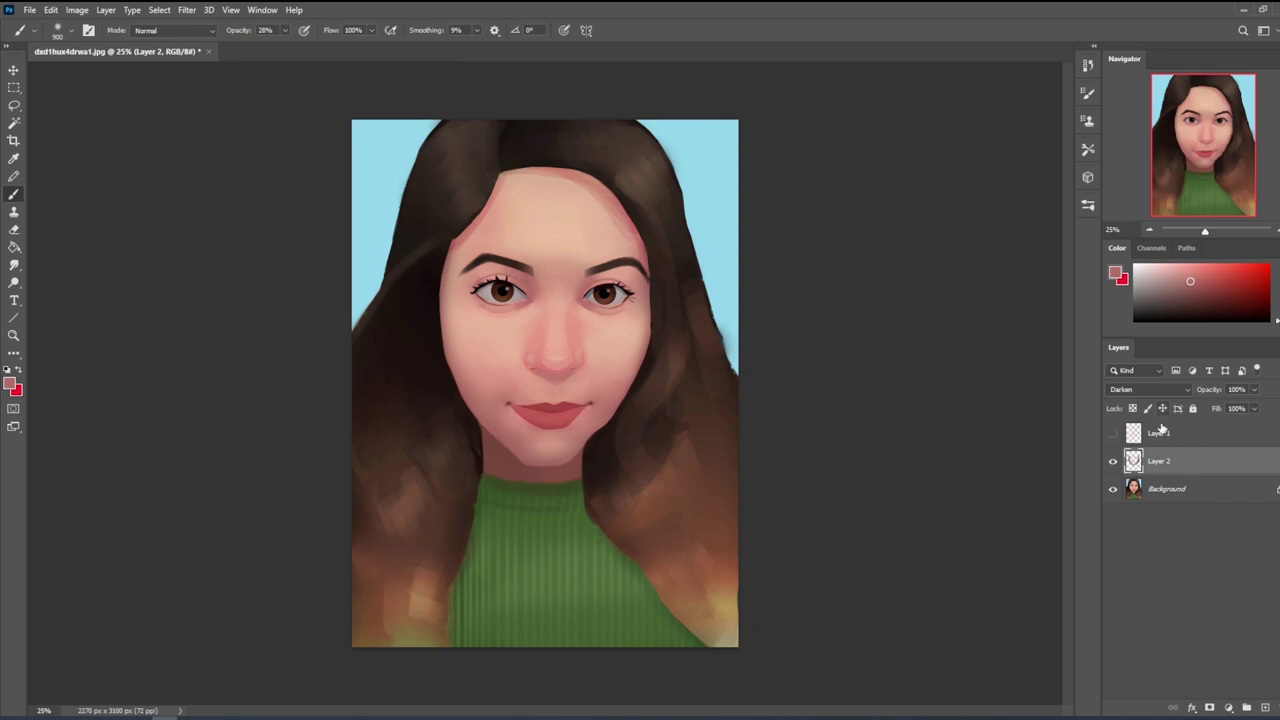
- Lower the brush opacity to 11%, check Layer 2's effect and shade the temples beside the eyes
{"action": "left_click", "coordinate": [284, 33]}
{"action": "left_click_drag", "start_coordinate": [284, 44], "coordinate": [271, 46]}
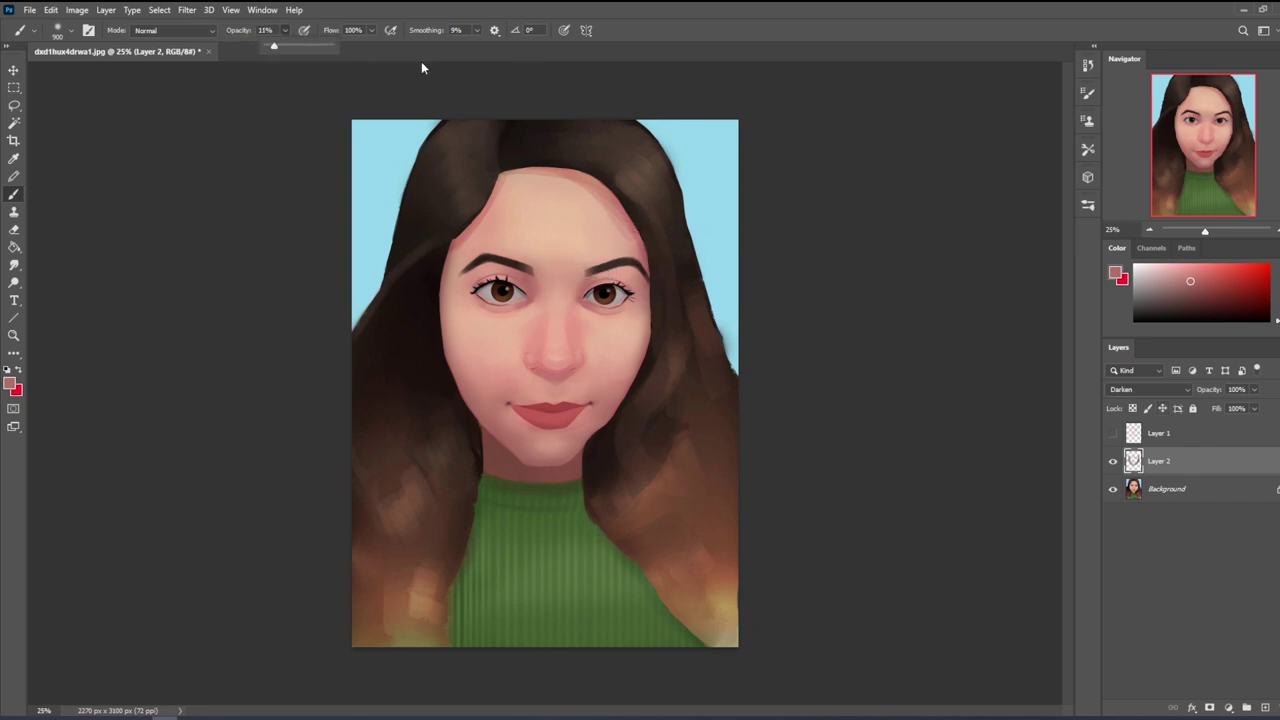
{"action": "left_click", "coordinate": [1113, 461]}
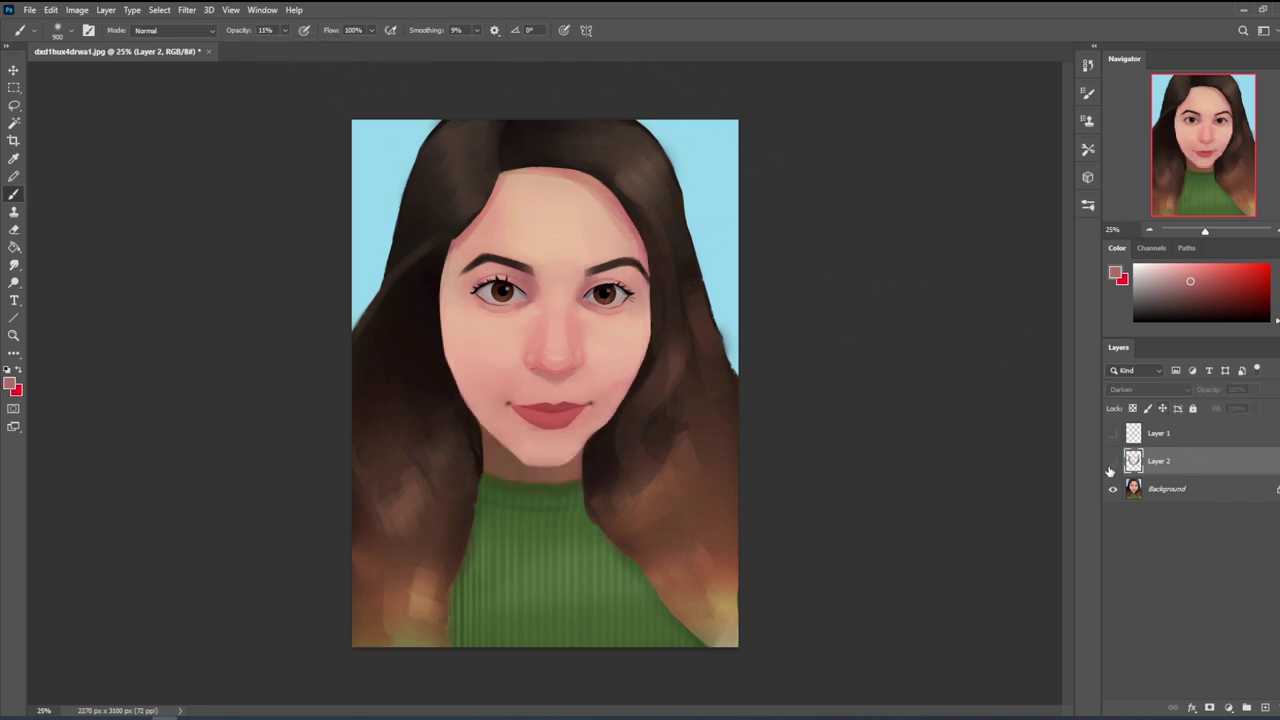
{"action": "left_click", "coordinate": [1113, 461]}
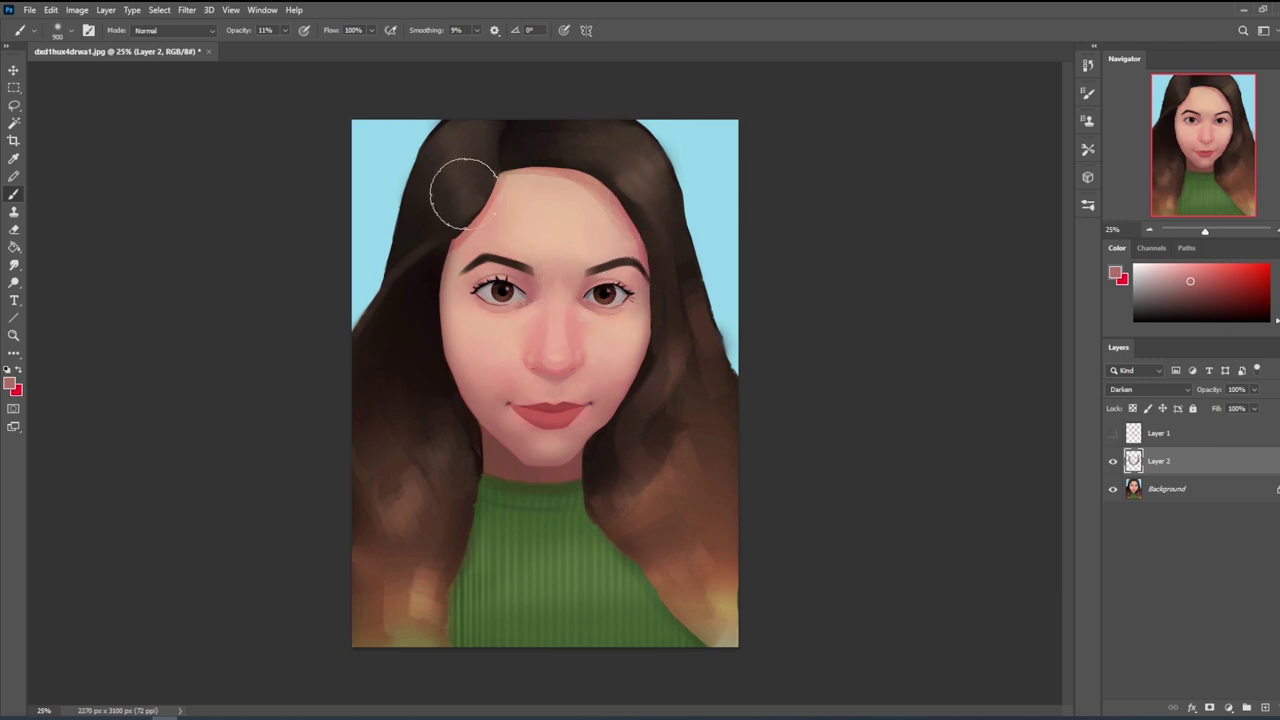
{"action": "left_click", "coordinate": [648, 282], "text": "alt"}
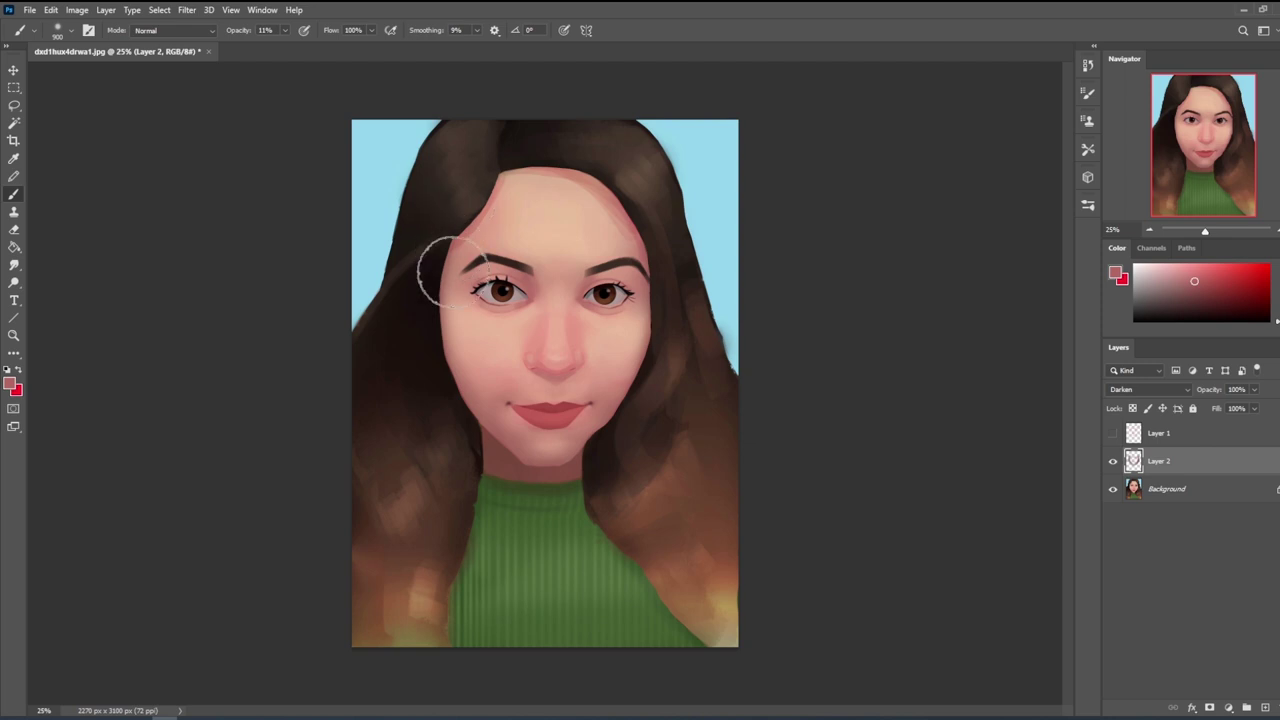
- Check Layer 2's effect and erase excess shading around the nose and upper lip with a 175 px eraser at 30% opacity
{"action": "left_click", "coordinate": [1113, 460]}
{"action": "left_click", "coordinate": [1113, 460]}
{"action": "key", "text": "e"}
{"action": "key", "text": "bracketleft"}
{"action": "key", "text": "bracketleft"}
{"action": "key", "text": "bracketleft"}
{"action": "key", "text": "bracketleft"}
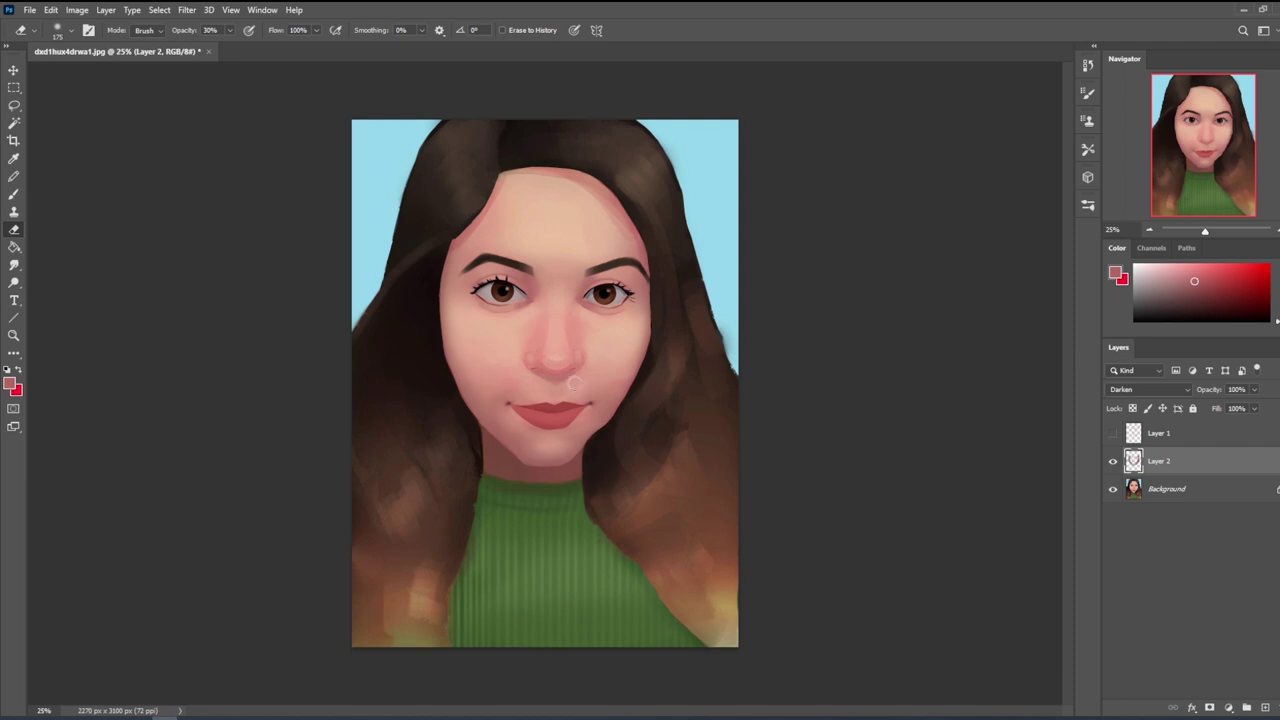
- Check the cleaned-up shading by hiding and showing Layer 2
{"action": "left_click", "coordinate": [1113, 462]}
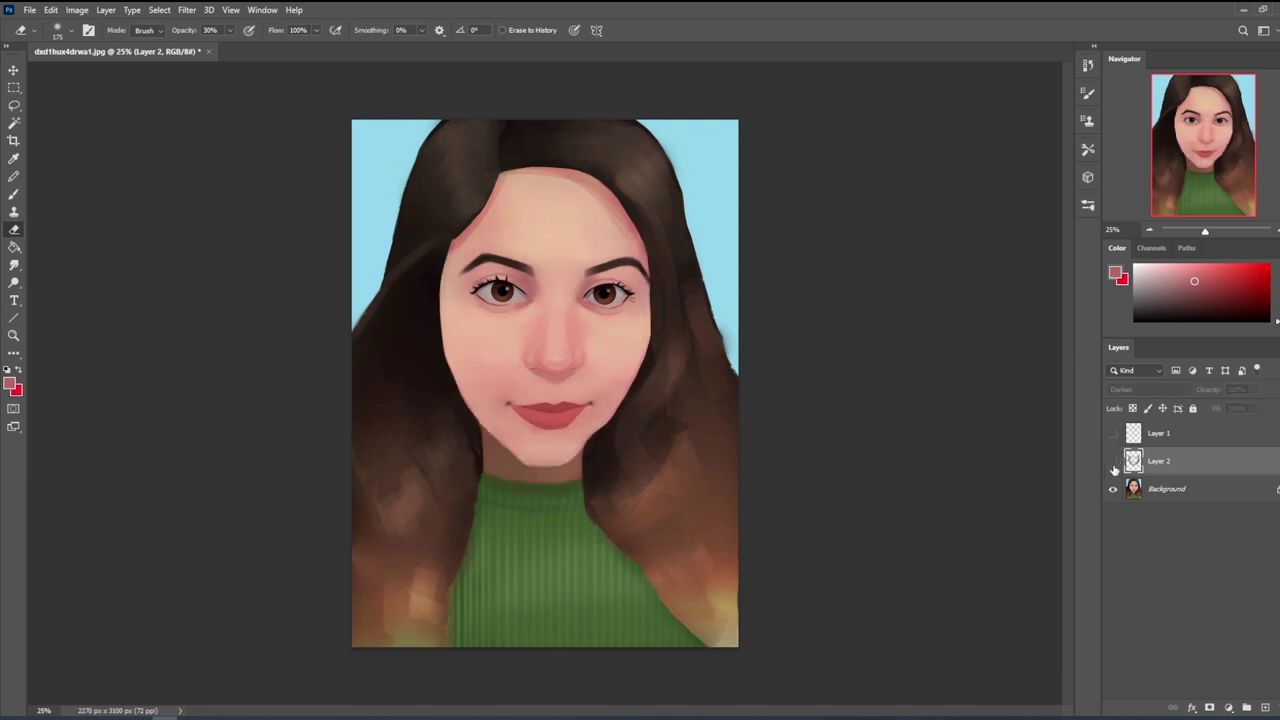
{"action": "left_click", "coordinate": [1113, 462]}
{"action": "left_click", "coordinate": [1116, 466]}
{"action": "left_click", "coordinate": [1116, 466]}
- Sample the dark brown of the hair beside the cheek for a 300 px brush
{"action": "key", "text": "b"}
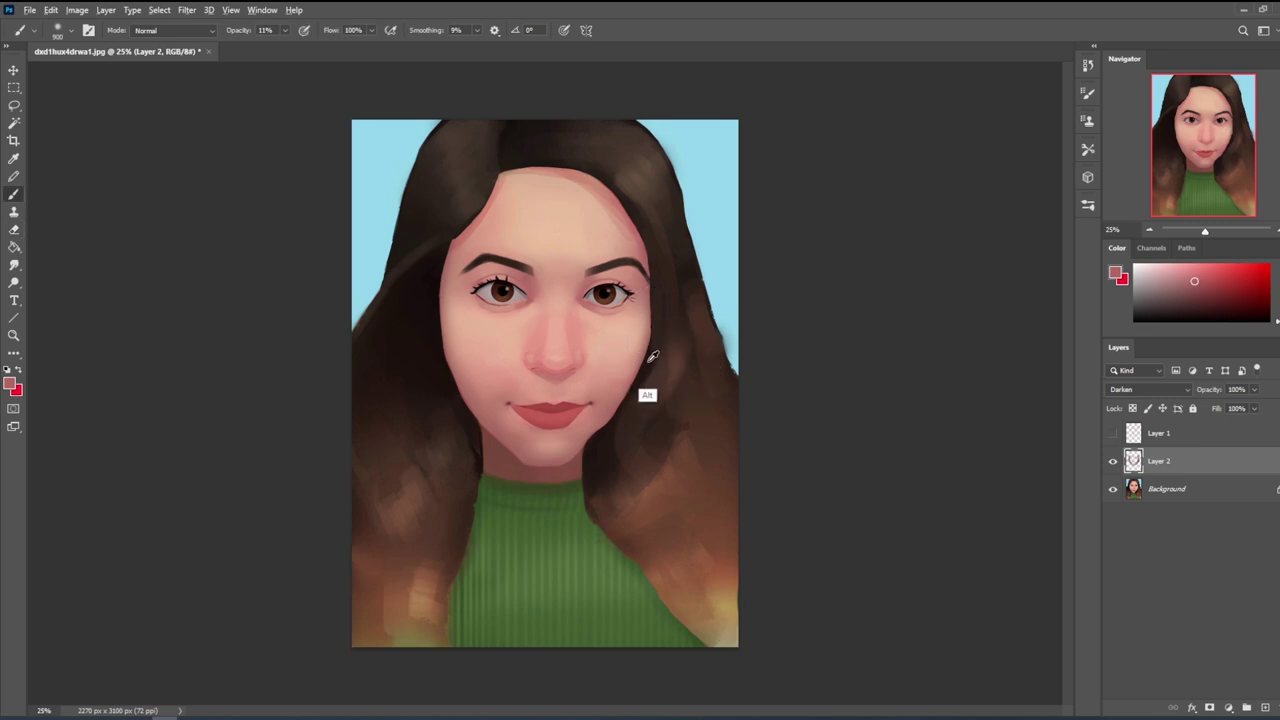
{"action": "left_click", "coordinate": [650, 358], "text": "alt"}
{"action": "key", "text": "bracketleft"}
{"action": "key", "text": "bracketleft"}
{"action": "key", "text": "bracketleft"}
{"action": "key", "text": "bracketleft"}
{"action": "key", "text": "bracketleft"}
{"action": "key", "text": "bracketleft"}
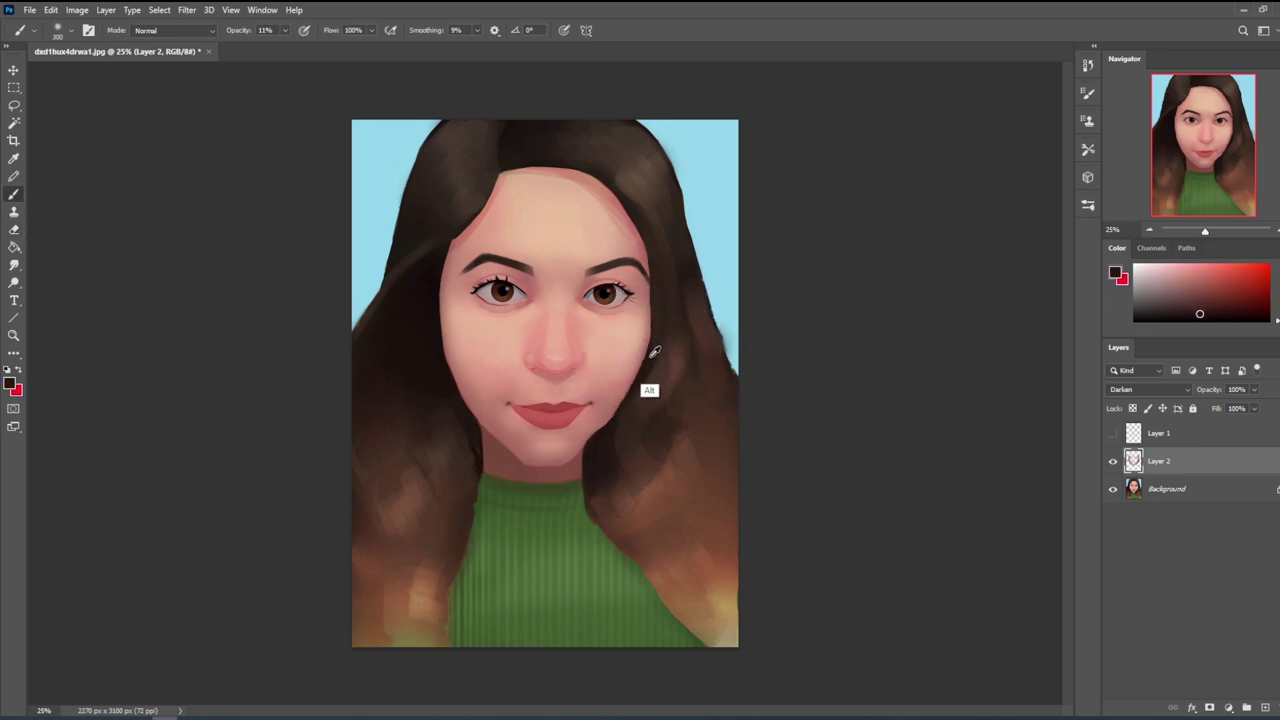
{"action": "left_click", "coordinate": [652, 356], "text": "alt"}
- Set the brush opacity to 8% and deepen the hair shadows along the face, adjusting the brush size as needed
{"action": "key", "text": "0"}
{"action": "key", "text": "8"}
{"action": "key", "text": "bracketleft"}
{"action": "key", "text": "bracketleft"}
{"action": "key", "text": "bracketleft"}
{"action": "key", "text": "bracketleft"}
{"action": "key", "text": "bracketleft"}
{"action": "key", "text": "bracketleft"}
{"action": "key", "text": "bracketleft"}
{"action": "key", "text": "bracketleft"}
{"action": "key", "text": "bracketleft"}
{"action": "key", "text": "bracketleft"}
{"action": "key", "text": "bracketleft"}
{"action": "key", "text": "bracketleft"}
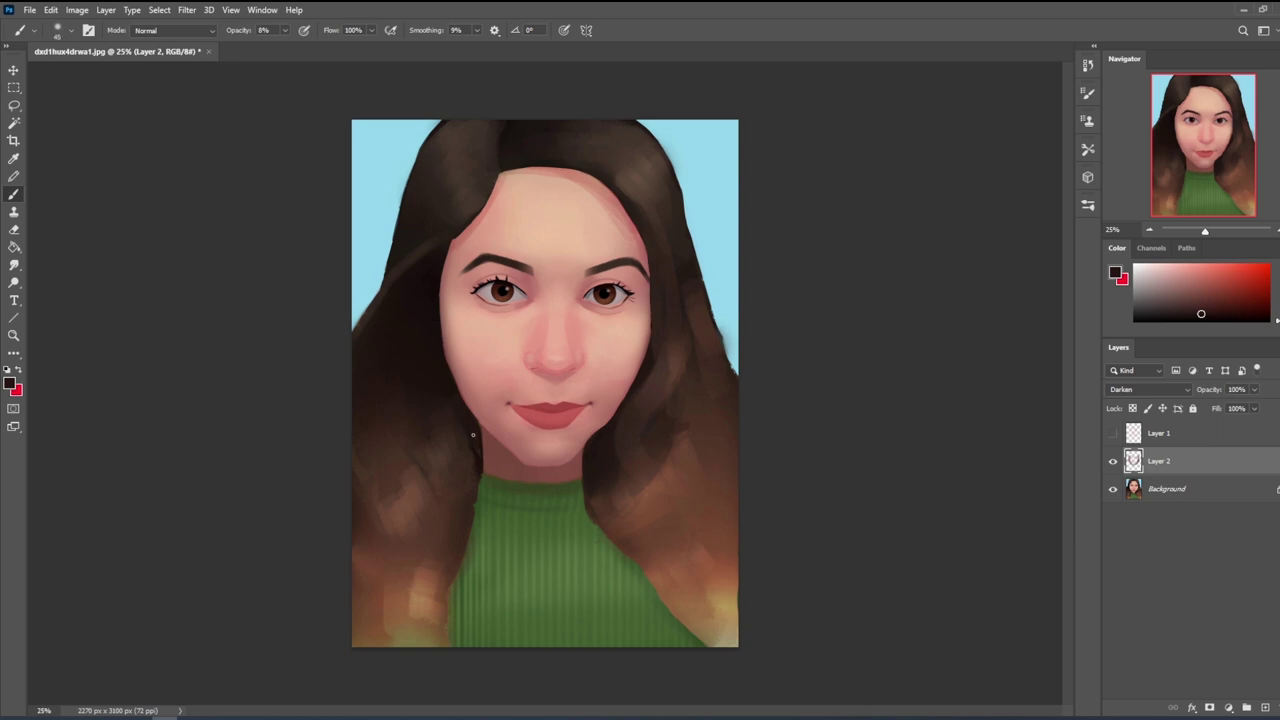
{"action": "key", "text": "bracketright"}
{"action": "key", "text": "bracketright"}
{"action": "key", "text": "bracketright"}
{"action": "key", "text": "bracketright"}
{"action": "key", "text": "bracketright"}
{"action": "key", "text": "bracketright"}
- Compare the portrait with and without Layer 2's shading and merge Layer 2 into the Background
{"action": "left_click", "coordinate": [1113, 461]}
{"action": "left_click", "coordinate": [1115, 464]}
{"action": "key", "text": "ctrl+minus"}
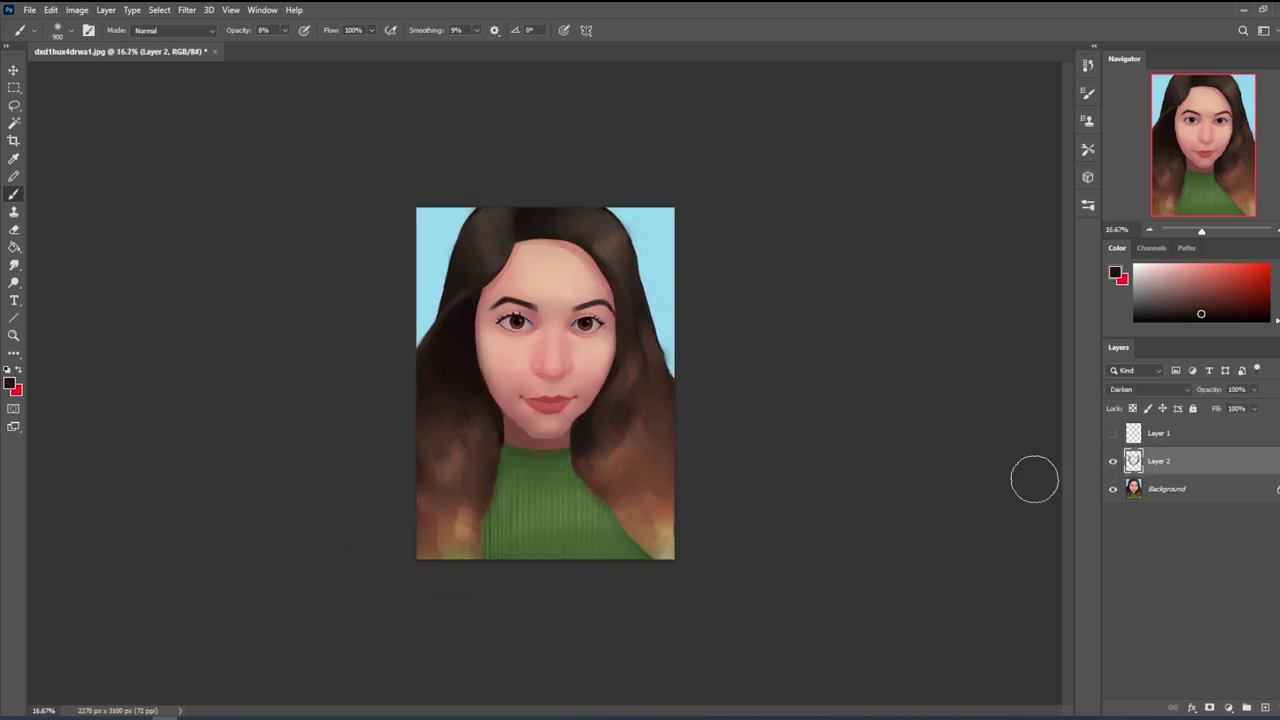
{"action": "left_click", "coordinate": [1113, 463]}
{"action": "left_click", "coordinate": [1115, 464]}
{"action": "left_click", "coordinate": [1113, 463]}
{"action": "left_click", "coordinate": [1114, 464]}
{"action": "left_click", "coordinate": [1114, 468]}
{"action": "left_click", "coordinate": [1115, 469]}
{"action": "right_click", "coordinate": [1176, 467]}
{"action": "left_click", "coordinate": [1050, 536]}
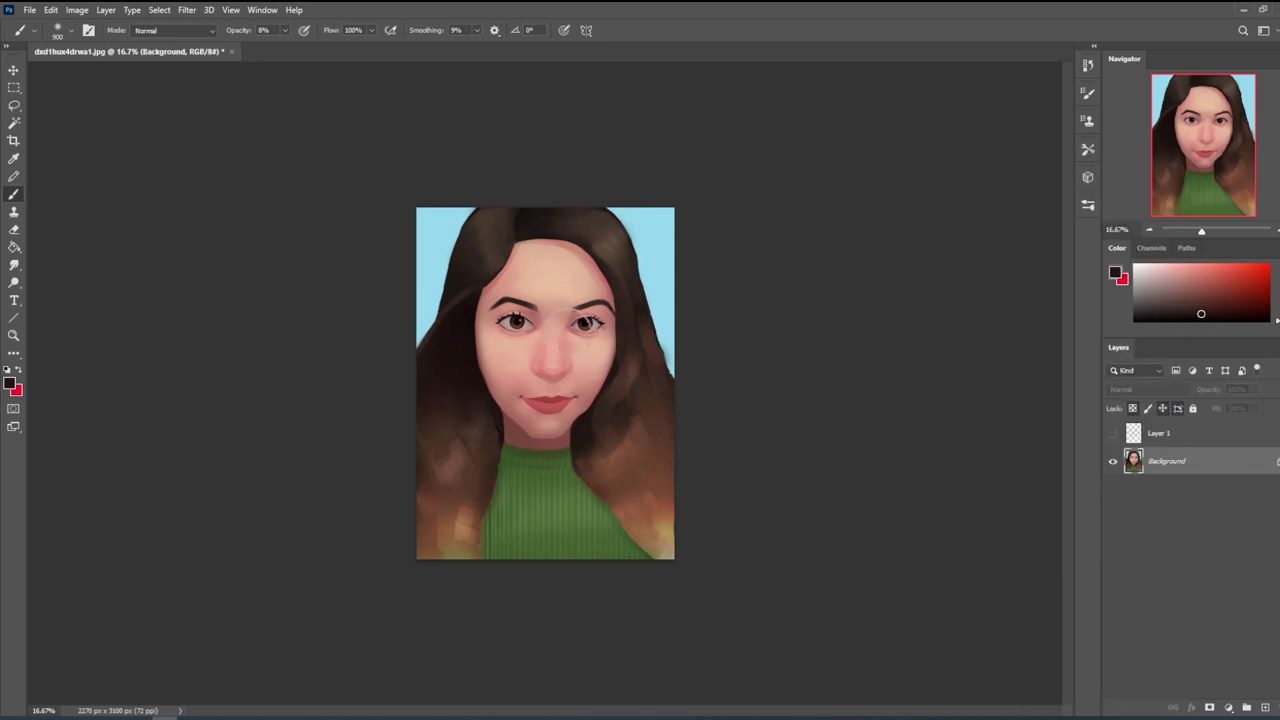
- Choose a different brush tip, sample the light skin tone on the cheeks and adjust it to a paler peach
{"action": "right_click", "coordinate": [597, 348]}
{"action": "double_click", "coordinate": [694, 572]}
{"action": "left_click", "coordinate": [516, 384], "text": "alt"}
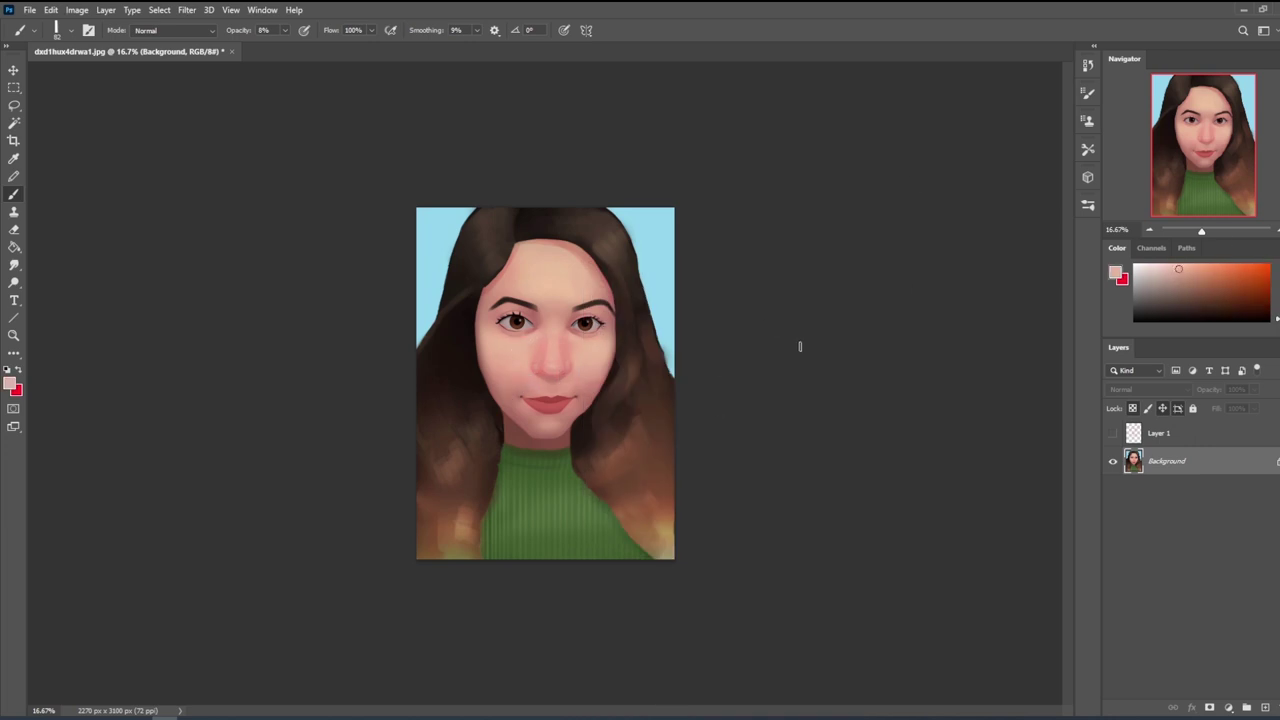
{"action": "key", "text": "ctrl+plus"}
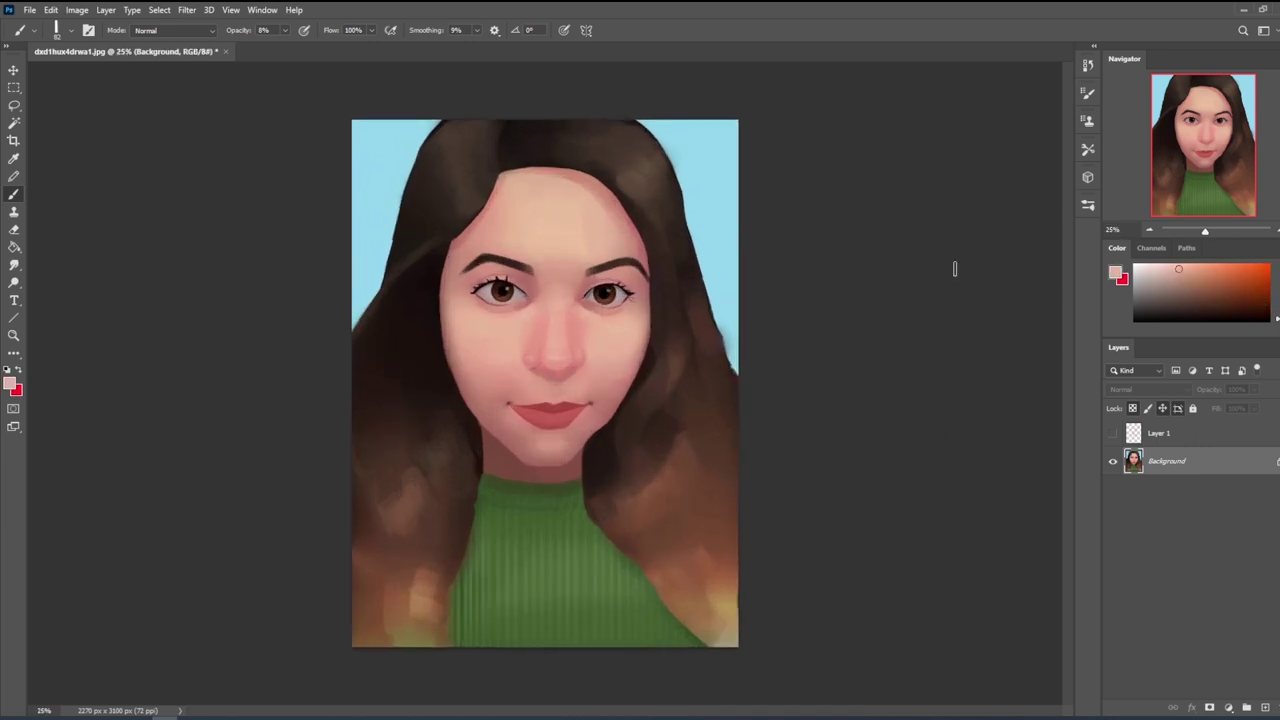
{"action": "left_click", "coordinate": [621, 340], "text": "alt"}
{"action": "left_click_drag", "start_coordinate": [1169, 268], "coordinate": [1162, 268]}
{"action": "key", "text": "ctrl+minus"}
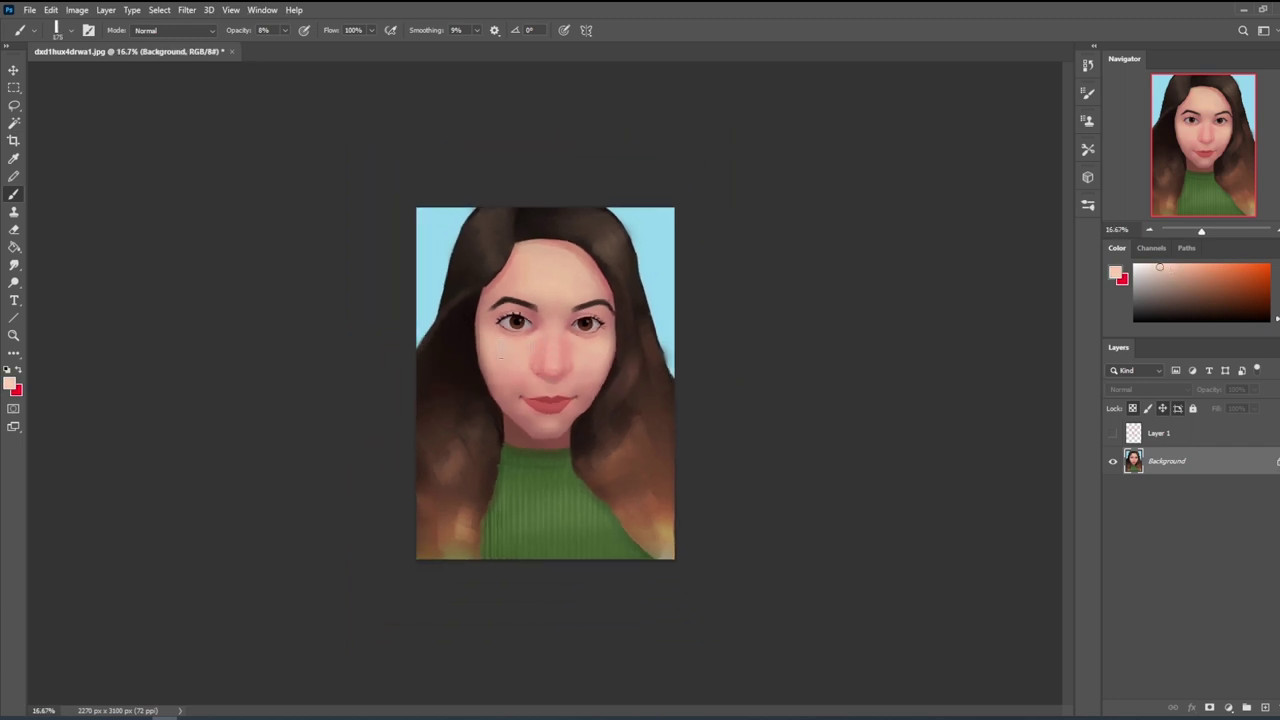
- Set the brush opacity to 52% and paint lighter planes on the forehead, nose and cheeks, adjusting the brush size
{"action": "left_click", "coordinate": [285, 30]}
{"action": "left_click_drag", "start_coordinate": [285, 46], "coordinate": [312, 46]}
{"action": "key", "text": "["}
{"action": "key", "text": "bracketright"}
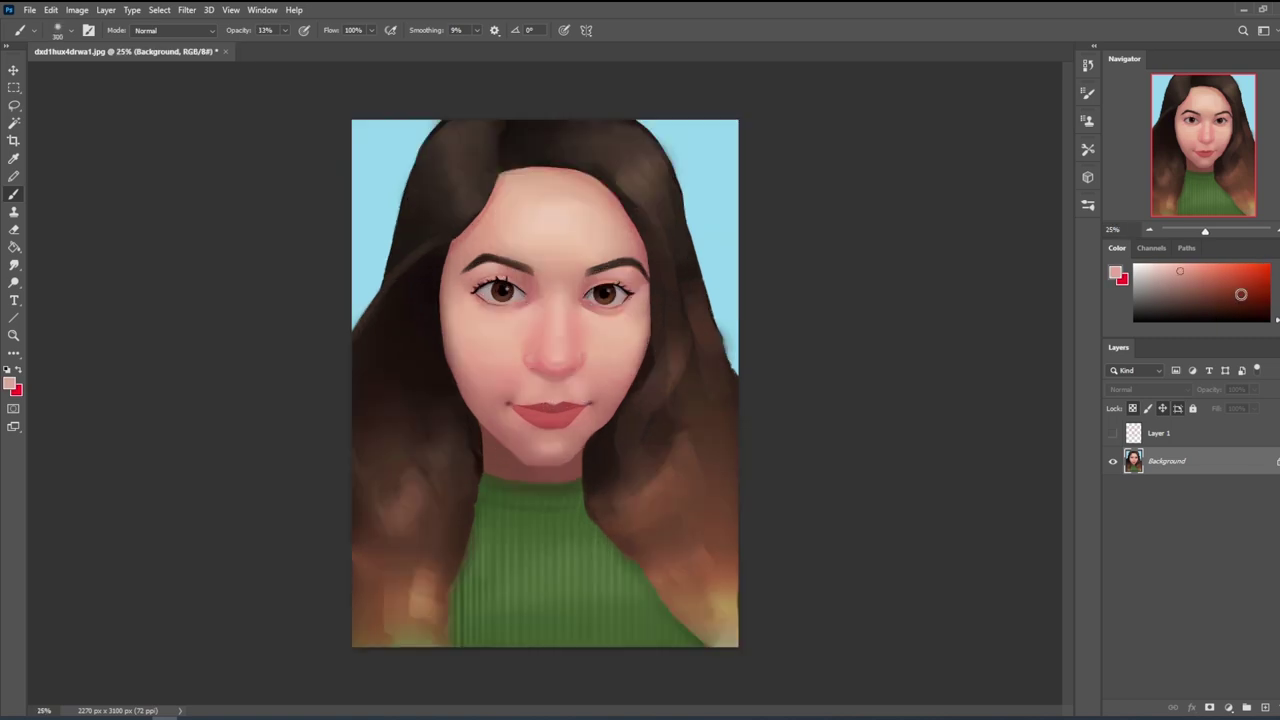
- Pick a dark red, add a new layer above the Background and shade the mouth corners with a small brush
{"action": "left_click_drag", "start_coordinate": [1240, 294], "coordinate": [1258, 307]}
{"action": "left_click", "coordinate": [1247, 707]}
{"action": "key", "text": "bracketright"}
{"action": "key", "text": "bracketleft"}
{"action": "key", "text": "bracketleft"}
{"action": "key", "text": "bracketleft"}
{"action": "key", "text": "bracketleft"}
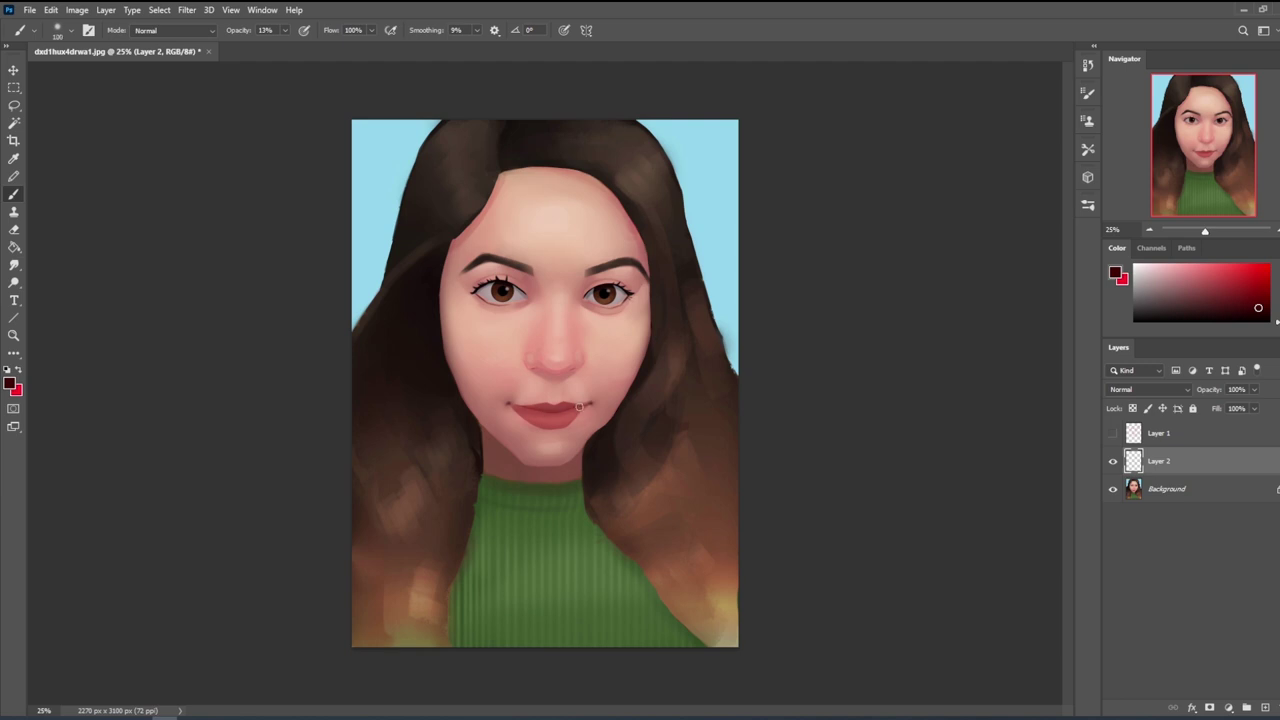
- Clean up the new shading with the Eraser and compare the face with Layer 2 hidden and shown
{"action": "key", "text": "e"}
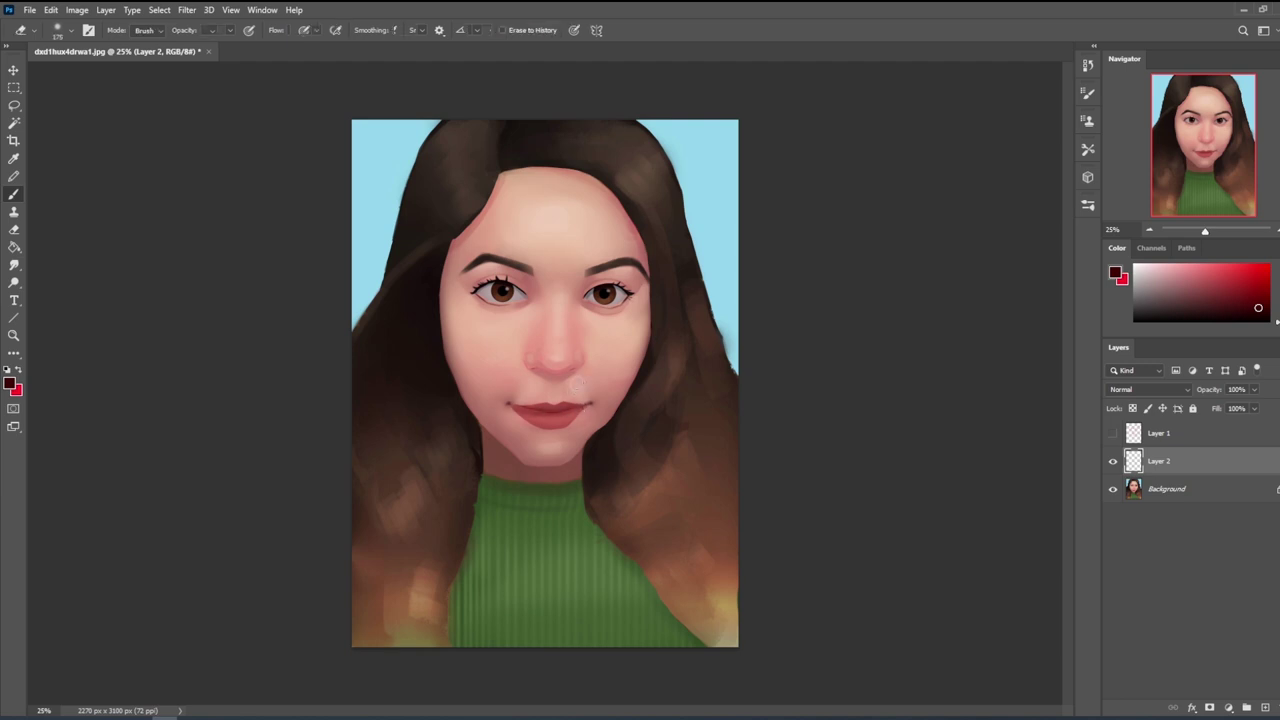
{"action": "right_click", "coordinate": [604, 260]}
{"action": "key", "text": "Escape"}
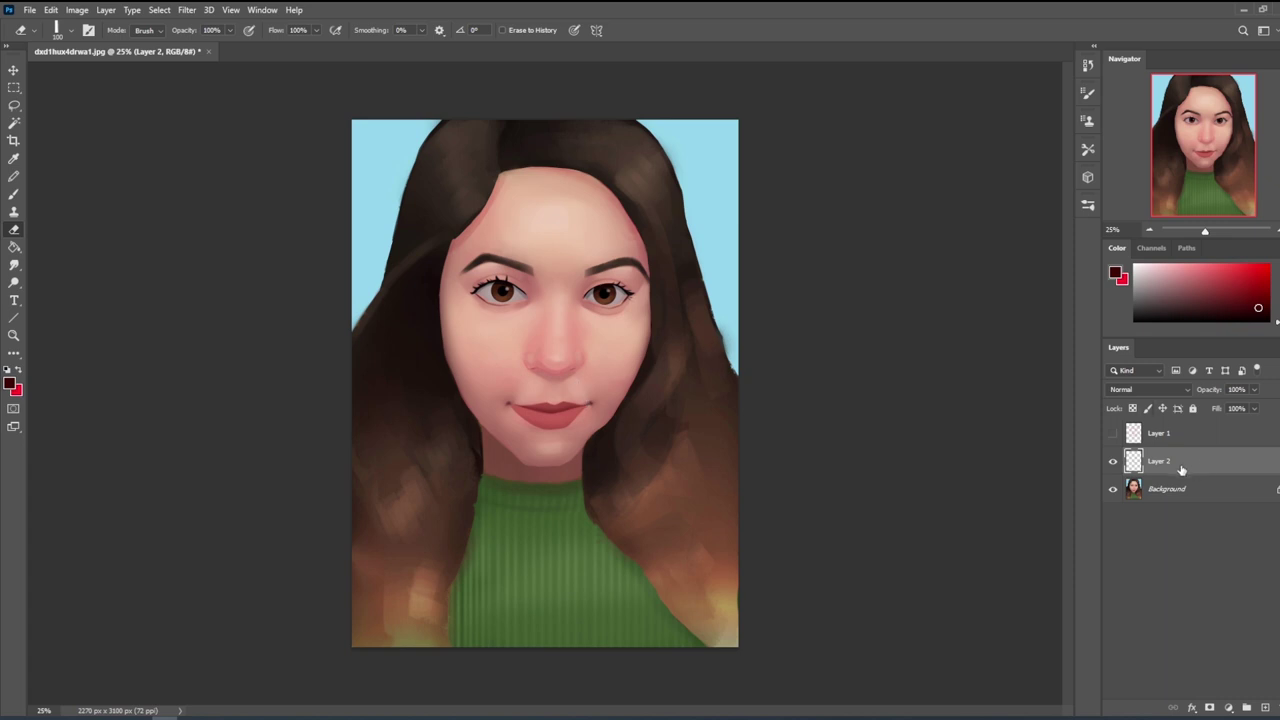
{"action": "left_click", "coordinate": [1112, 462]}
{"action": "left_click", "coordinate": [1112, 462]}
{"action": "left_click", "coordinate": [1112, 462]}
{"action": "left_click", "coordinate": [1112, 462]}
- Sample the shadow colour at the mouth corner, adjust it and refine the shading there, varying the brush size
{"action": "key", "text": "b"}
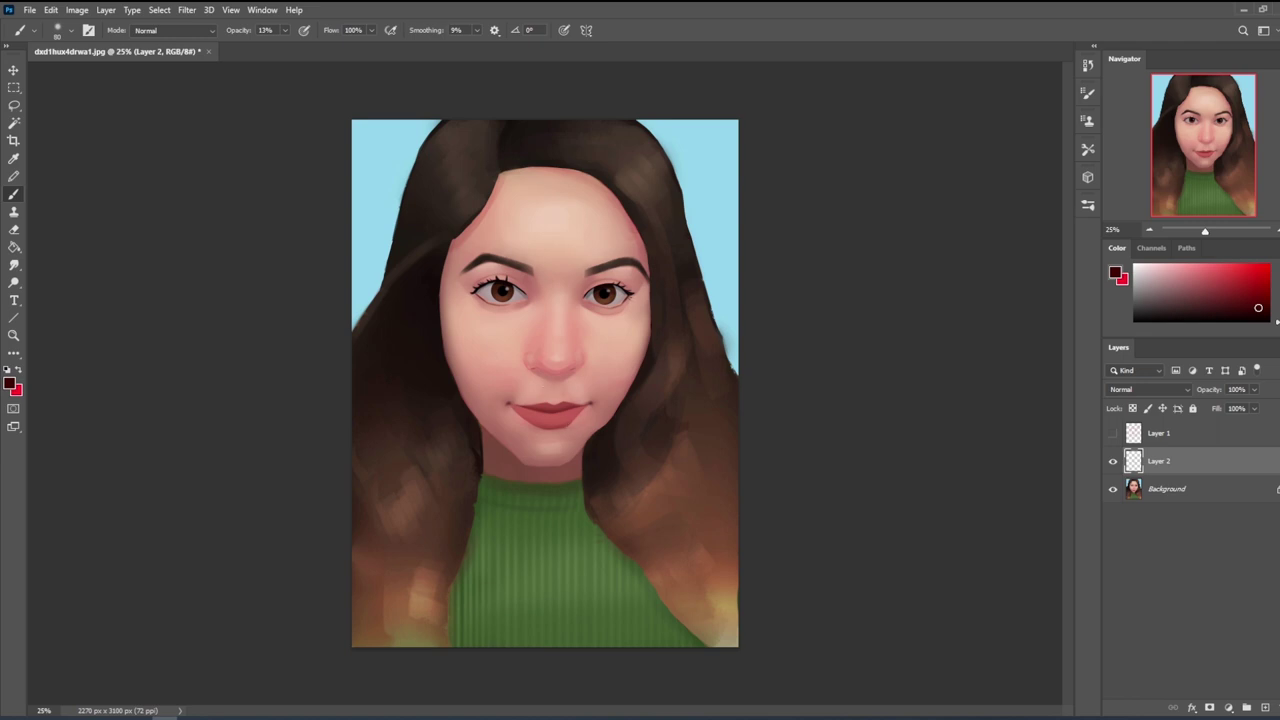
{"action": "left_click", "coordinate": [509, 403], "text": "alt"}
{"action": "key", "text": "bracketright"}
{"action": "key", "text": "bracketright"}
{"action": "key", "text": "bracketright"}
{"action": "key", "text": "bracketright"}
{"action": "key", "text": "bracketright"}
{"action": "key", "text": "bracketright"}
{"action": "key", "text": "bracketright"}
{"action": "key", "text": "bracketright"}
{"action": "key", "text": "]"}
{"action": "key", "text": "]"}
{"action": "mouse_move", "coordinate": [1176, 285]}
{"action": "left_mouse_down"}
{"action": "mouse_move", "coordinate": [1179, 305]}
{"action": "mouse_move", "coordinate": [1194, 277]}
{"action": "mouse_move", "coordinate": [1230, 295]}
{"action": "mouse_move", "coordinate": [1198, 269]}
{"action": "mouse_move", "coordinate": [1243, 300]}
{"action": "mouse_move", "coordinate": [1197, 271]}
{"action": "mouse_move", "coordinate": [1253, 281]}
{"action": "mouse_move", "coordinate": [1274, 262]}
{"action": "mouse_move", "coordinate": [1109, 334]}
{"action": "mouse_move", "coordinate": [1153, 301]}
{"action": "mouse_move", "coordinate": [1116, 308]}
{"action": "mouse_move", "coordinate": [1157, 302]}
{"action": "mouse_move", "coordinate": [1192, 271]}
{"action": "mouse_move", "coordinate": [1250, 272]}
{"action": "mouse_move", "coordinate": [1224, 295]}
{"action": "mouse_move", "coordinate": [1191, 272]}
{"action": "left_mouse_up"}
{"action": "key", "text": "bracketleft"}
{"action": "key", "text": "bracketleft"}
{"action": "key", "text": "bracketleft"}
{"action": "left_click", "coordinate": [508, 396], "text": "alt"}
- Add a new layer above Layer 2, set the brush opacity to 76% and sample a colour beside the eye
{"action": "left_click", "coordinate": [1261, 706]}
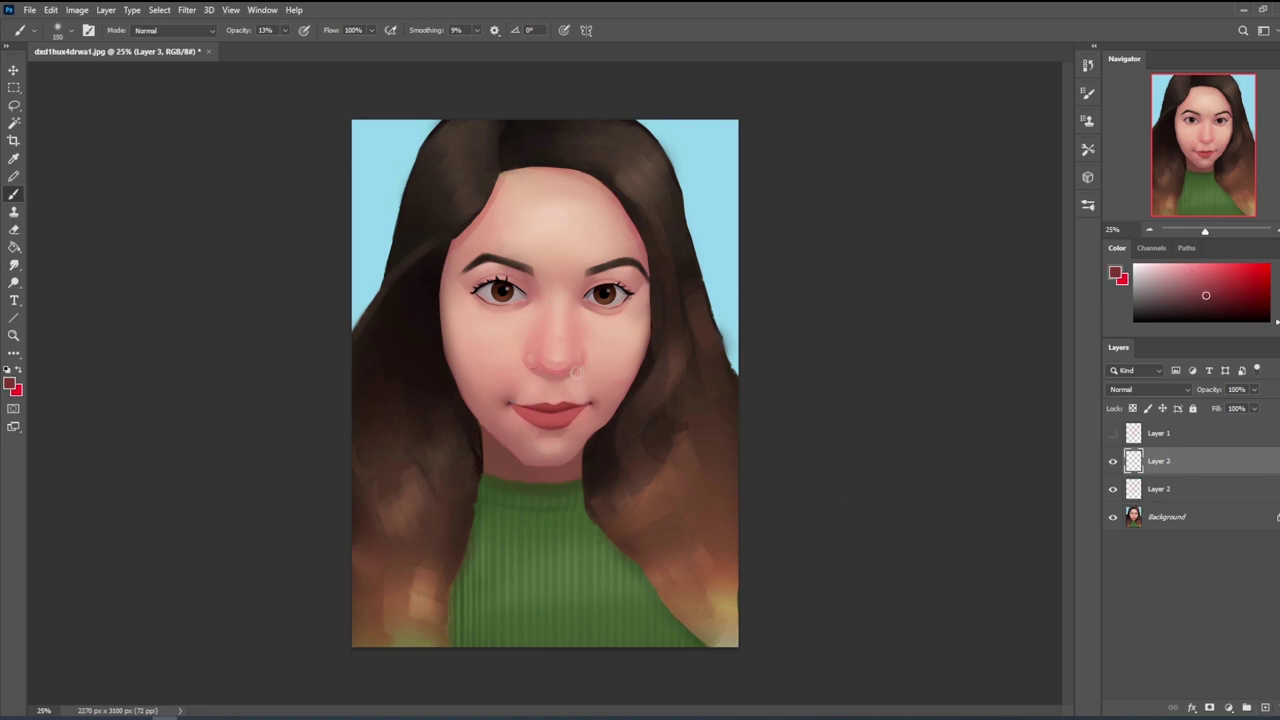
{"action": "left_click", "coordinate": [285, 30]}
{"action": "left_click_drag", "start_coordinate": [281, 46], "coordinate": [298, 46]}
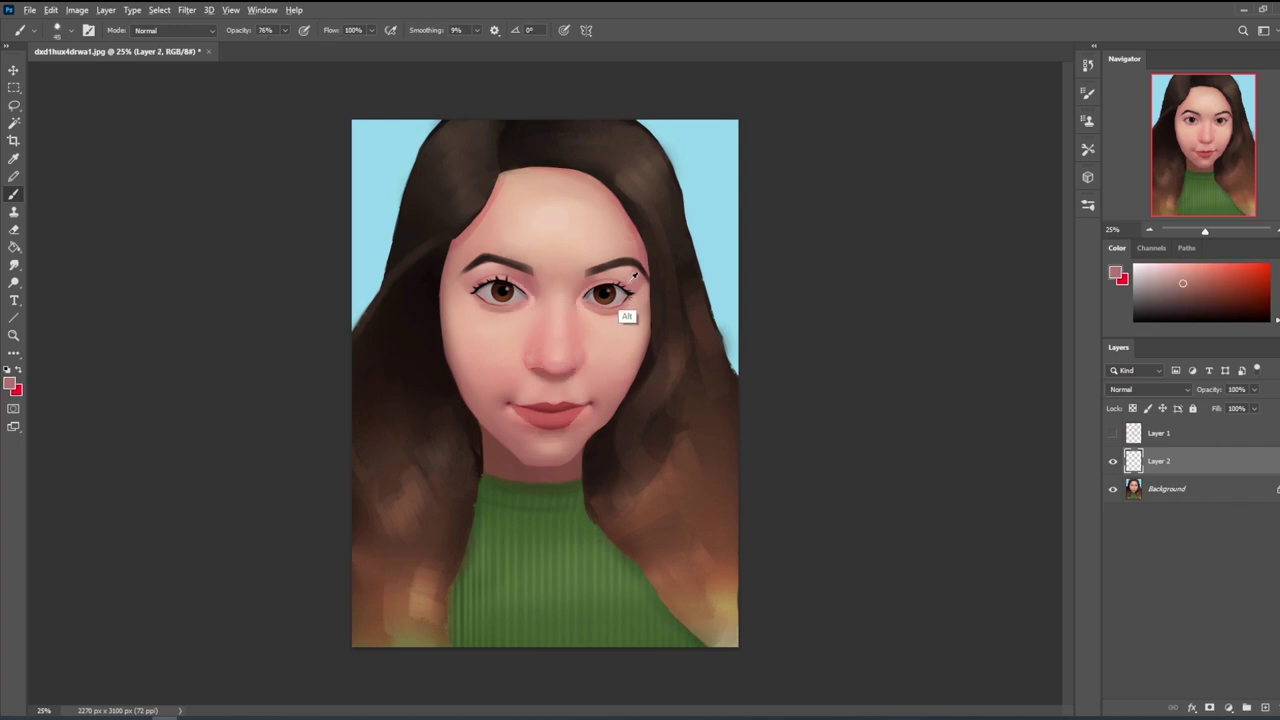
{"action": "left_click", "coordinate": [614, 288], "text": "alt"}
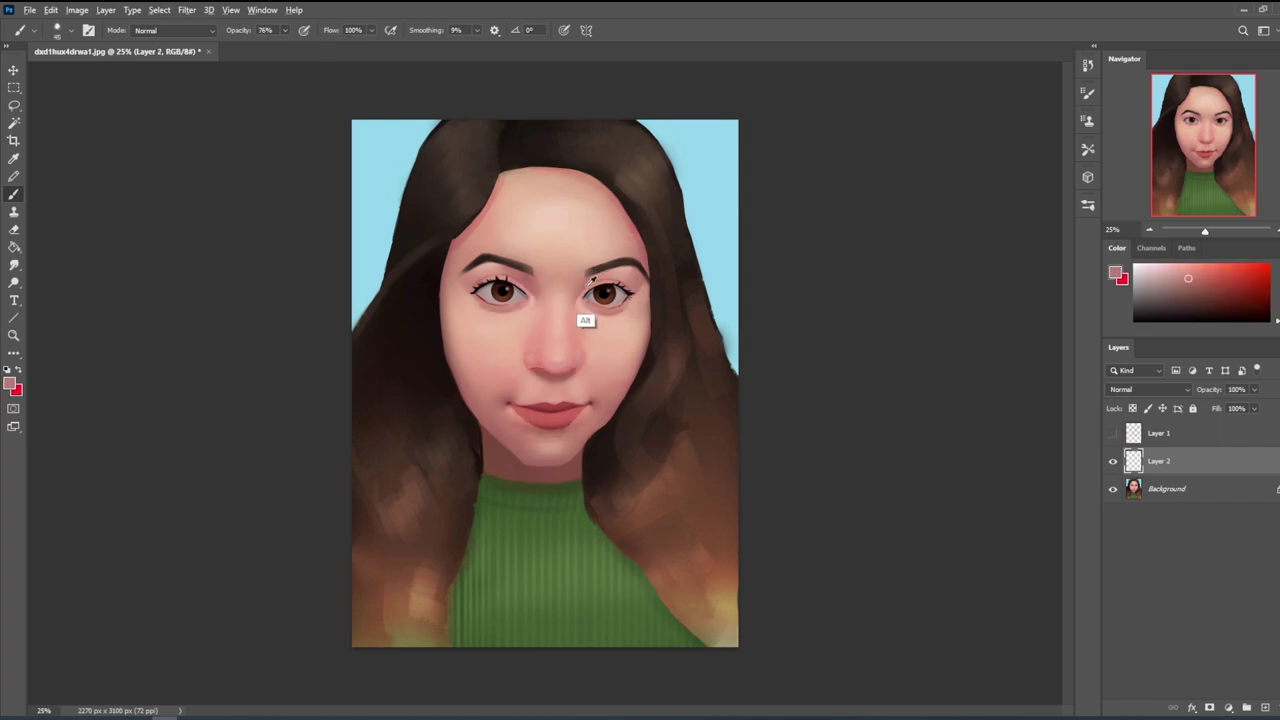
- Switch to a soft 600 px brush and choose a dark red for the eye shadows
{"action": "right_click", "coordinate": [588, 320]}
{"action": "left_click", "coordinate": [847, 160]}
{"action": "key", "text": "]"}
{"action": "left_click", "coordinate": [1230, 304]}
{"action": "left_click_drag", "start_coordinate": [1241, 309], "coordinate": [1228, 304]}
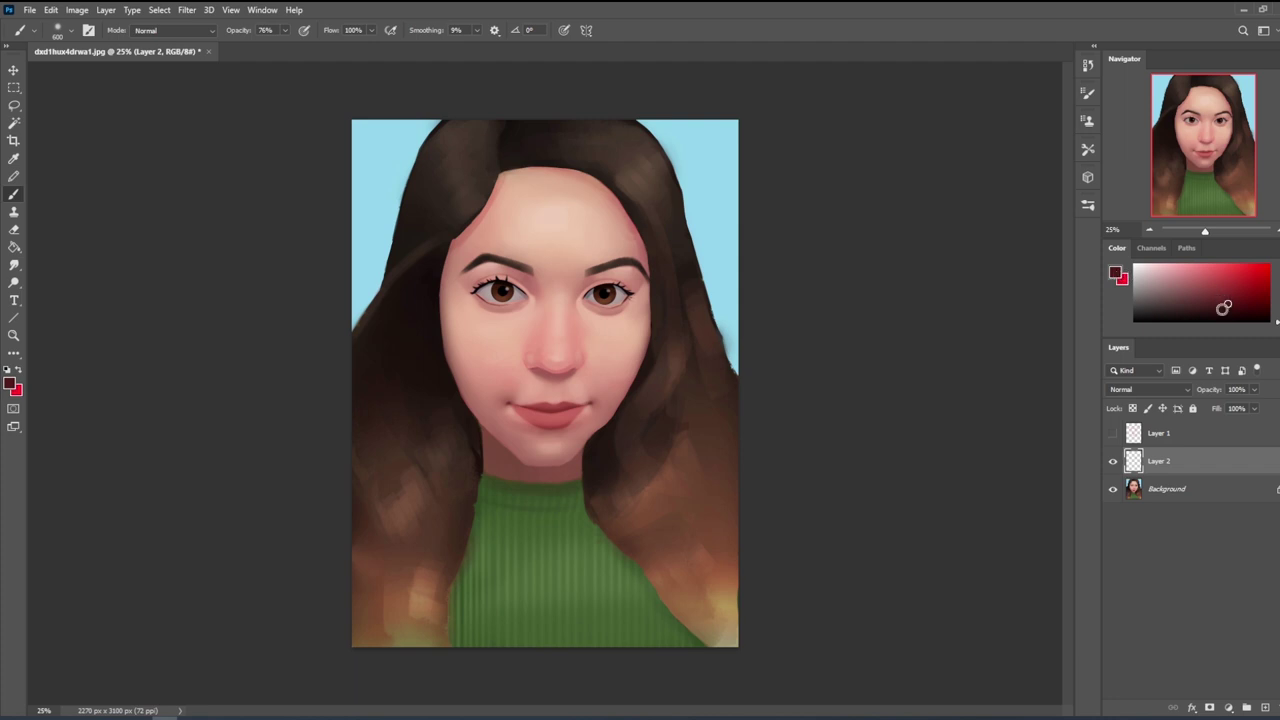
{"action": "left_click", "coordinate": [1229, 307]}
- Set the brush opacity to 9% and shade around the eyes with a progressively smaller brush
{"action": "left_click", "coordinate": [284, 31]}
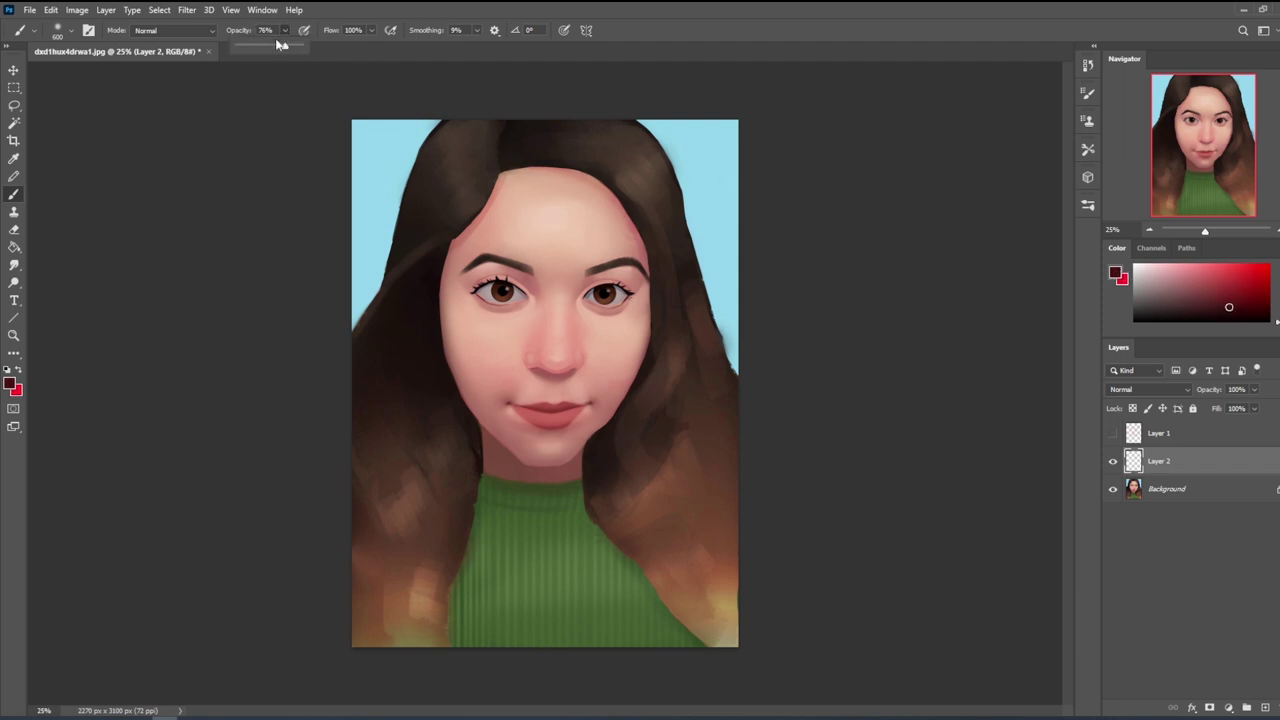
{"action": "left_click", "coordinate": [241, 48]}
{"action": "key", "text": "["}
{"action": "key", "text": "bracketleft"}
{"action": "key", "text": "bracketleft"}
{"action": "key", "text": "bracketleft"}
{"action": "key", "text": "bracketleft"}
{"action": "key", "text": "bracketleft"}
{"action": "key", "text": "bracketleft"}
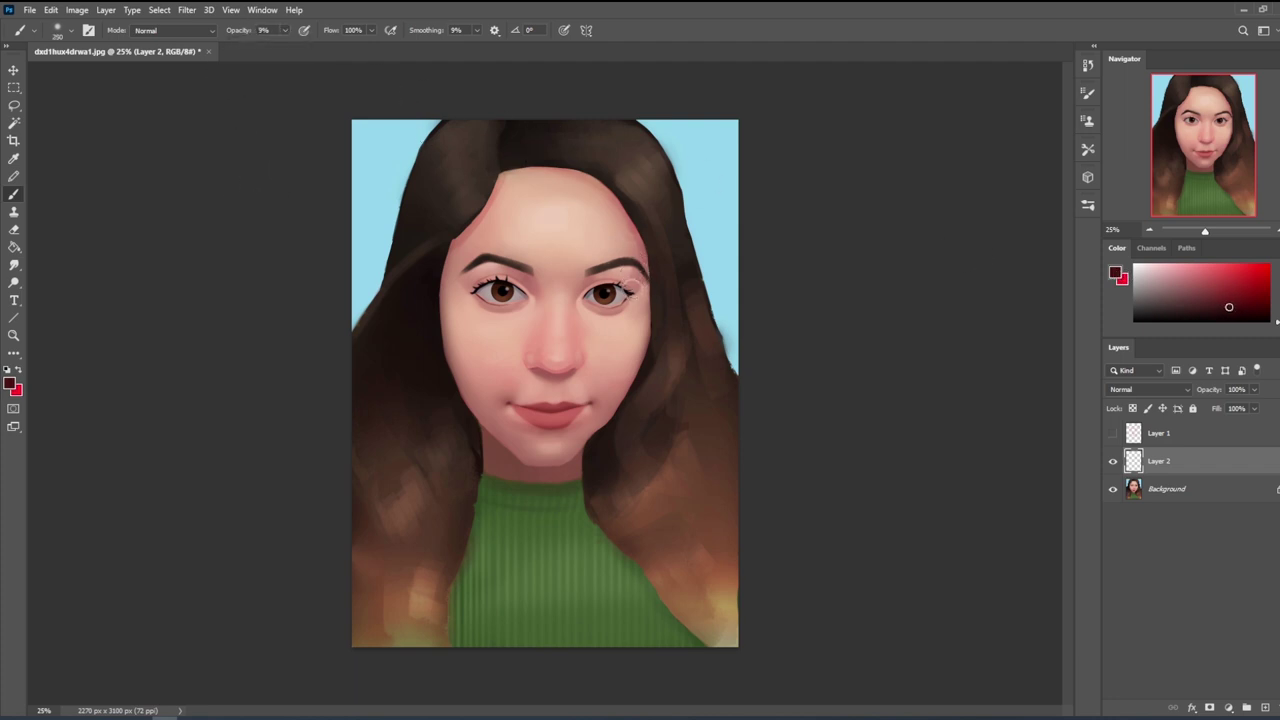
{"action": "key", "text": "bracketleft"}
{"action": "key", "text": "bracketleft"}
{"action": "key", "text": "bracketleft"}
{"action": "key", "text": "bracketleft"}
{"action": "key", "text": "bracketleft"}
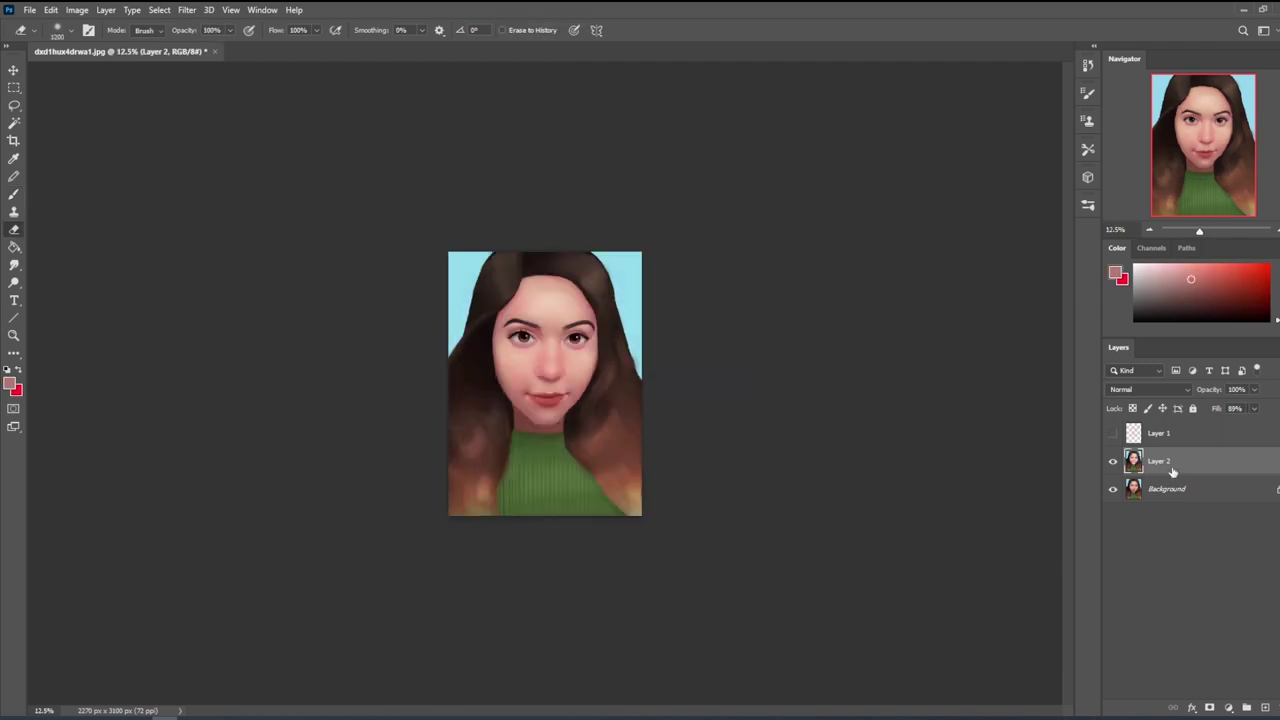
- Merge Layer 2 into the Background and set up a soft 500 px brush with a very dark red
{"action": "right_click", "coordinate": [1176, 472]}
{"action": "left_click", "coordinate": [1083, 545]}
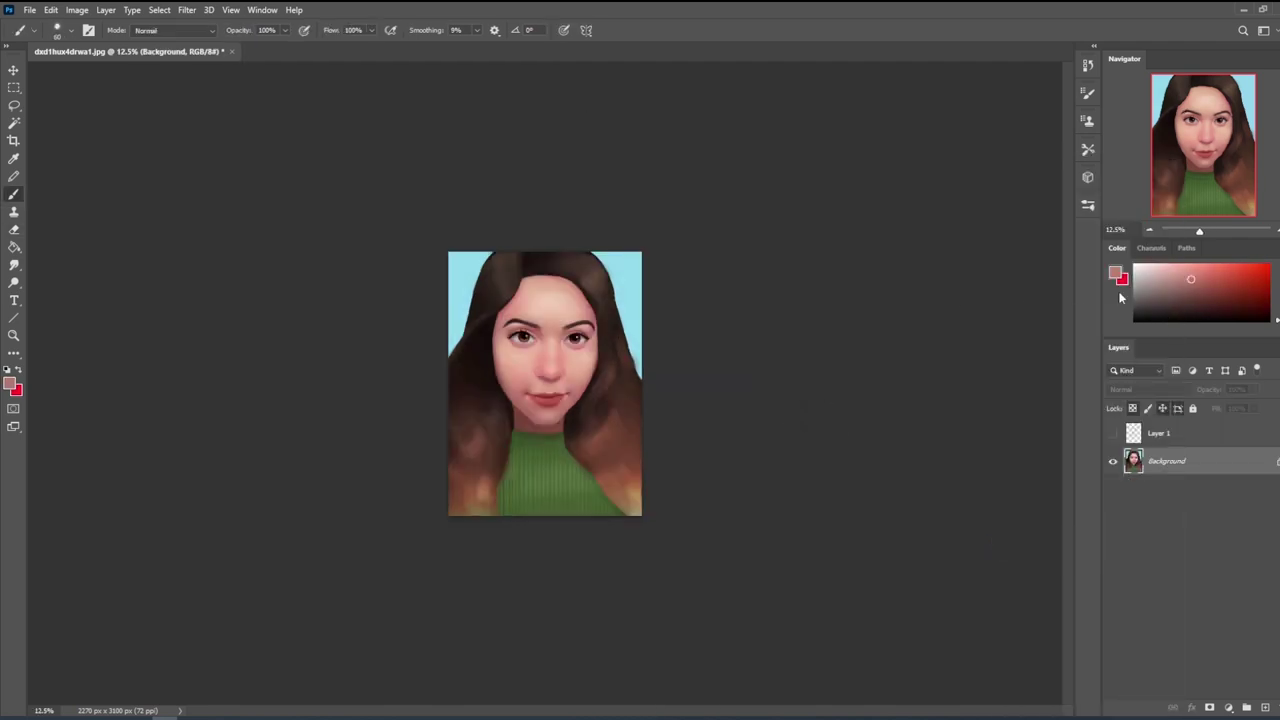
{"action": "left_click", "coordinate": [1278, 321]}
{"action": "mouse_move", "coordinate": [1240, 303]}
{"action": "left_mouse_down"}
{"action": "mouse_move", "coordinate": [1217, 303]}
{"action": "mouse_move", "coordinate": [1258, 312]}
{"action": "mouse_move", "coordinate": [1245, 310]}
{"action": "left_mouse_up"}
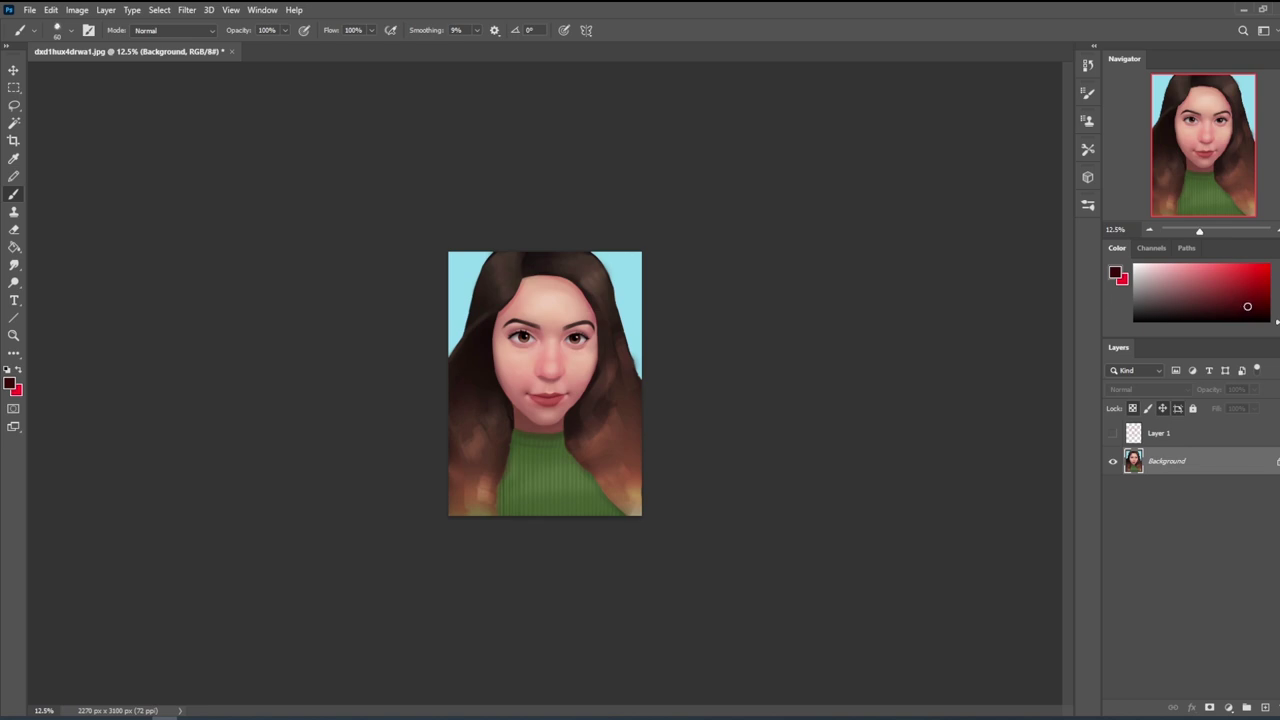
{"action": "right_click", "coordinate": [584, 259]}
{"action": "double_click", "coordinate": [650, 462]}
- Set the brush to Darken mode and lower its opacity to 17%
{"action": "left_click", "coordinate": [205, 31]}
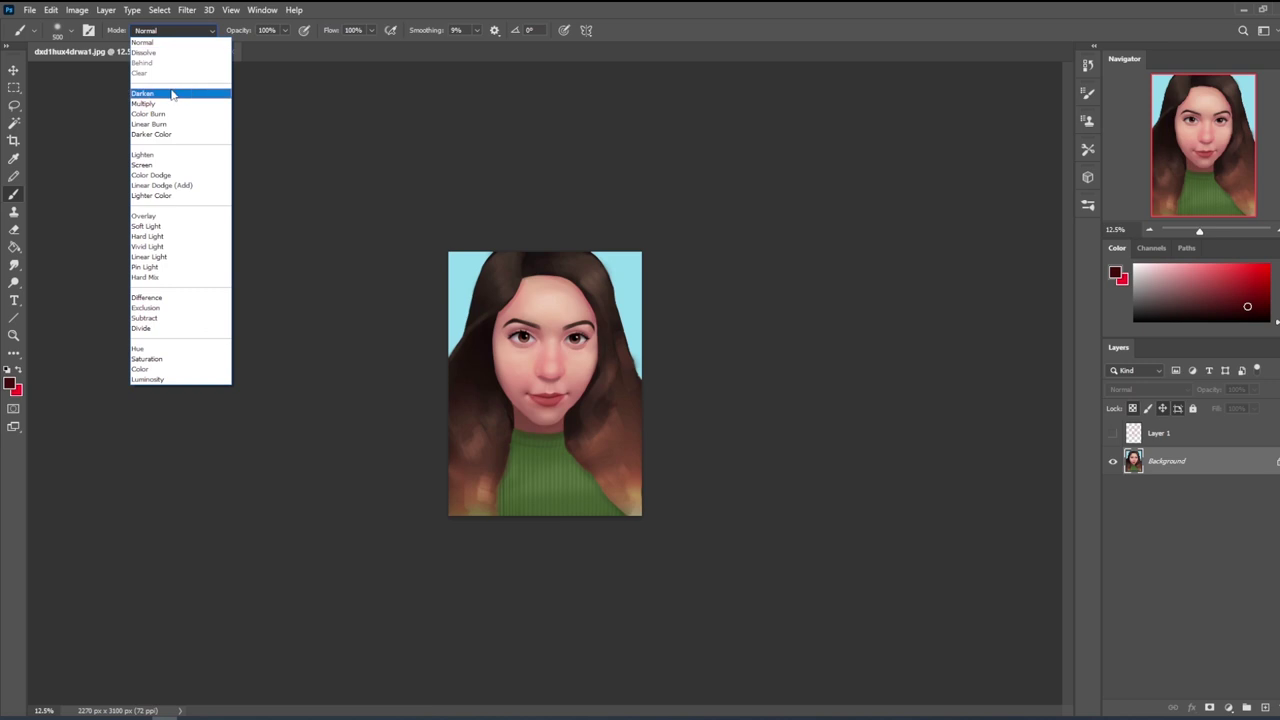
{"action": "left_click", "coordinate": [174, 95]}
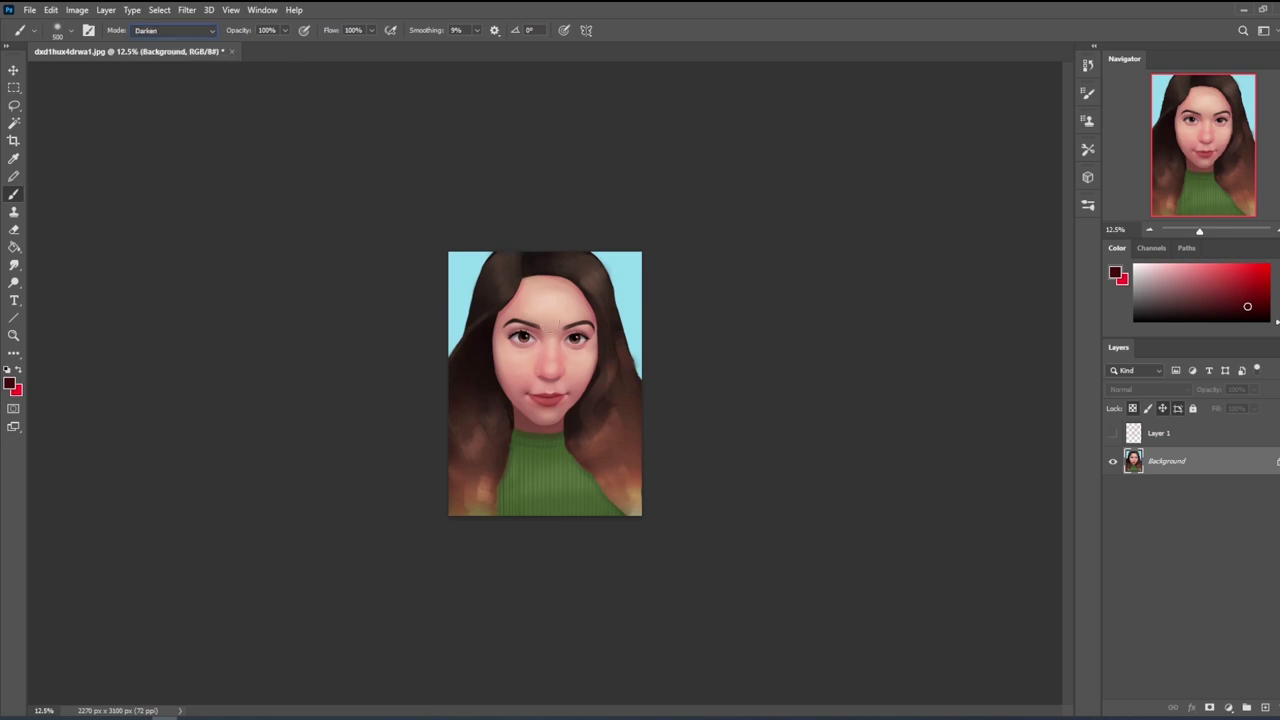
{"action": "key", "text": "ctrl+plus"}
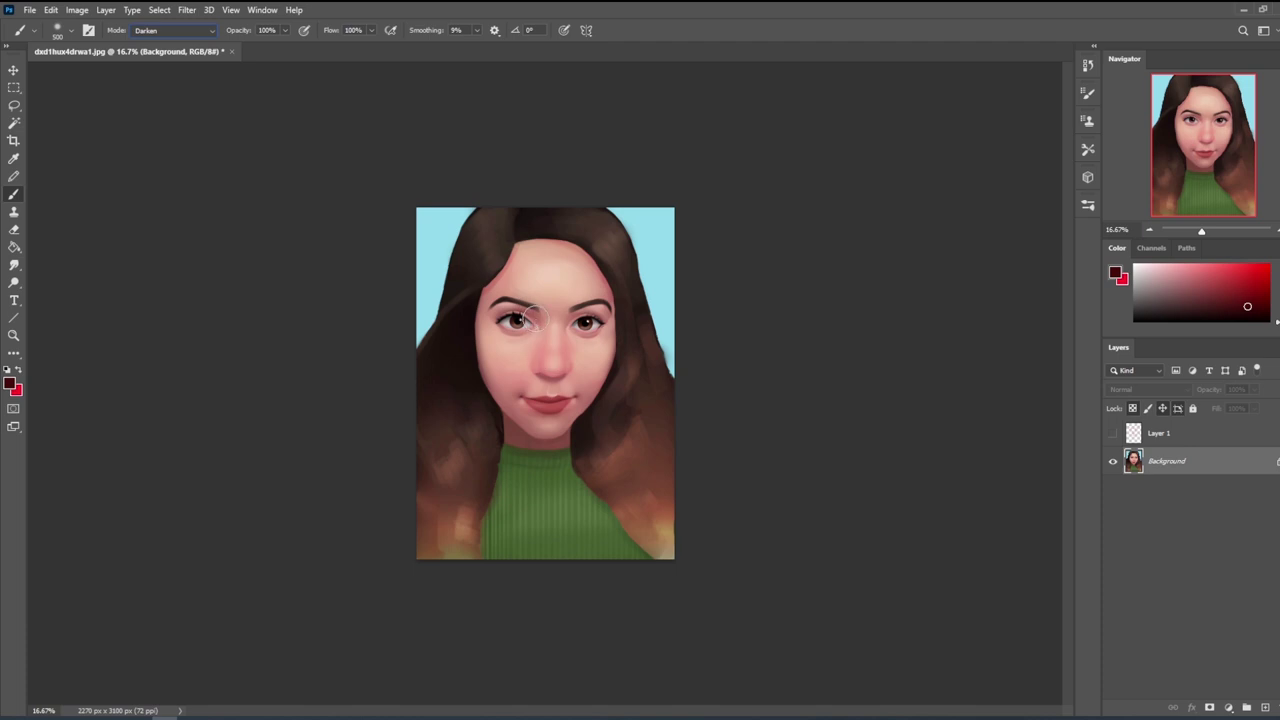
{"action": "key", "text": "ctrl+minus"}
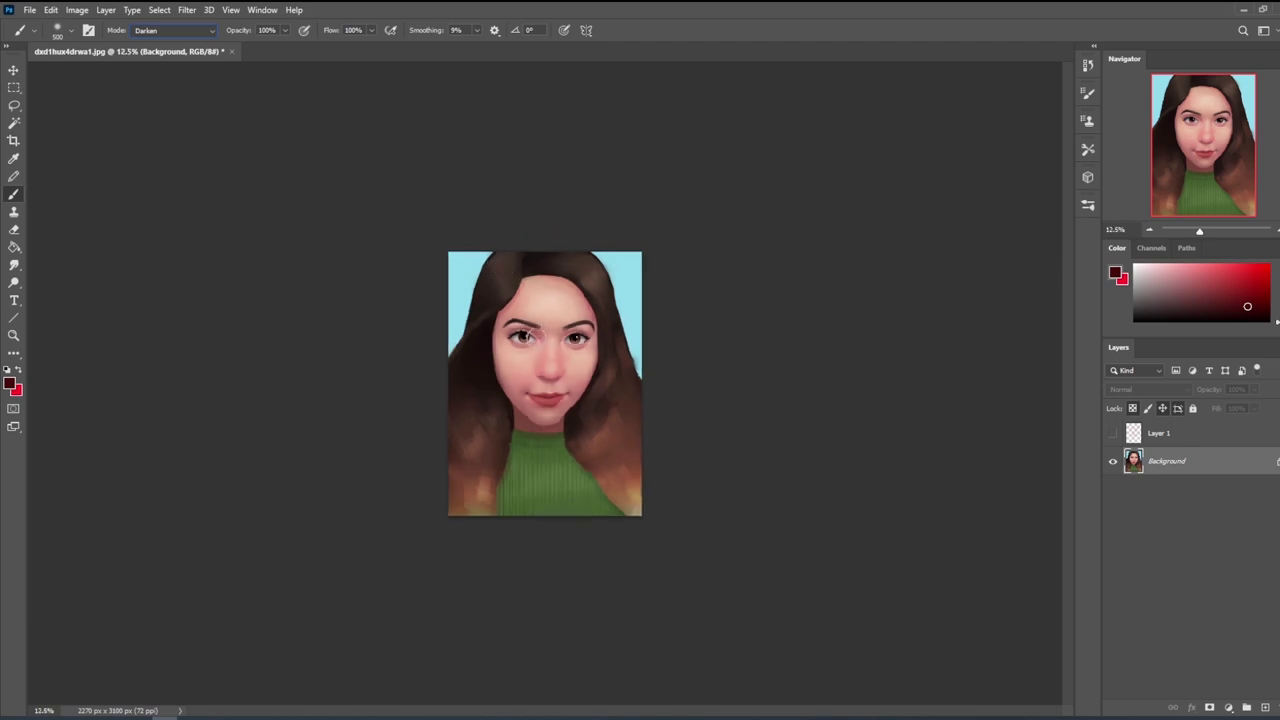
{"action": "left_click", "coordinate": [285, 31]}
{"action": "left_click_drag", "start_coordinate": [288, 46], "coordinate": [233, 47]}
- Build up soft dark shadows around the eye sockets and face, varying the brush size for each area
{"action": "key", "text": "["}
{"action": "key", "text": "["}
{"action": "key", "text": "["}
{"action": "key", "text": "["}
{"action": "key", "text": "["}
{"action": "key", "text": "]"}
{"action": "key", "text": "]"}
{"action": "key", "text": "]"}
{"action": "key", "text": "bracketleft"}
{"action": "key", "text": "bracketleft"}
{"action": "key", "text": "bracketright"}
{"action": "key", "text": "bracketright"}
{"action": "key", "text": "bracketright"}
{"action": "key", "text": "bracketright"}
{"action": "key", "text": "bracketright"}
{"action": "key", "text": "bracketright"}
{"action": "key", "text": "bracketright"}
{"action": "key", "text": "bracketleft"}
{"action": "key", "text": "bracketleft"}
{"action": "key", "text": "bracketleft"}
{"action": "key", "text": "bracketleft"}
{"action": "key", "text": "bracketleft"}
{"action": "key", "text": "bracketleft"}
{"action": "key", "text": "bracketleft"}
{"action": "key", "text": "bracketleft"}
{"action": "key", "text": "bracketleft"}
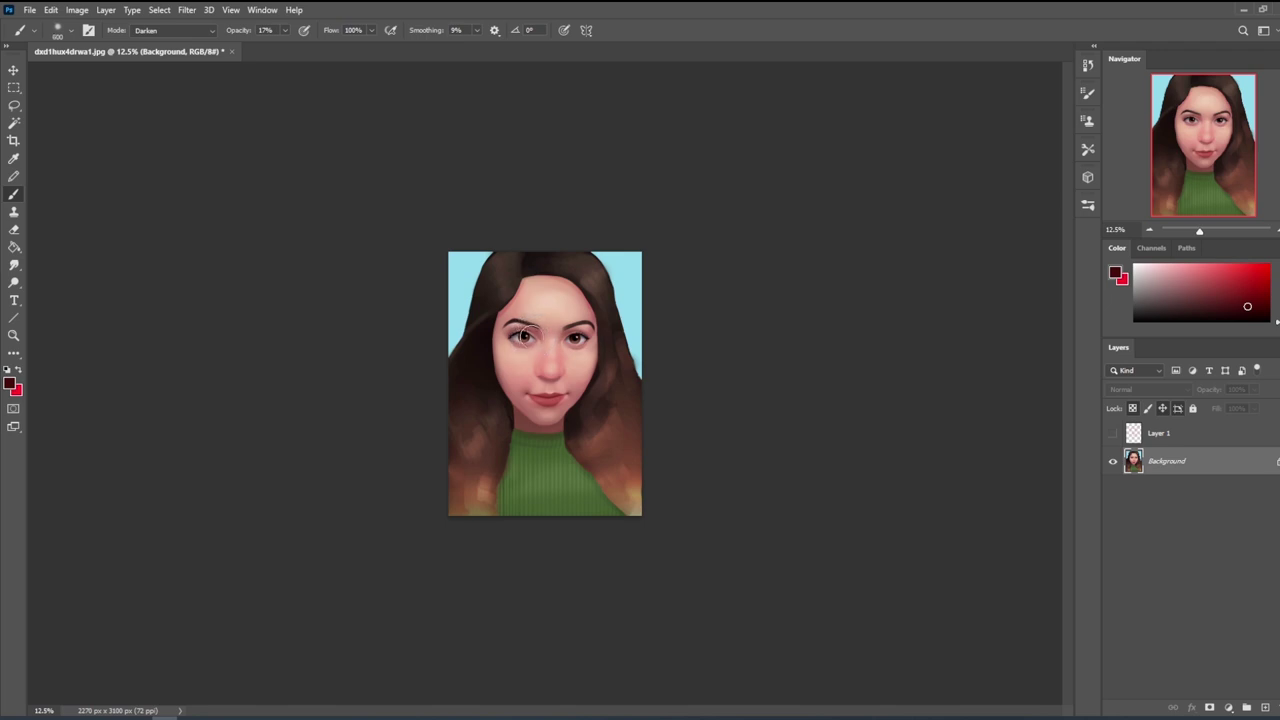
{"action": "key", "text": "bracketright"}
{"action": "key", "text": "bracketright"}
{"action": "key", "text": "bracketright"}
{"action": "key", "text": "bracketleft"}
{"action": "key", "text": "bracketleft"}
{"action": "key", "text": "bracketleft"}
{"action": "key", "text": "bracketright"}
{"action": "key", "text": "bracketright"}
{"action": "key", "text": "bracketright"}
{"action": "key", "text": "bracketright"}
- Compare the portrait before and after the Darken strokes by switching between the Merge Down and latest Brush Tool history states
{"action": "left_click", "coordinate": [1088, 66]}
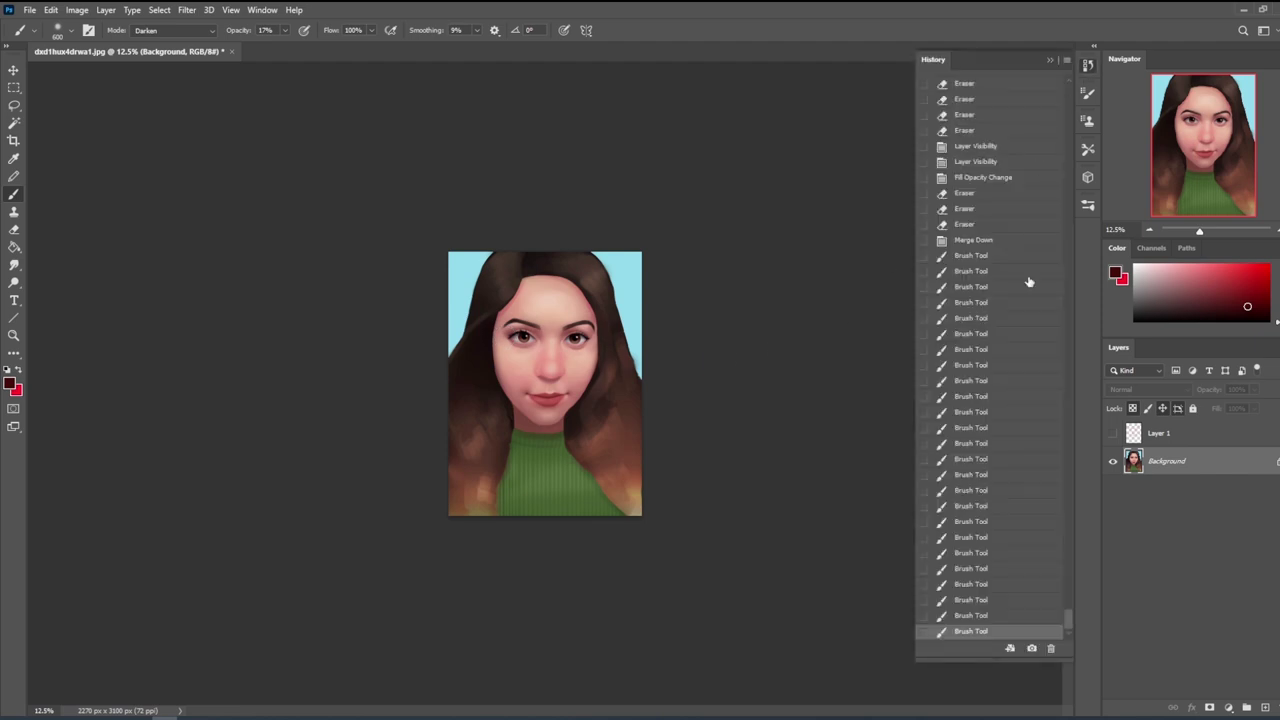
{"action": "left_click", "coordinate": [977, 244]}
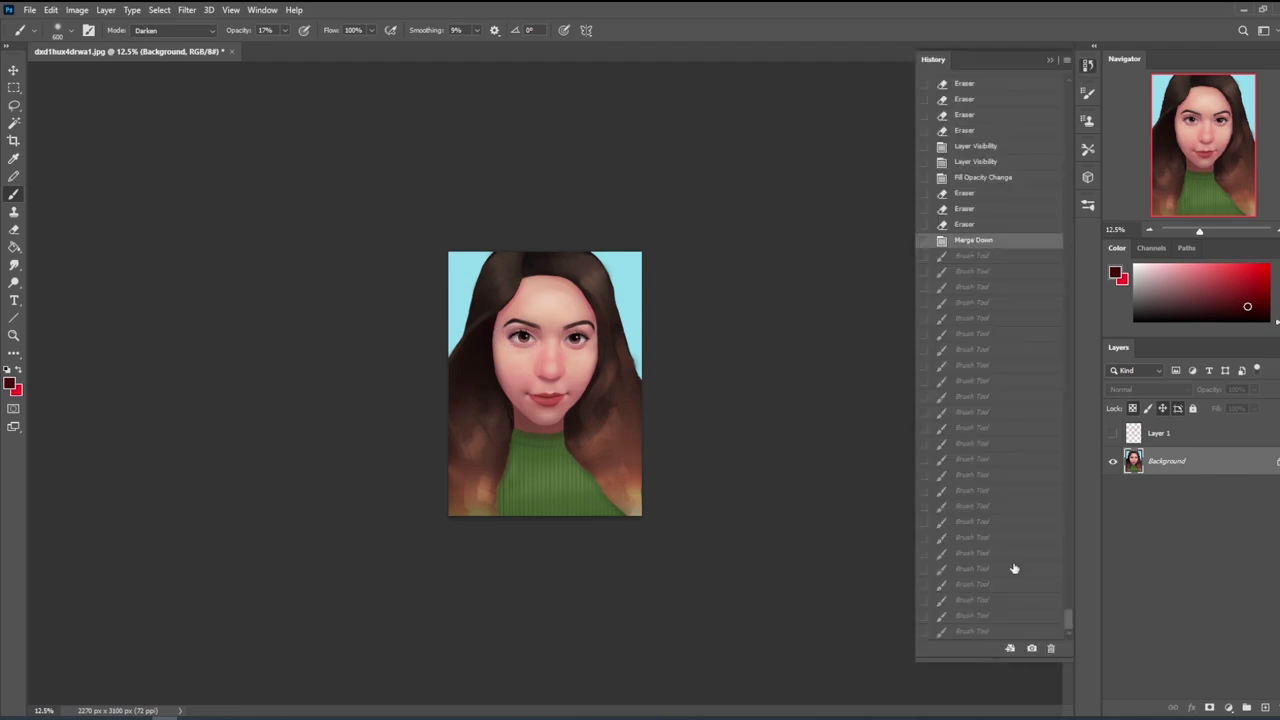
{"action": "left_click", "coordinate": [990, 632]}
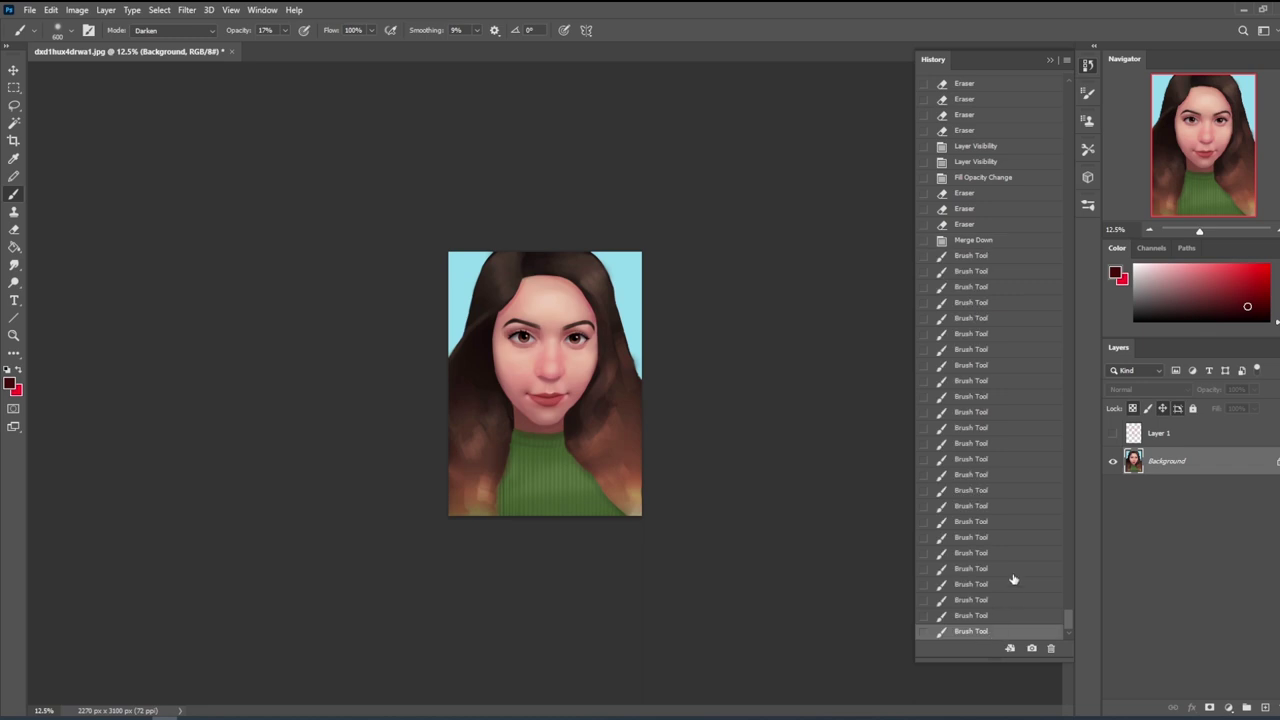
{"action": "key", "text": "ctrl+plus"}
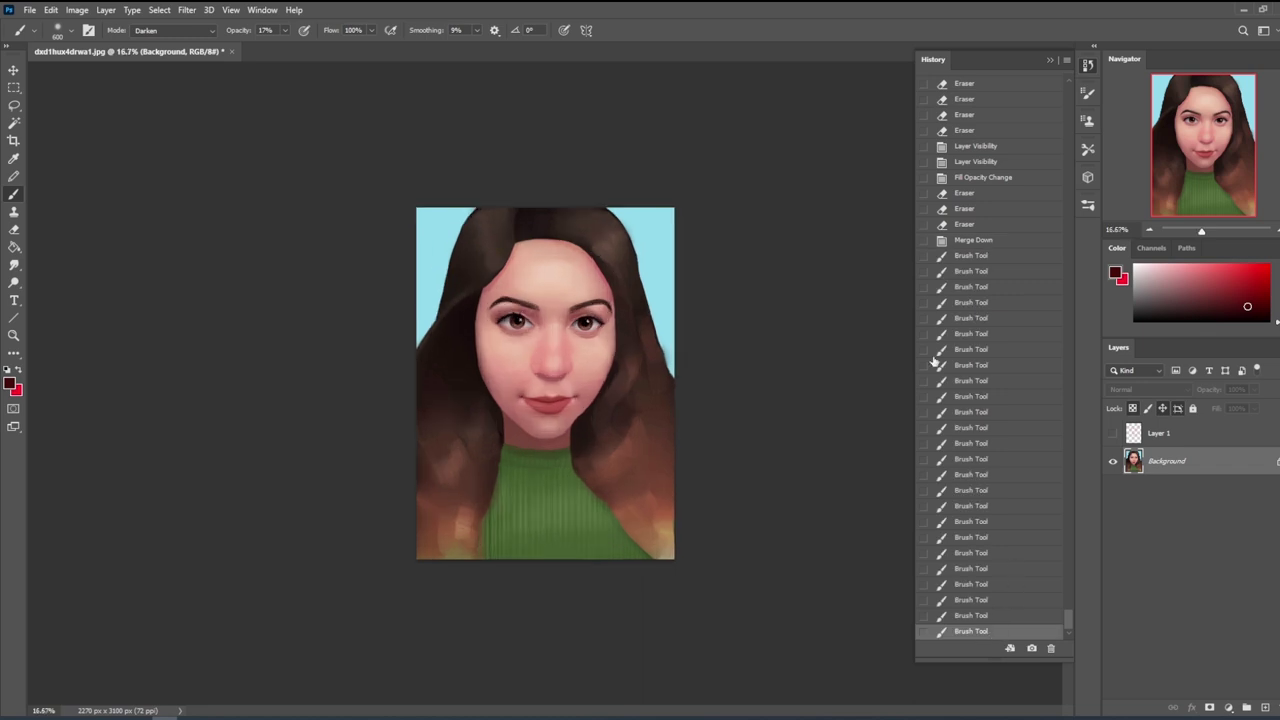
{"action": "left_click", "coordinate": [970, 246]}
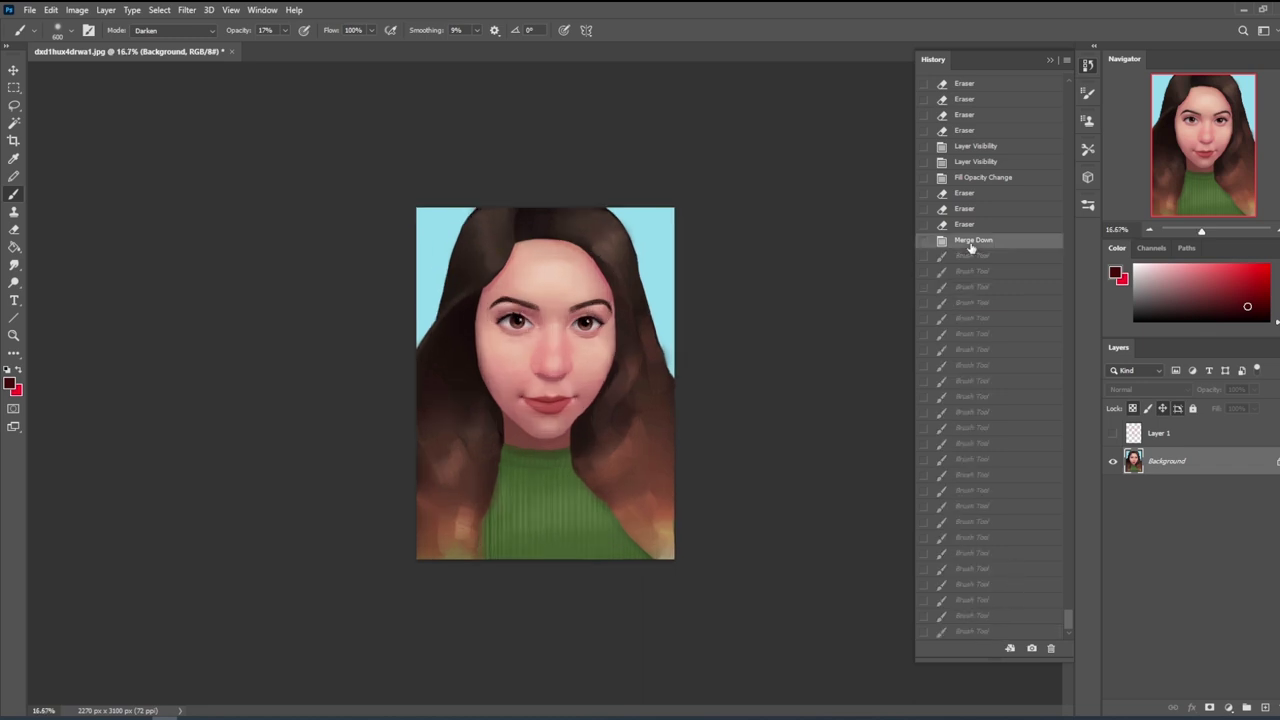
{"action": "left_click", "coordinate": [972, 632]}
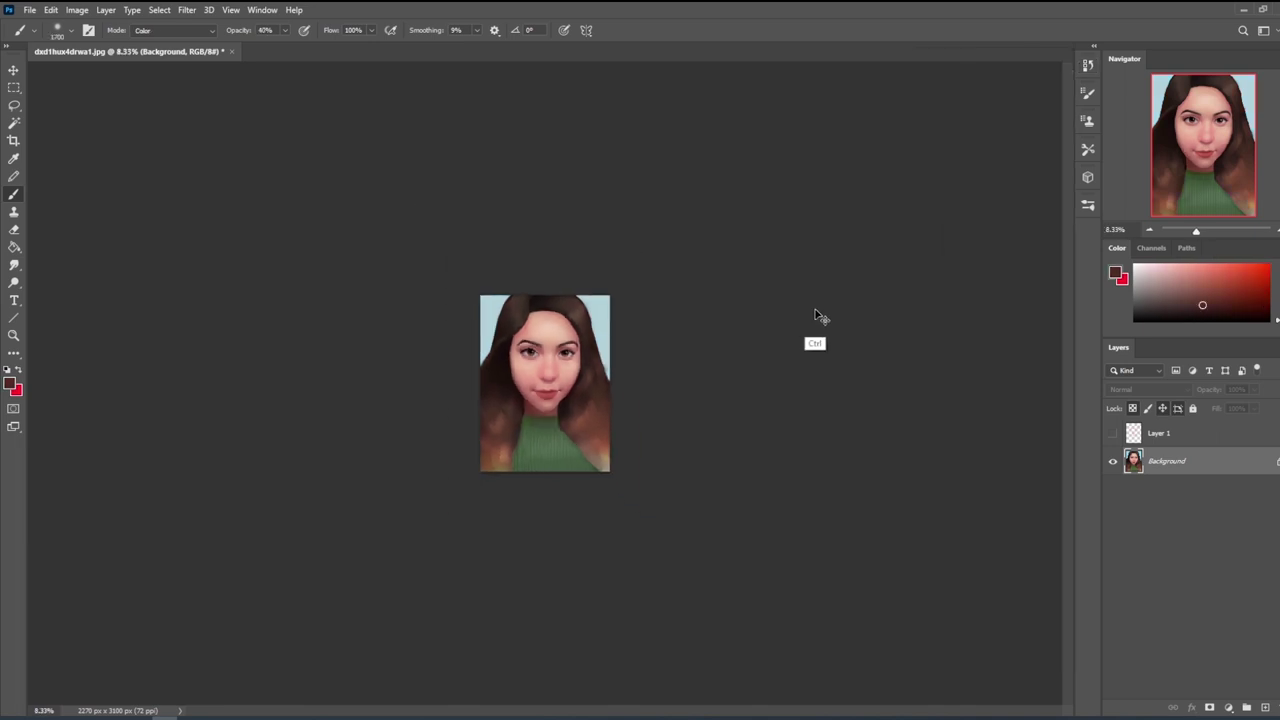
- Smudge the hair edge beside the face, sample the nose's pink and tint the nose with a 500 px Color-mode brush
{"action": "left_click", "coordinate": [14, 265]}
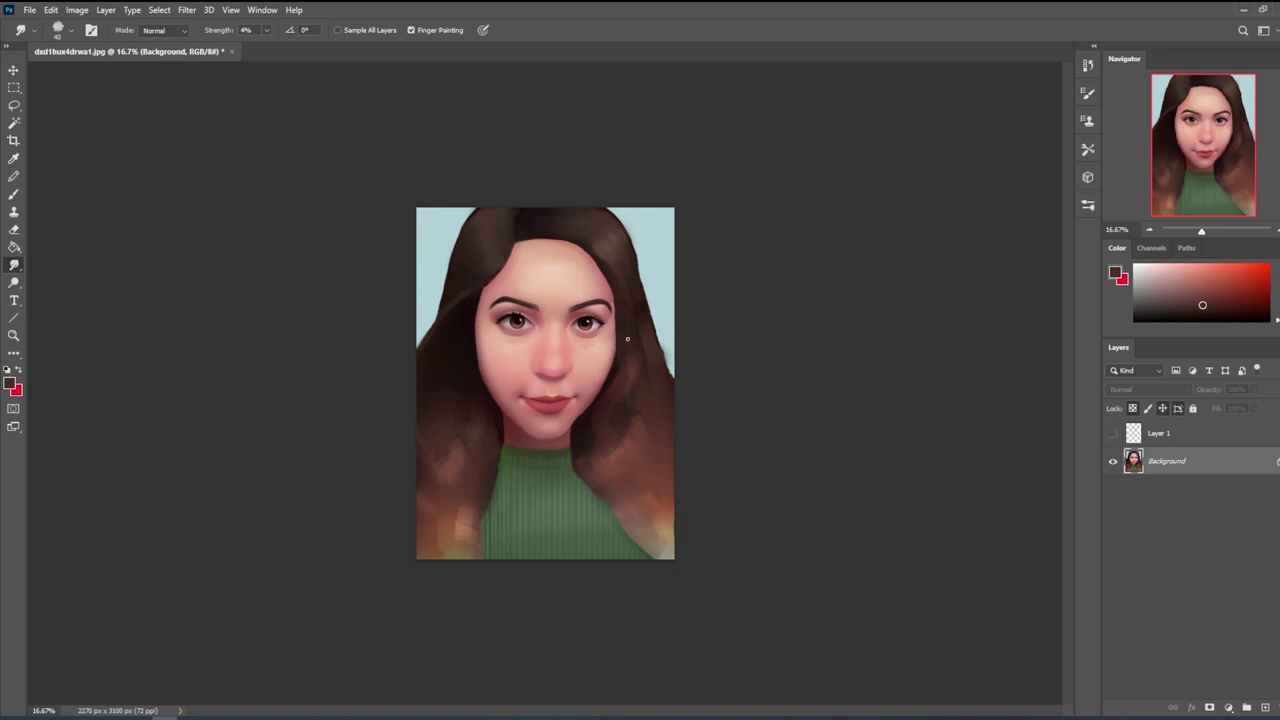
{"action": "key", "text": "b"}
{"action": "left_click", "coordinate": [556, 361], "text": "alt"}
{"action": "key", "text": "bracketleft"}
{"action": "key", "text": "bracketleft"}
{"action": "key", "text": "bracketleft"}
{"action": "key", "text": "bracketleft"}
{"action": "key", "text": "bracketleft"}
{"action": "key", "text": "bracketleft"}
{"action": "key", "text": "bracketleft"}
{"action": "key", "text": "bracketleft"}
{"action": "key", "text": "bracketleft"}
{"action": "key", "text": "bracketleft"}
{"action": "key", "text": "bracketleft"}
{"action": "key", "text": "bracketleft"}
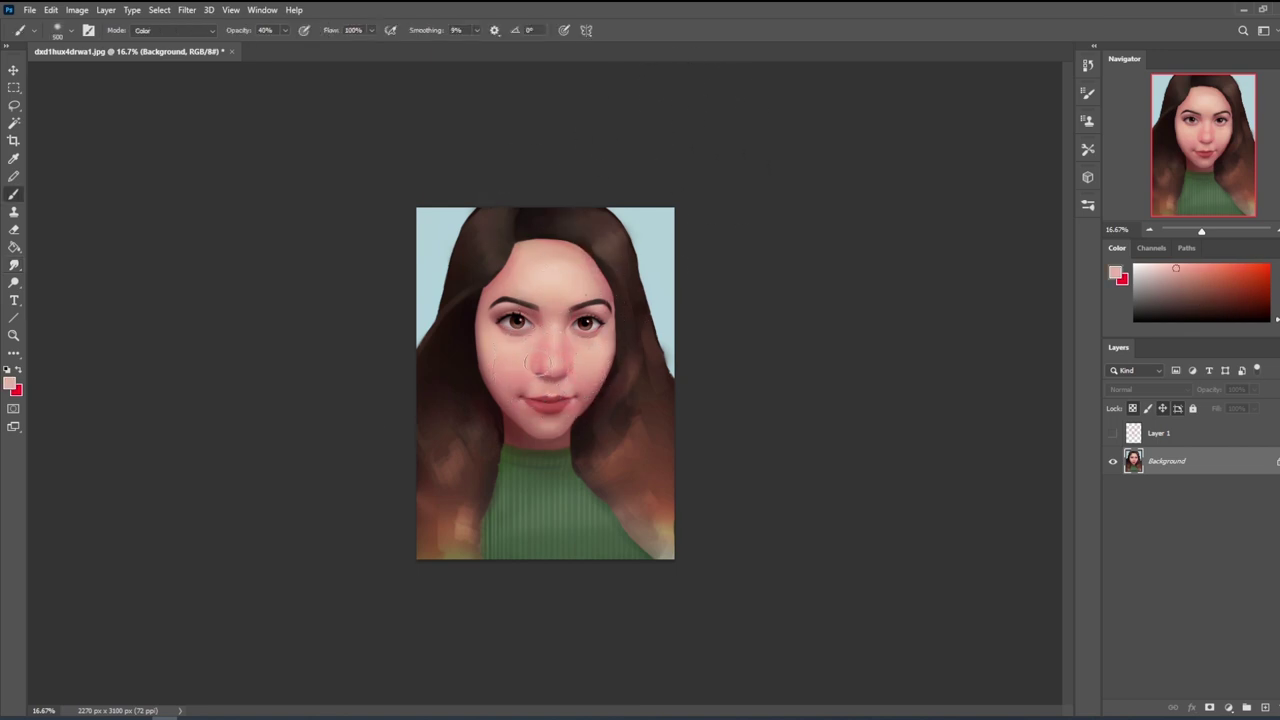
- Return the brush to Normal mode, sample pink skin tones around the mouth and chin, and set the opacity to 39%
{"action": "left_click", "coordinate": [210, 31]}
{"action": "left_click", "coordinate": [150, 33]}
{"action": "left_click", "coordinate": [516, 406], "text": "alt"}
{"action": "left_click_drag", "start_coordinate": [287, 32], "coordinate": [346, 50]}
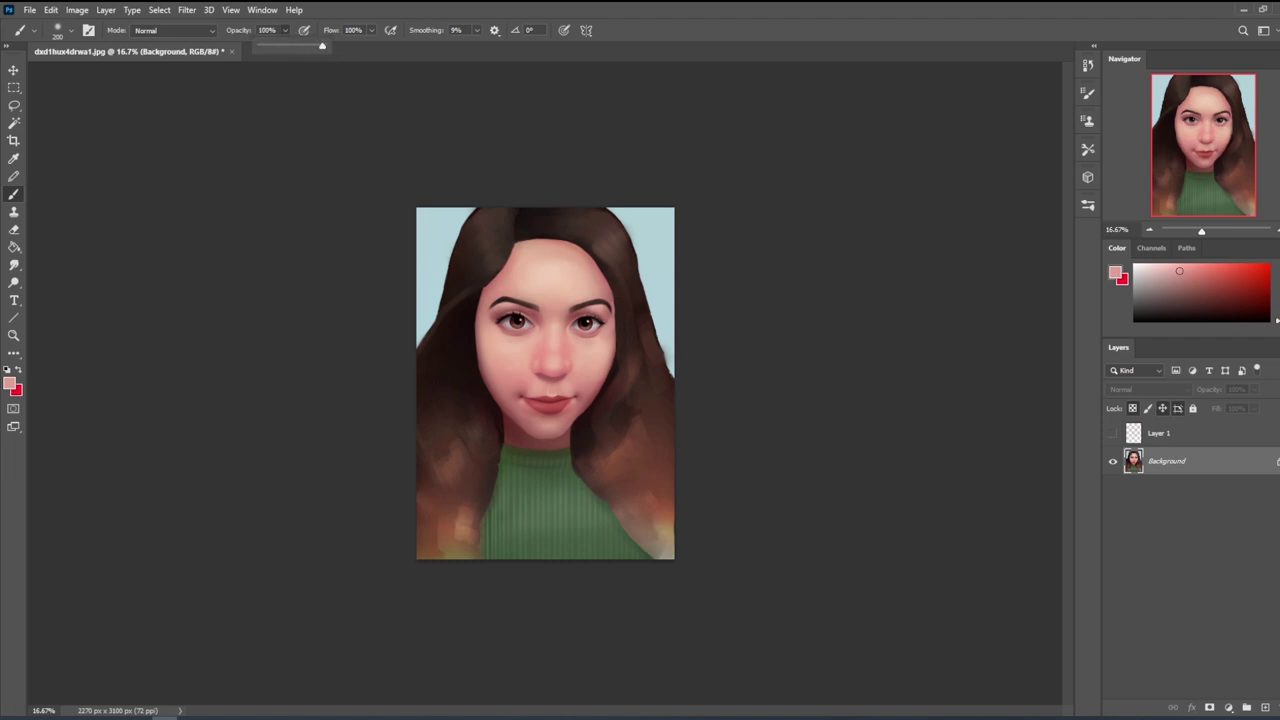
{"action": "left_click", "coordinate": [531, 423], "text": "alt"}
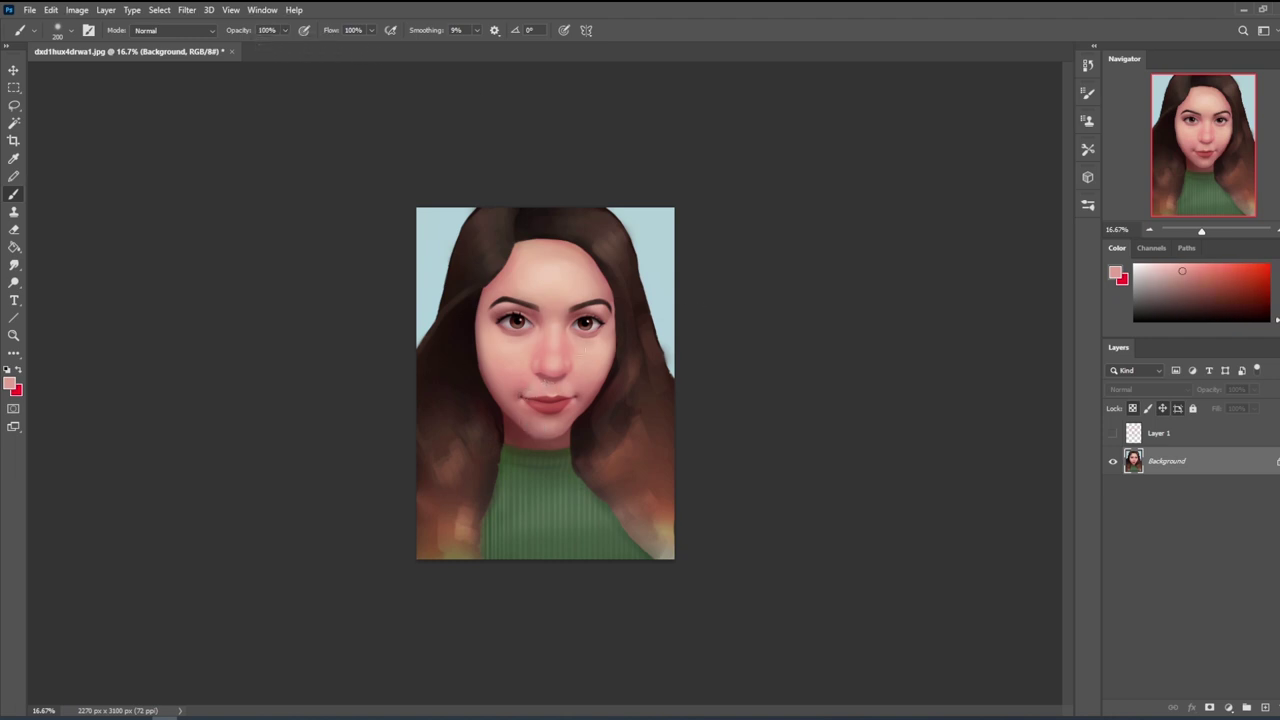
{"action": "left_click_drag", "start_coordinate": [287, 31], "coordinate": [248, 47]}
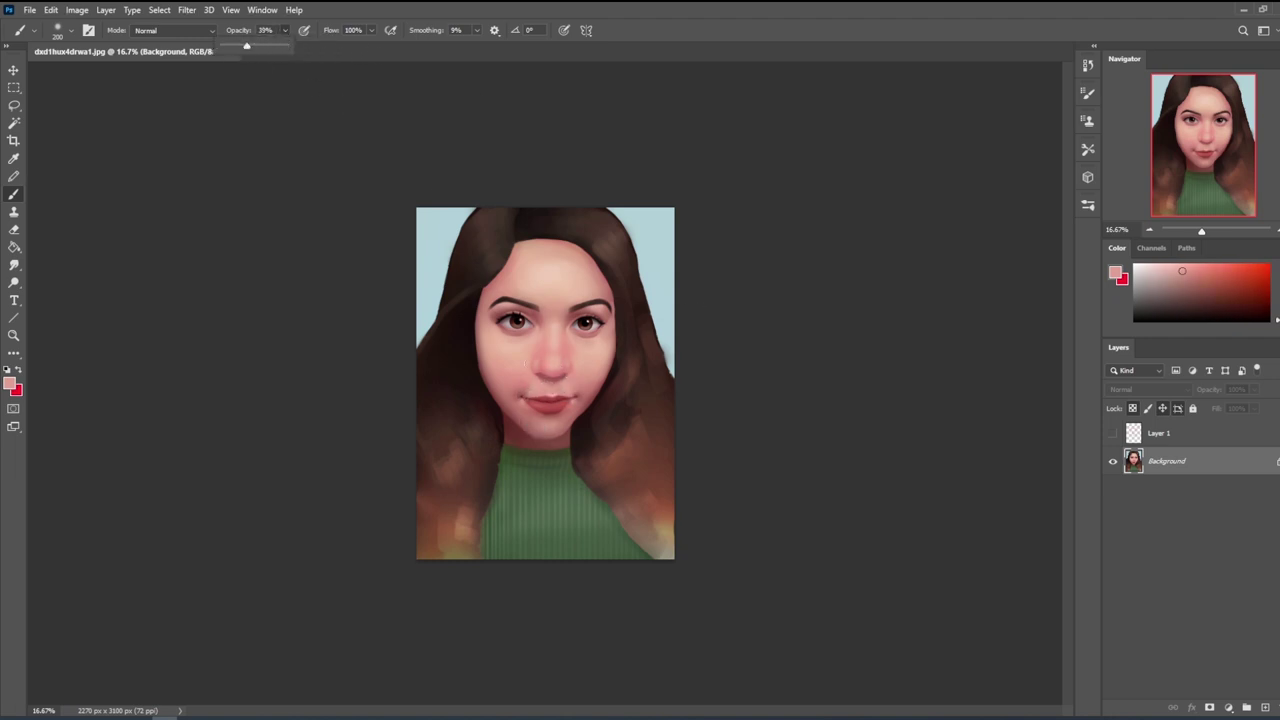
- Retouch the skin around the lips and nose with colours sampled nearby, and blend the face edge with the Smudge tool
{"action": "left_click", "coordinate": [527, 395]}
{"action": "left_click", "coordinate": [570, 395], "text": "alt"}
{"action": "left_click", "coordinate": [573, 346], "text": "alt"}
{"action": "left_click", "coordinate": [540, 396], "text": "alt"}
{"action": "left_click", "coordinate": [533, 400], "text": "alt"}
{"action": "left_click", "coordinate": [14, 264]}
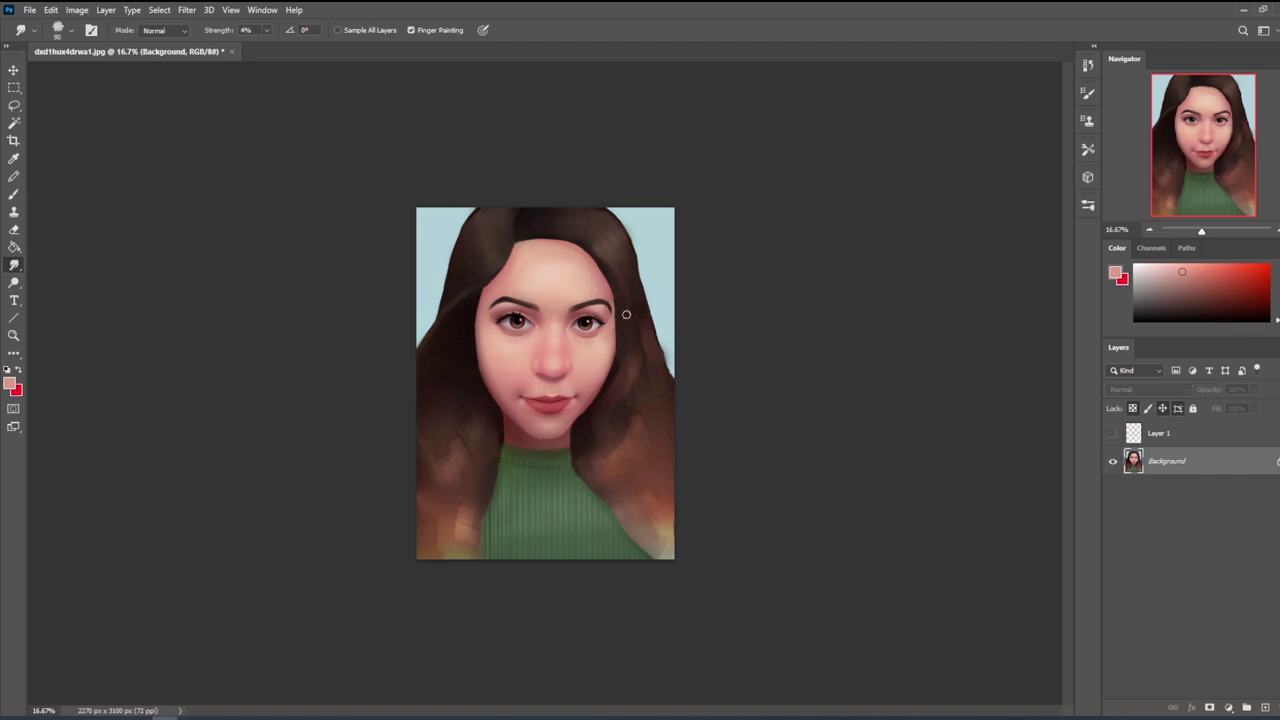
- Sample the darker pink at the eye, retouch the area with a smaller brush and blend it with the Smudge tool
{"action": "key", "text": "b"}
{"action": "left_click", "coordinate": [593, 328], "text": "alt"}
{"action": "key", "text": "bracketleft"}
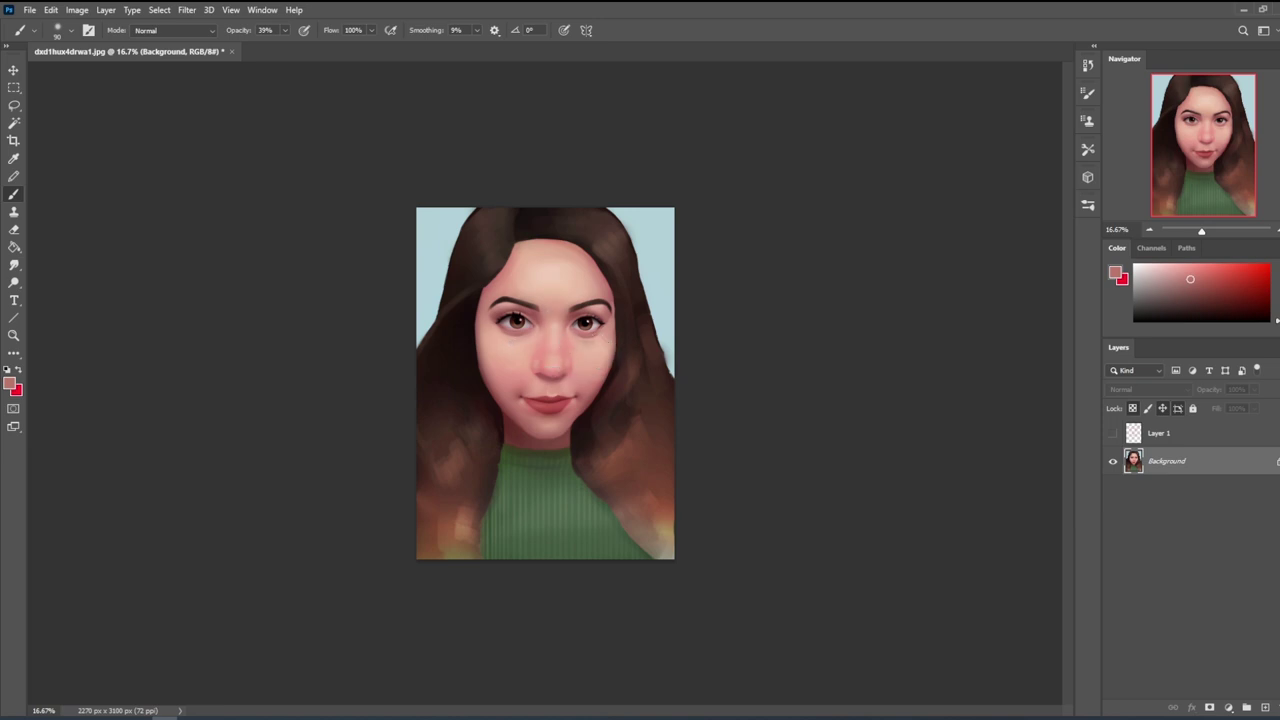
{"action": "left_click", "coordinate": [14, 264]}
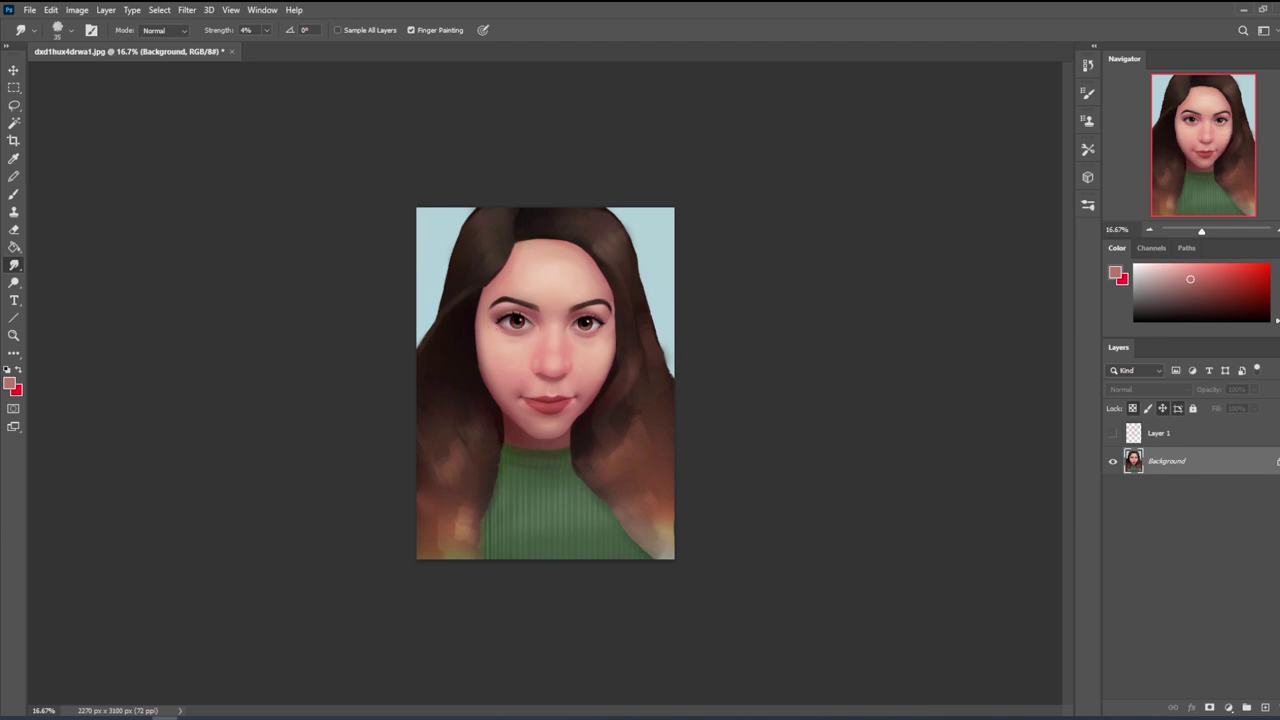
- Retouch the cheeks with light skin tones sampled from the face, and switch to the Smudge tool for blending
{"action": "key", "text": "b"}
{"action": "left_click", "coordinate": [591, 380], "text": "alt"}
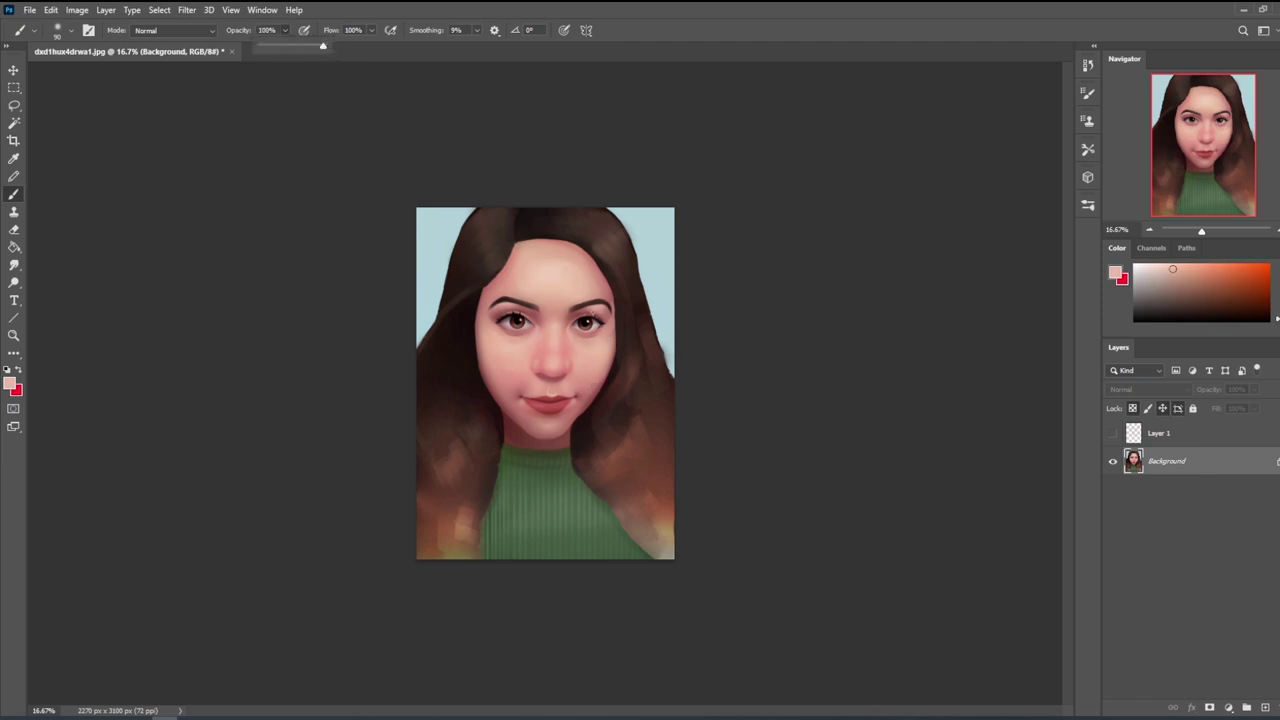
{"action": "left_click", "coordinate": [612, 338]}
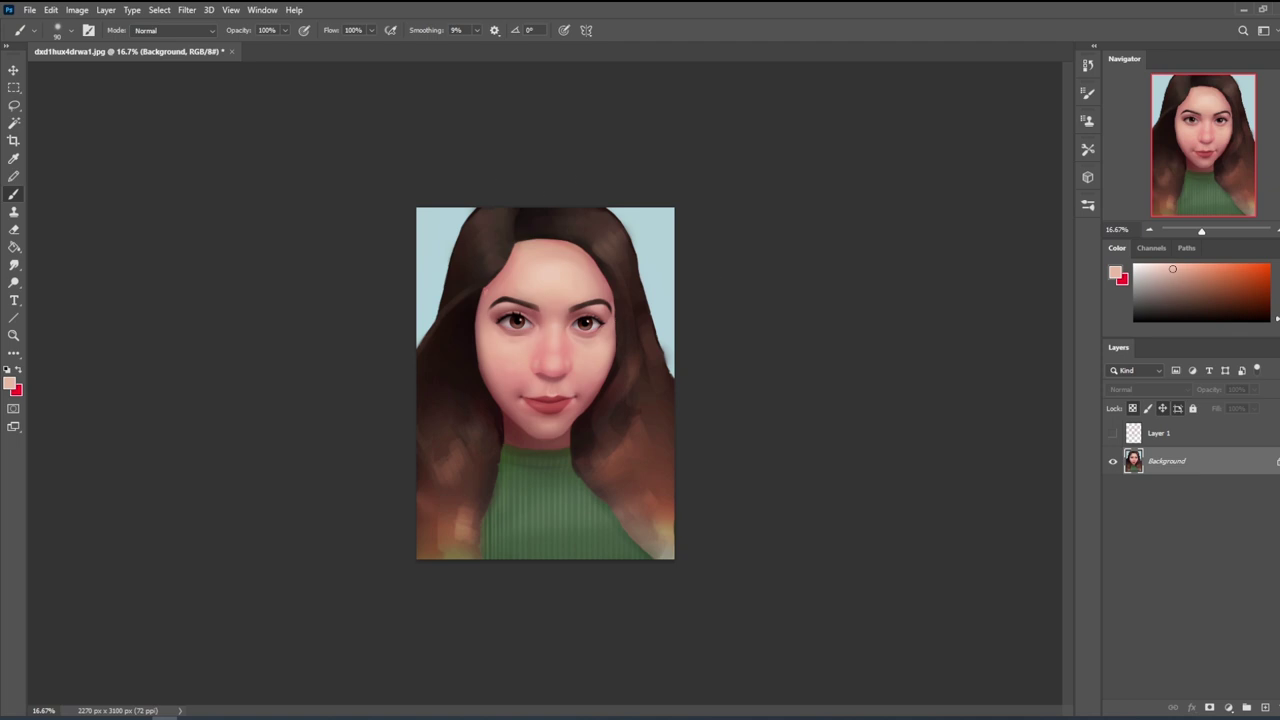
{"action": "left_click", "coordinate": [500, 368], "text": "alt"}
{"action": "left_click", "coordinate": [15, 265]}
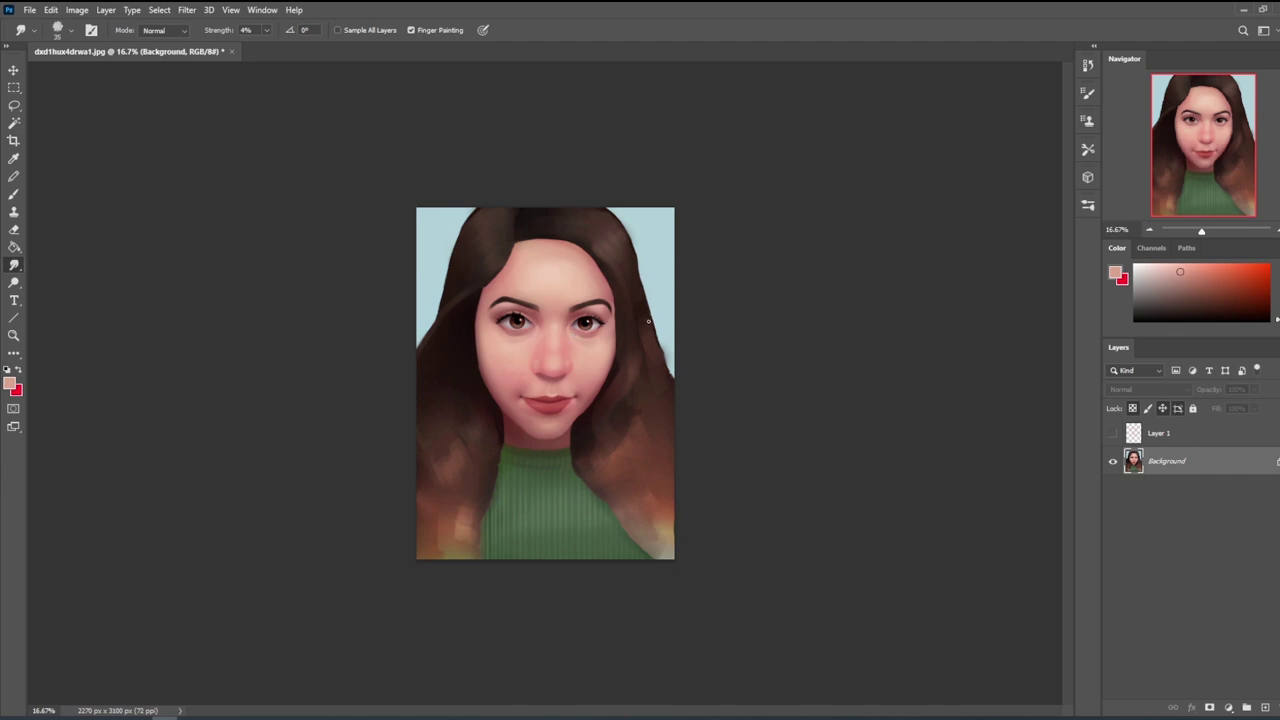
- Brush in a sampled dusky pink near the hairline and blend it into the painting with the Smudge tool
{"action": "key", "text": "b"}
{"action": "left_click", "coordinate": [518, 220], "text": "alt"}
{"action": "key", "text": "r"}
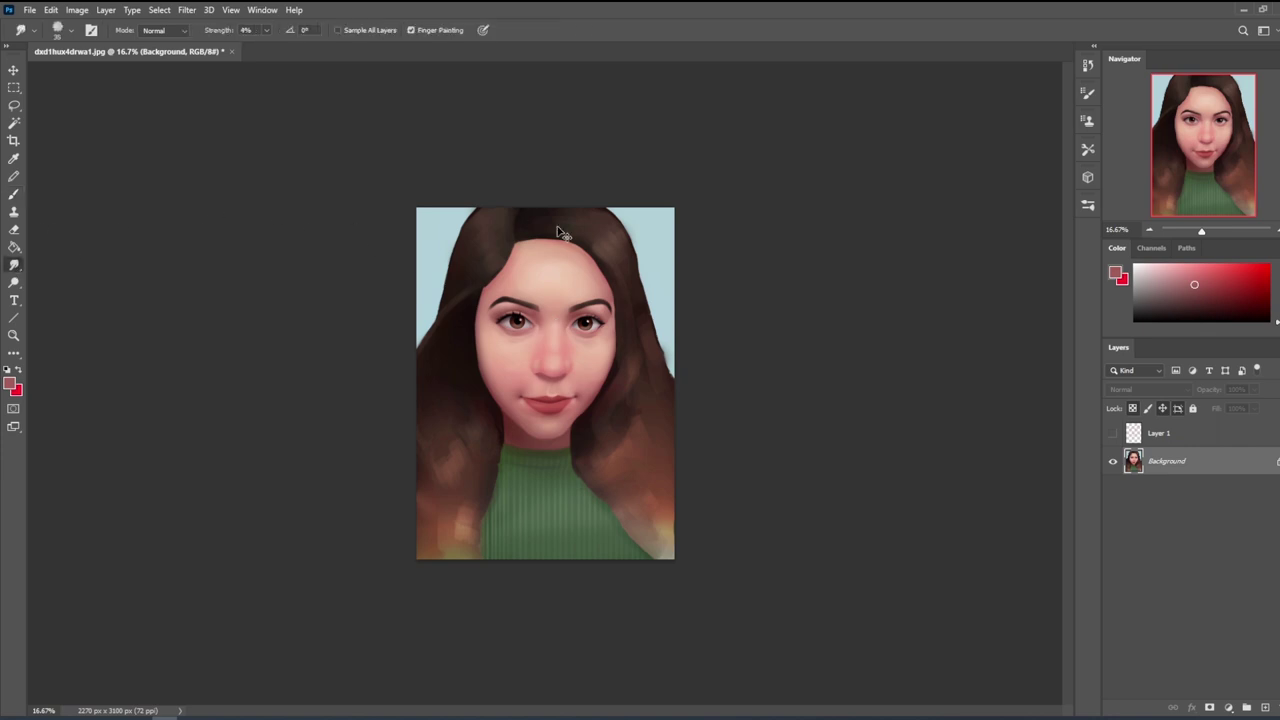
{"action": "key", "text": "ctrl+plus"}
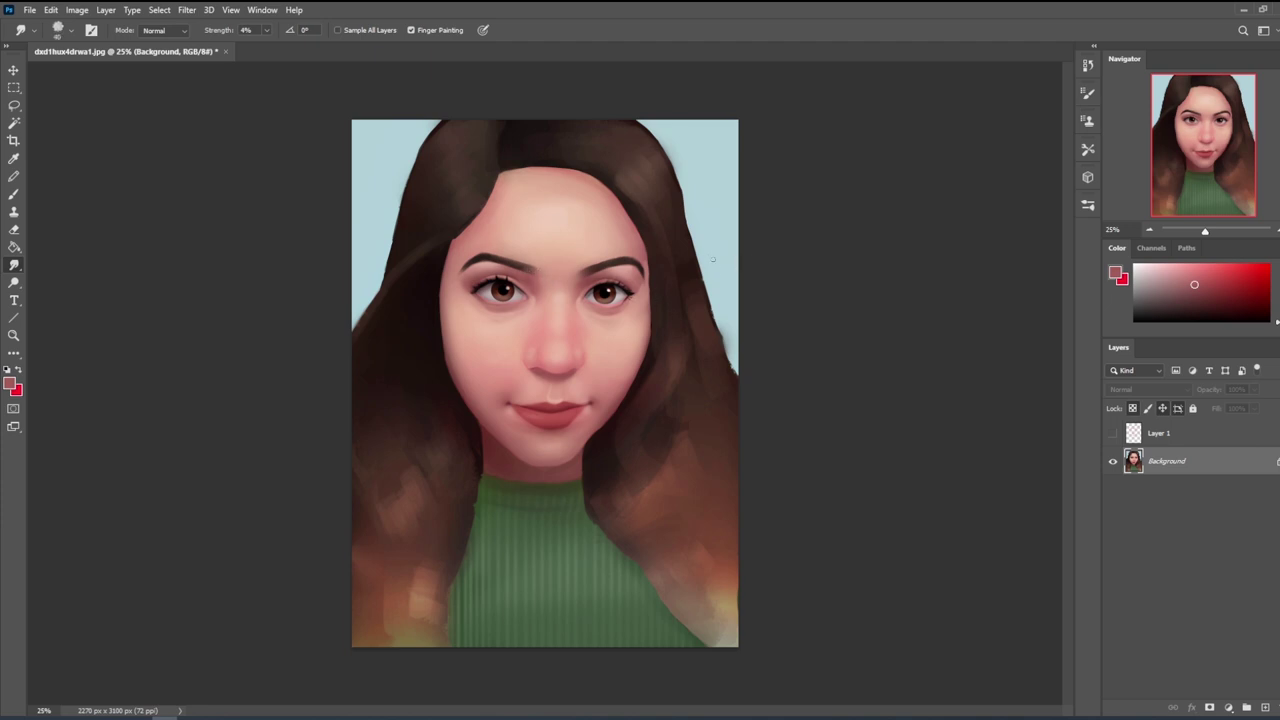
- Set up a 200 px brush in Darken mode at 34% opacity and sample shadow colours beside the eye on the image's right
{"action": "key", "text": "b"}
{"action": "left_click", "coordinate": [585, 281], "text": "alt"}
{"action": "key", "text": "bracketright"}
{"action": "key", "text": "bracketright"}
{"action": "key", "text": "bracketright"}
{"action": "key", "text": "bracketright"}
{"action": "left_click", "coordinate": [202, 31]}
{"action": "left_click", "coordinate": [187, 92]}
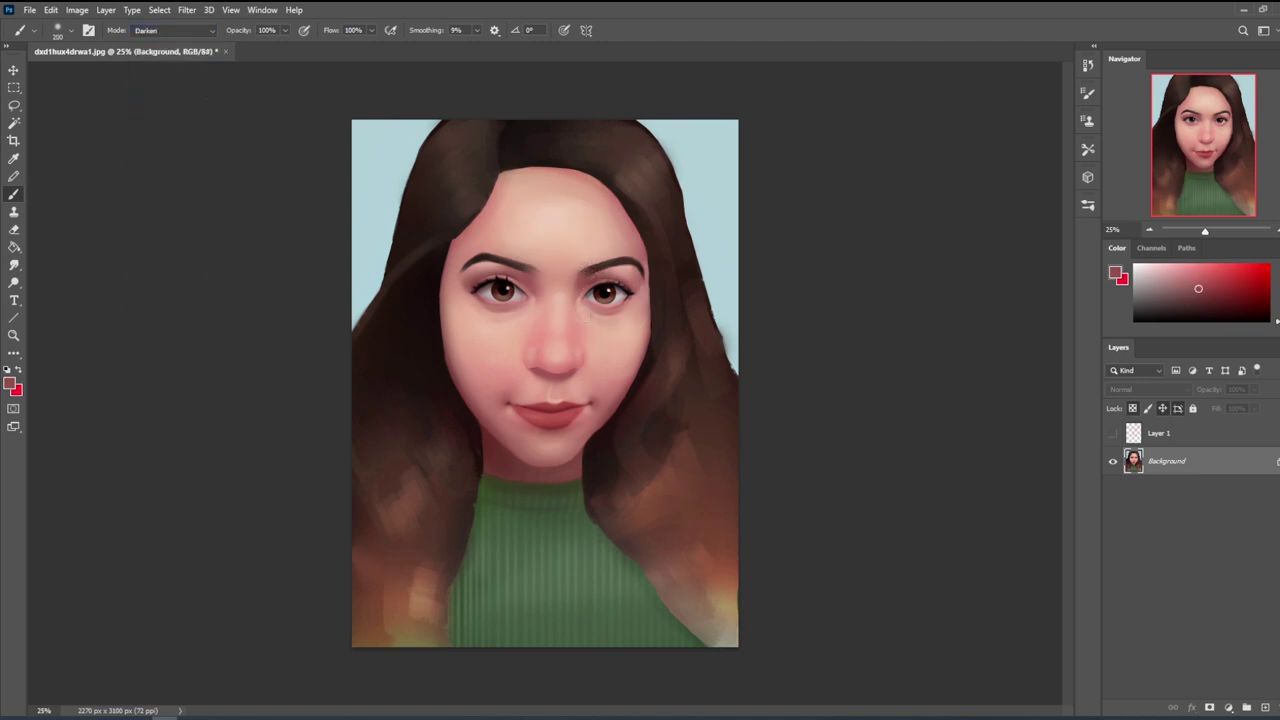
{"action": "left_click_drag", "start_coordinate": [285, 30], "coordinate": [245, 50]}
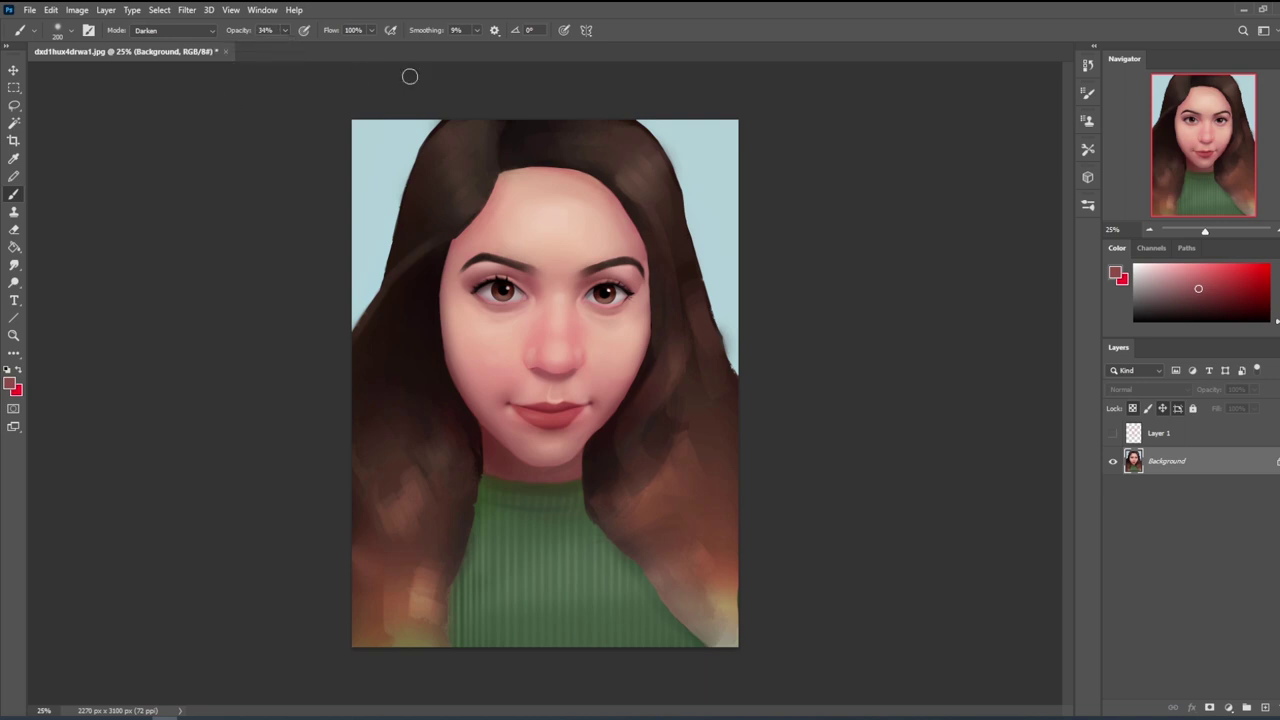
{"action": "left_click", "coordinate": [596, 284], "text": "alt"}
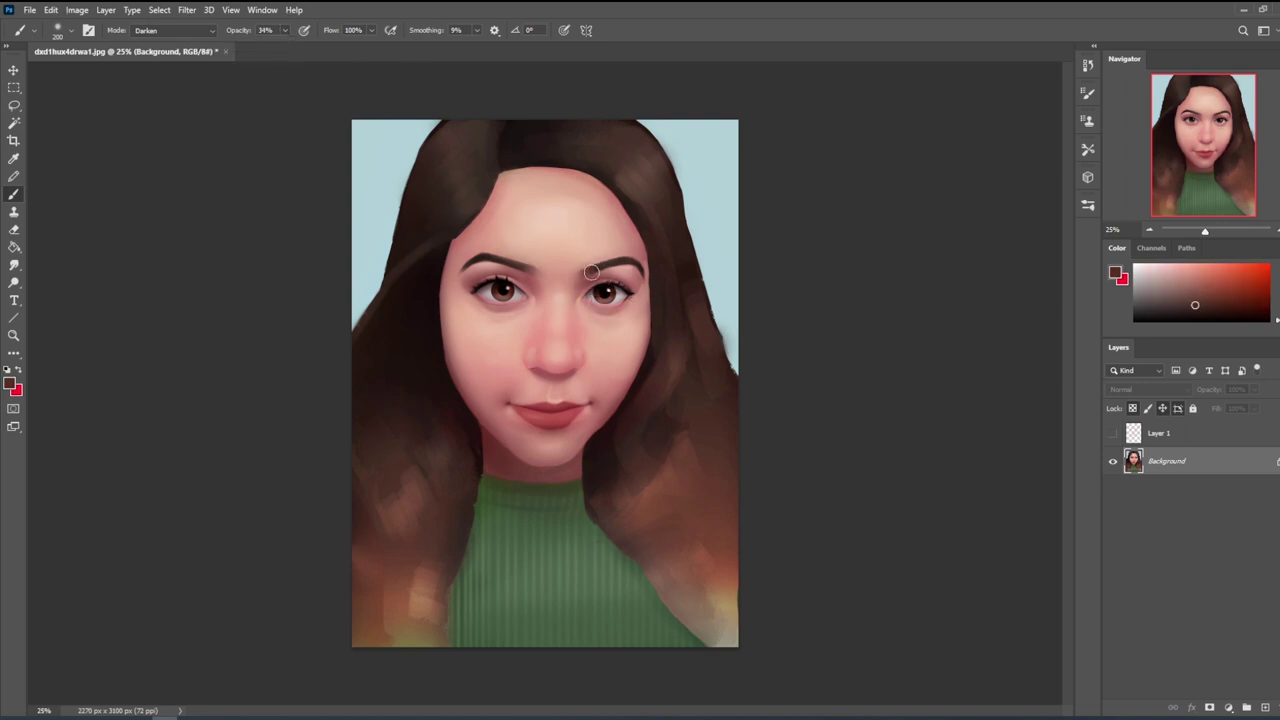
- Lower the brush opacity to 16%, shade the inner brow area with dark brown and blend it with the Smudge tool
{"action": "left_click", "coordinate": [285, 31]}
{"action": "left_click_drag", "start_coordinate": [283, 44], "coordinate": [272, 45]}
{"action": "key", "text": "bracketright"}
{"action": "key", "text": "bracketright"}
{"action": "key", "text": "bracketright"}
{"action": "key", "text": "bracketleft"}
{"action": "key", "text": "bracketleft"}
{"action": "key", "text": "bracketleft"}
{"action": "key", "text": "bracketleft"}
{"action": "key", "text": "bracketleft"}
{"action": "key", "text": "bracketleft"}
{"action": "left_click", "coordinate": [15, 266]}
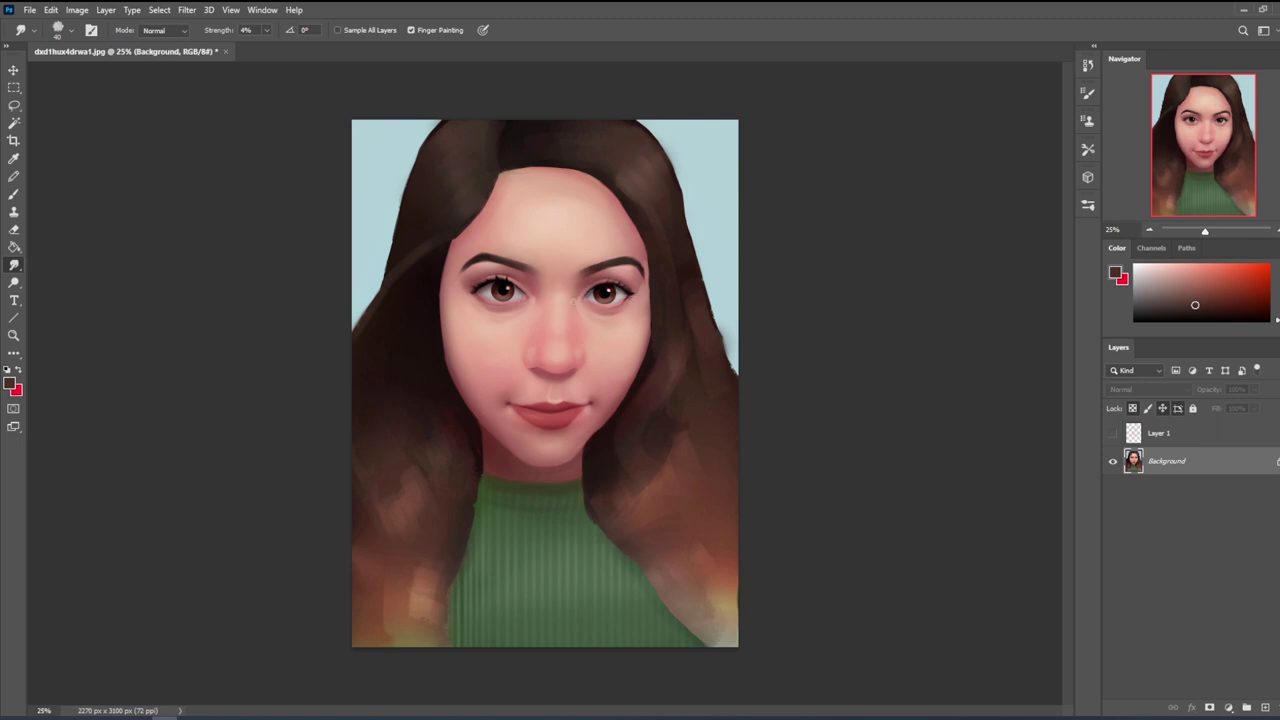
- Shade between the nose bridge and inner brow with sampled dusky pink at 31% opacity, lower the opacity to 19% and resample
{"action": "key", "text": "ctrl+minus"}
{"action": "key", "text": "b"}
{"action": "left_click", "coordinate": [573, 348], "text": "alt"}
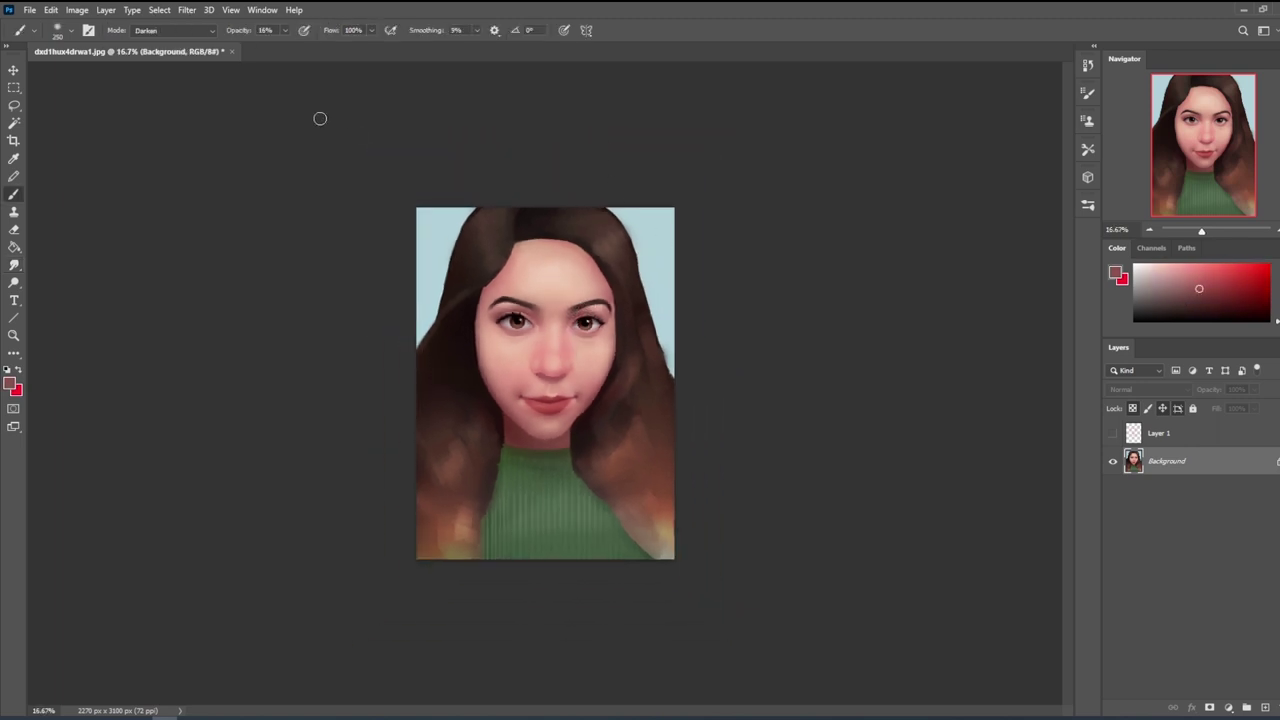
{"action": "left_click", "coordinate": [285, 31]}
{"action": "left_click", "coordinate": [294, 46]}
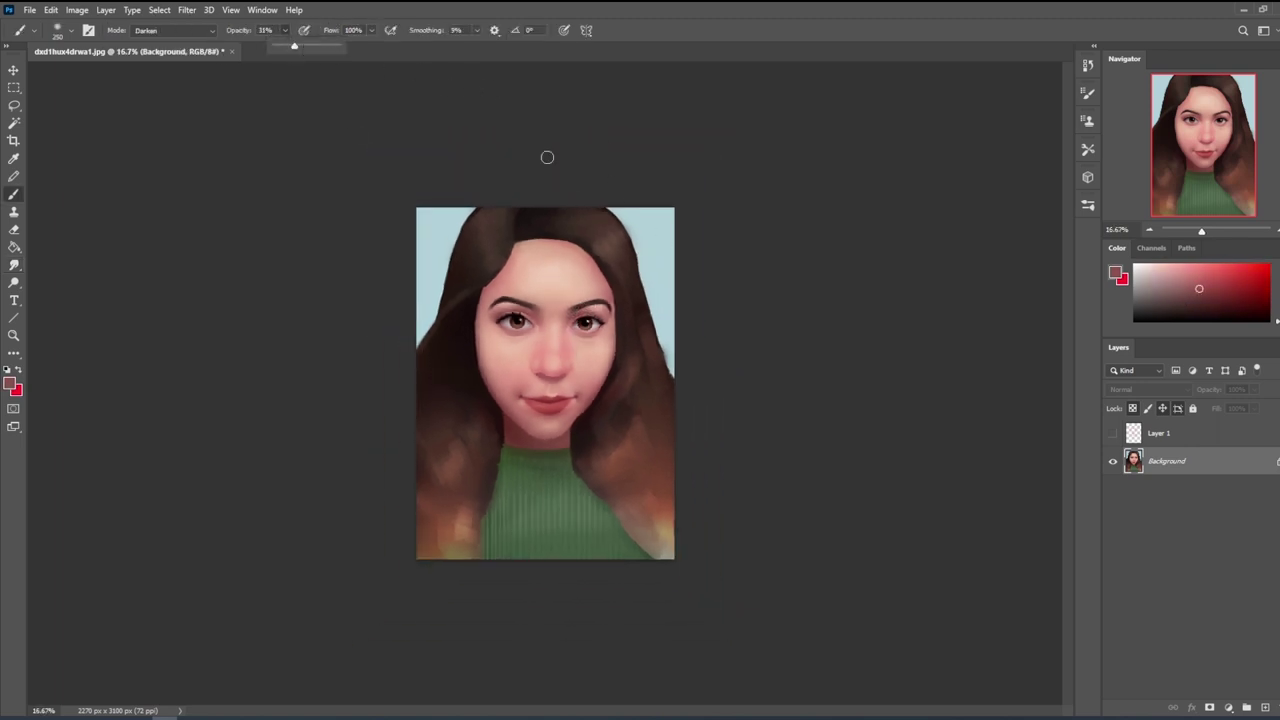
{"action": "left_click", "coordinate": [573, 311]}
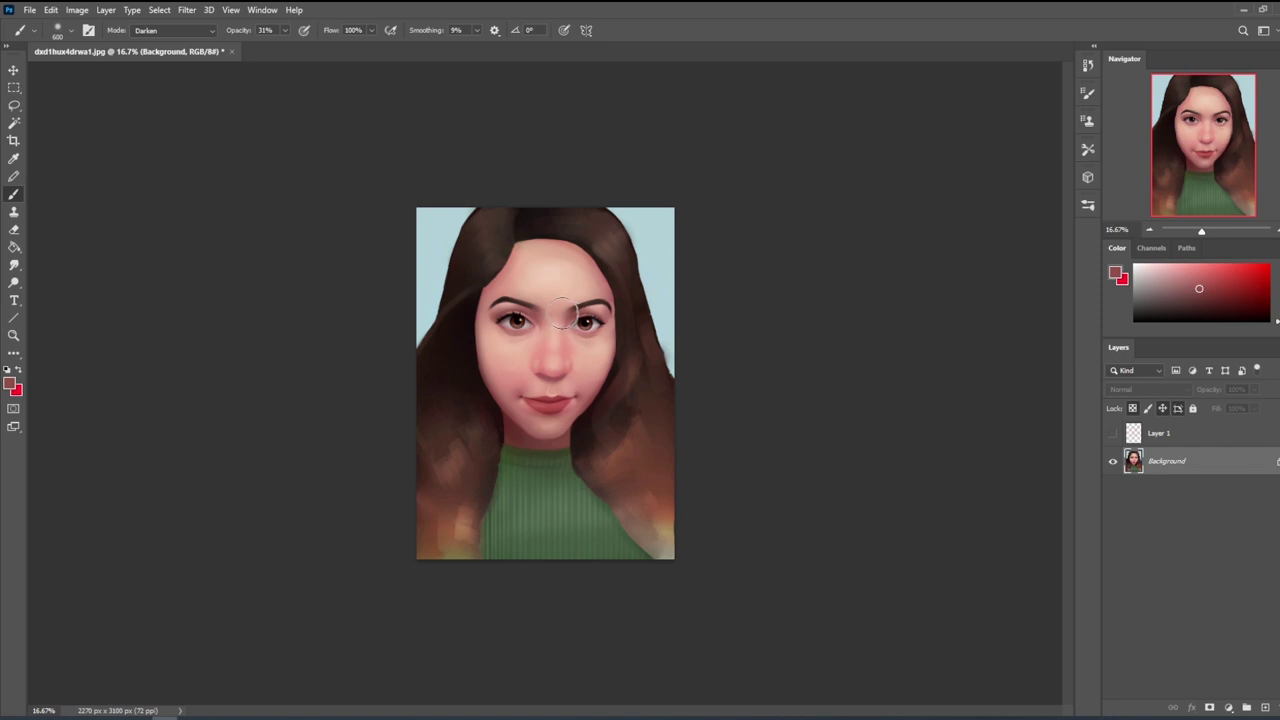
{"action": "key", "text": "["}
{"action": "left_click_drag", "start_coordinate": [285, 30], "coordinate": [278, 50]}
{"action": "key", "text": "alt"}
{"action": "left_click", "coordinate": [597, 341], "text": "alt"}
- Switch to a textured brush in Normal mode, sample a dark hair brown and raise the opacity to 73%
{"action": "right_click", "coordinate": [631, 371]}
{"action": "left_click", "coordinate": [706, 532]}
{"action": "key", "text": "Return"}
{"action": "left_click", "coordinate": [632, 411], "text": "alt"}
{"action": "key", "text": "bracketright"}
{"action": "key", "text": "bracketright"}
{"action": "key", "text": "bracketright"}
{"action": "key", "text": "bracketright"}
{"action": "key", "text": "bracketright"}
{"action": "key", "text": "bracketright"}
{"action": "key", "text": "bracketright"}
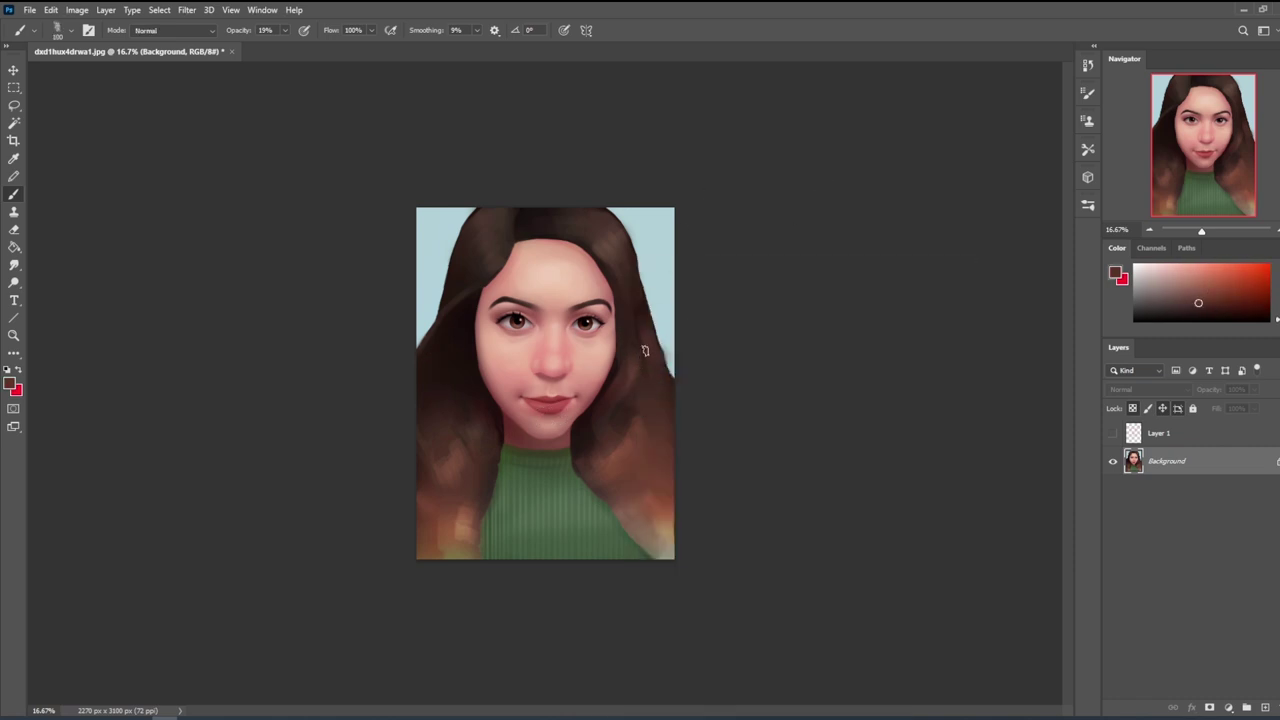
{"action": "left_click", "coordinate": [285, 30]}
{"action": "left_click_drag", "start_coordinate": [285, 46], "coordinate": [318, 46]}
- Paint broad wavy strands with sampled browns over the hair on the image's right side
{"action": "left_click", "coordinate": [636, 361], "text": "alt"}
{"action": "left_click_drag", "start_coordinate": [652, 423], "coordinate": [747, 514]}
{"action": "left_click", "coordinate": [620, 424], "text": "alt"}
{"action": "mouse_move", "coordinate": [620, 436]}
{"action": "left_mouse_down"}
{"action": "mouse_move", "coordinate": [689, 535]}
{"action": "mouse_move", "coordinate": [606, 490]}
{"action": "left_mouse_up"}
{"action": "left_click_drag", "start_coordinate": [700, 522], "coordinate": [668, 450]}
- Paint wavy brown strands over the hair on the image's left side, undoing the first strokes and repainting them
{"action": "left_click", "coordinate": [448, 419], "text": "alt"}
{"action": "mouse_move", "coordinate": [440, 408]}
{"action": "left_mouse_down"}
{"action": "mouse_move", "coordinate": [428, 553]}
{"action": "mouse_move", "coordinate": [420, 516]}
{"action": "left_mouse_up"}
{"action": "key", "text": "ctrl+z"}
{"action": "key", "text": "ctrl+z"}
{"action": "mouse_move", "coordinate": [474, 408]}
{"action": "left_mouse_down"}
{"action": "mouse_move", "coordinate": [398, 549]}
{"action": "mouse_move", "coordinate": [485, 456]}
{"action": "mouse_move", "coordinate": [445, 419]}
{"action": "mouse_move", "coordinate": [325, 514]}
{"action": "left_mouse_up"}
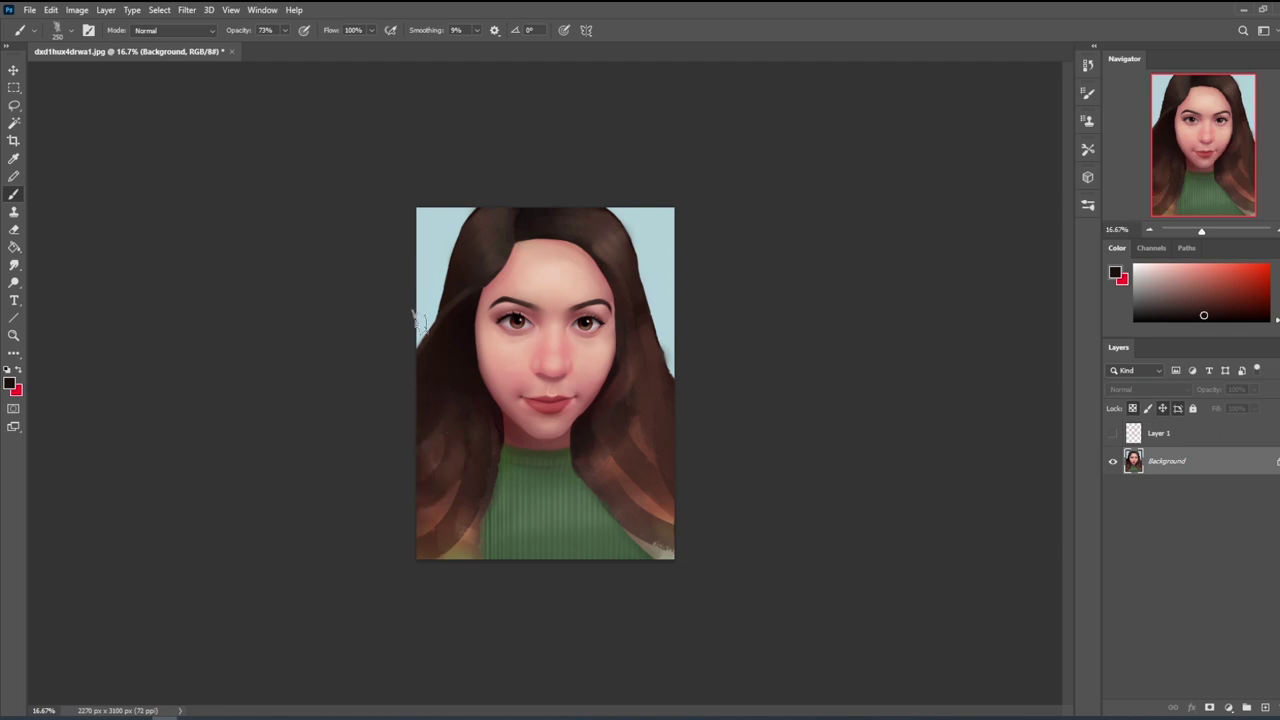
- Reduce the brush to 150 px and repaint the dark strand along the left hair's inner edge beside the sweater
{"action": "left_click_drag", "start_coordinate": [476, 452], "coordinate": [479, 558]}
{"action": "key", "text": "bracketleft"}
{"action": "key", "text": "bracketleft"}
{"action": "key", "text": "bracketleft"}
{"action": "key", "text": "ctrl+z"}
{"action": "left_click_drag", "start_coordinate": [475, 468], "coordinate": [474, 552]}
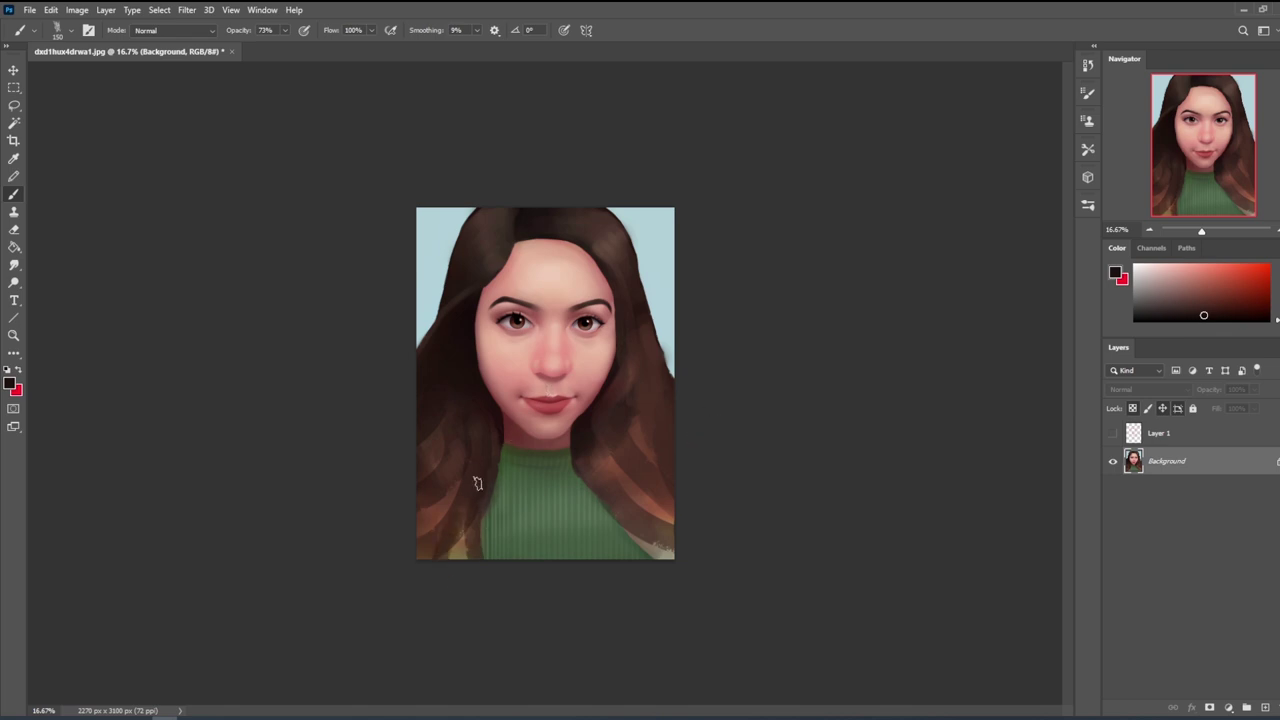
- Cover the light lower tip of the hair on the image's right with a dark strand, undoing the unwanted strokes
{"action": "mouse_move", "coordinate": [632, 362]}
{"action": "left_mouse_down"}
{"action": "mouse_move", "coordinate": [670, 456]}
{"action": "mouse_move", "coordinate": [607, 432]}
{"action": "left_mouse_up"}
{"action": "key", "text": "ctrl+z"}
{"action": "left_click_drag", "start_coordinate": [672, 540], "coordinate": [618, 501]}
{"action": "key", "text": "ctrl+z"}
{"action": "left_click_drag", "start_coordinate": [676, 550], "coordinate": [602, 500]}
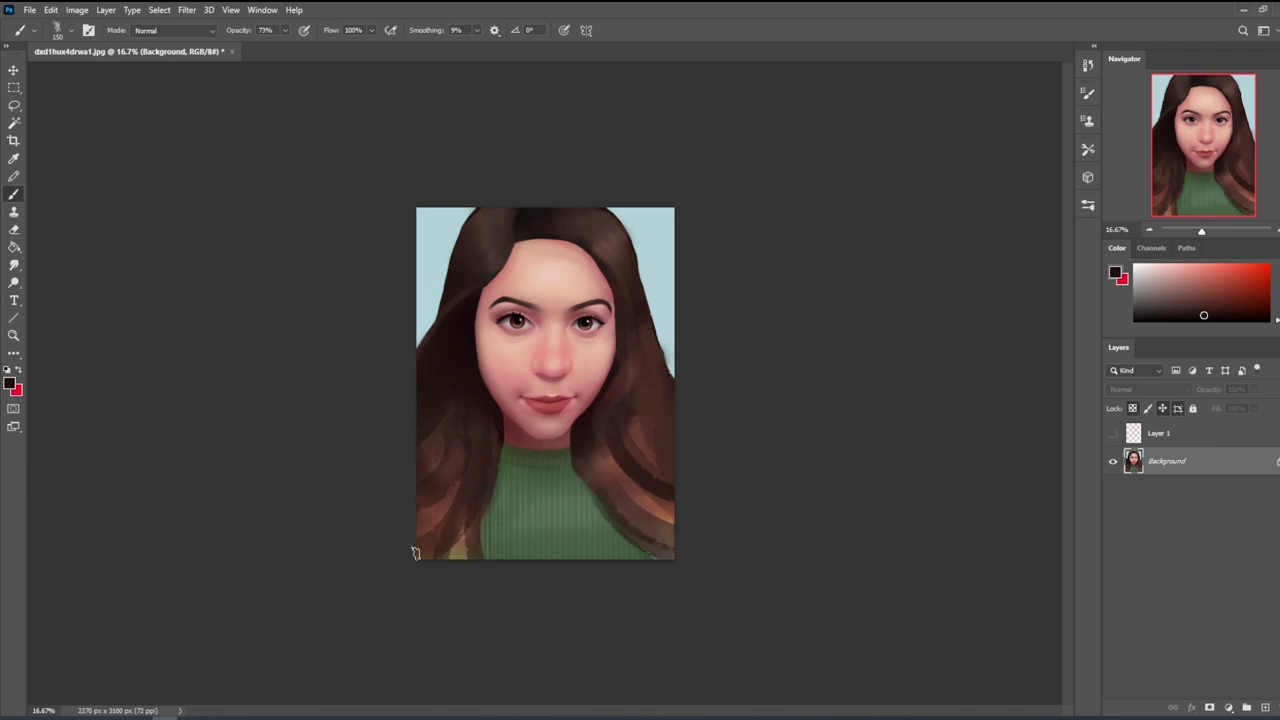
- Sample darker hair browns and paint a long dark strand down the outer hair on the image's right, redoing the first attempt
{"action": "left_click", "coordinate": [429, 501], "text": "alt"}
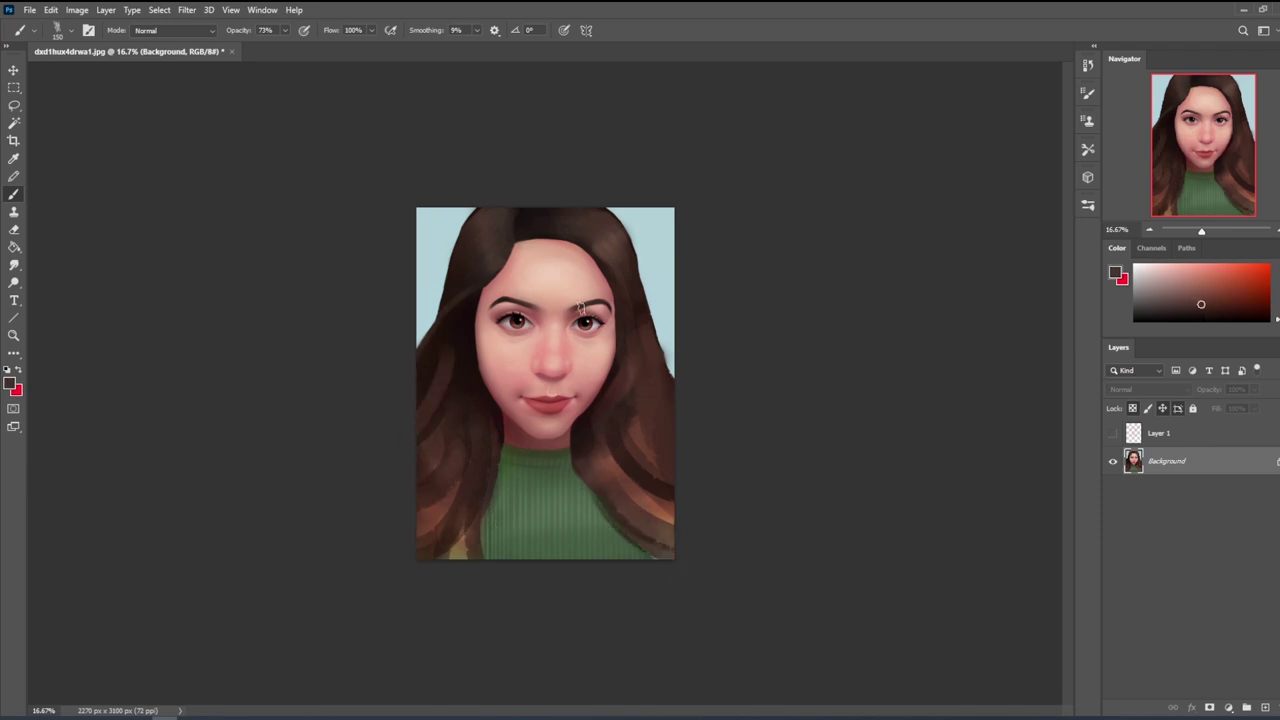
{"action": "left_click", "coordinate": [620, 362], "text": "alt"}
{"action": "left_click_drag", "start_coordinate": [631, 365], "coordinate": [668, 448]}
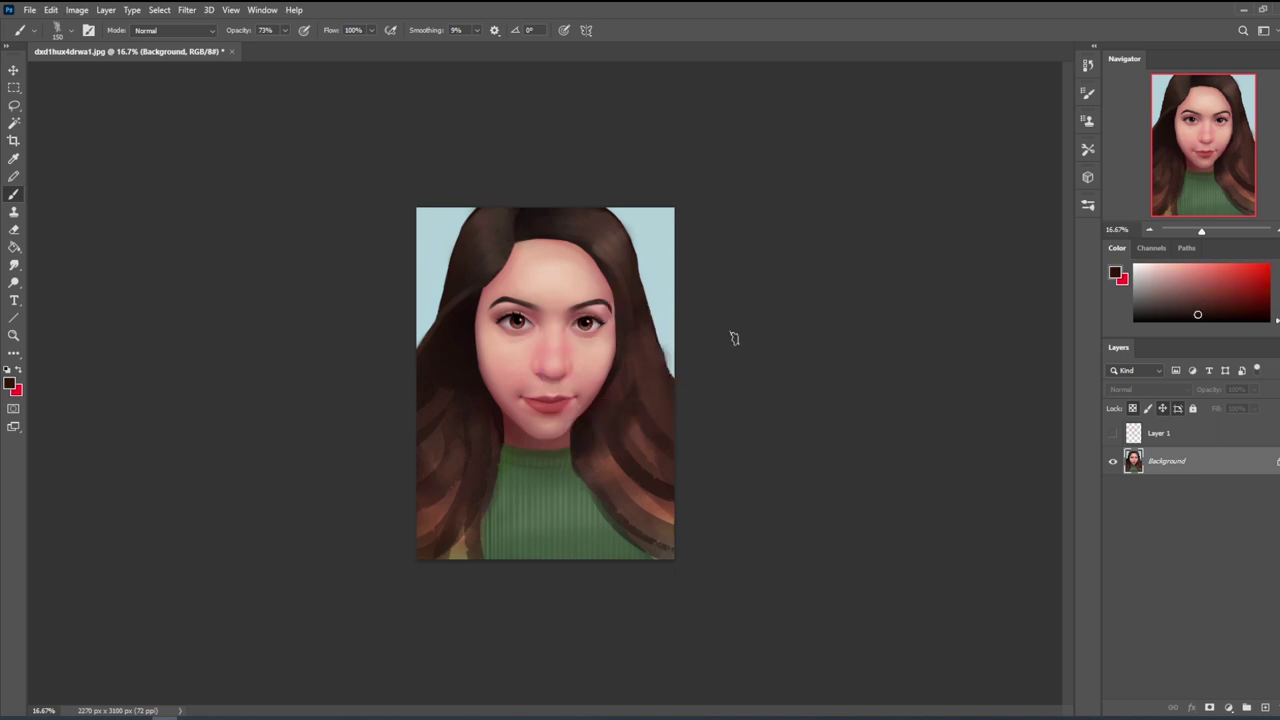
{"action": "key", "text": "ctrl+z"}
{"action": "left_click_drag", "start_coordinate": [642, 310], "coordinate": [668, 448]}
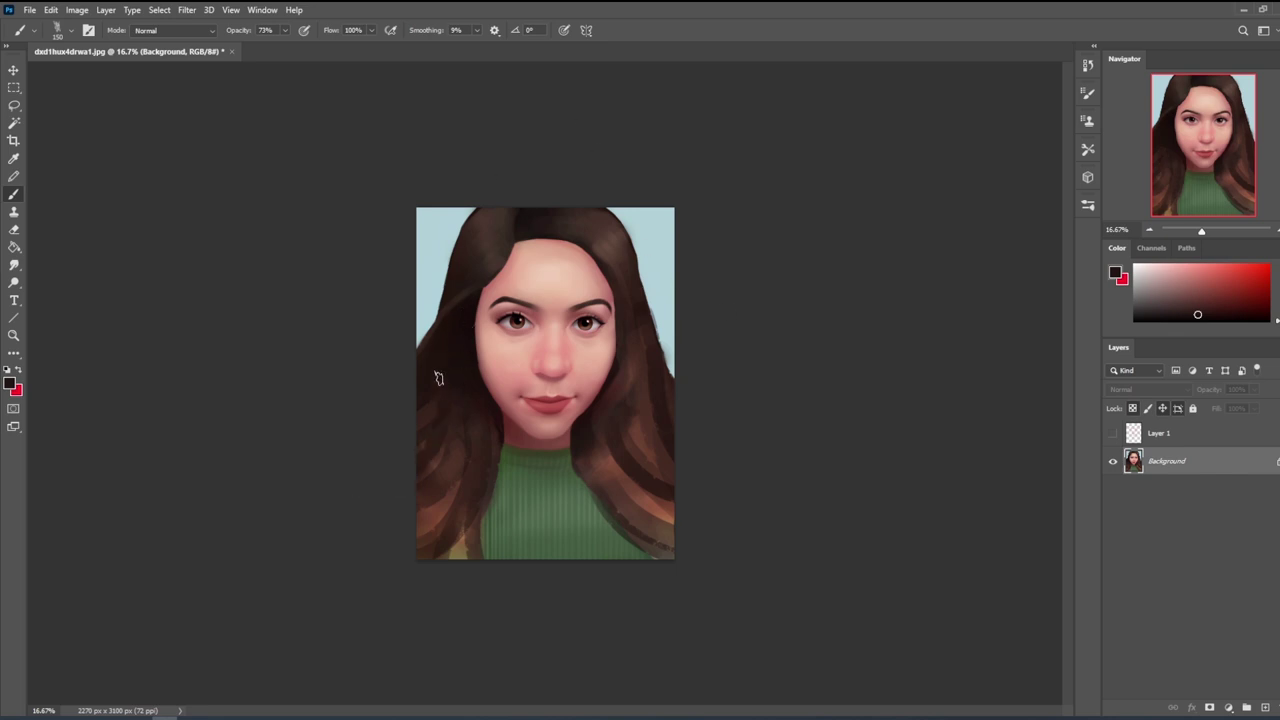
- Sample the background blue and the hair brown, reduce the brush to 70 px and repaint the right hair's outer edge
{"action": "left_click", "coordinate": [660, 315], "text": "alt"}
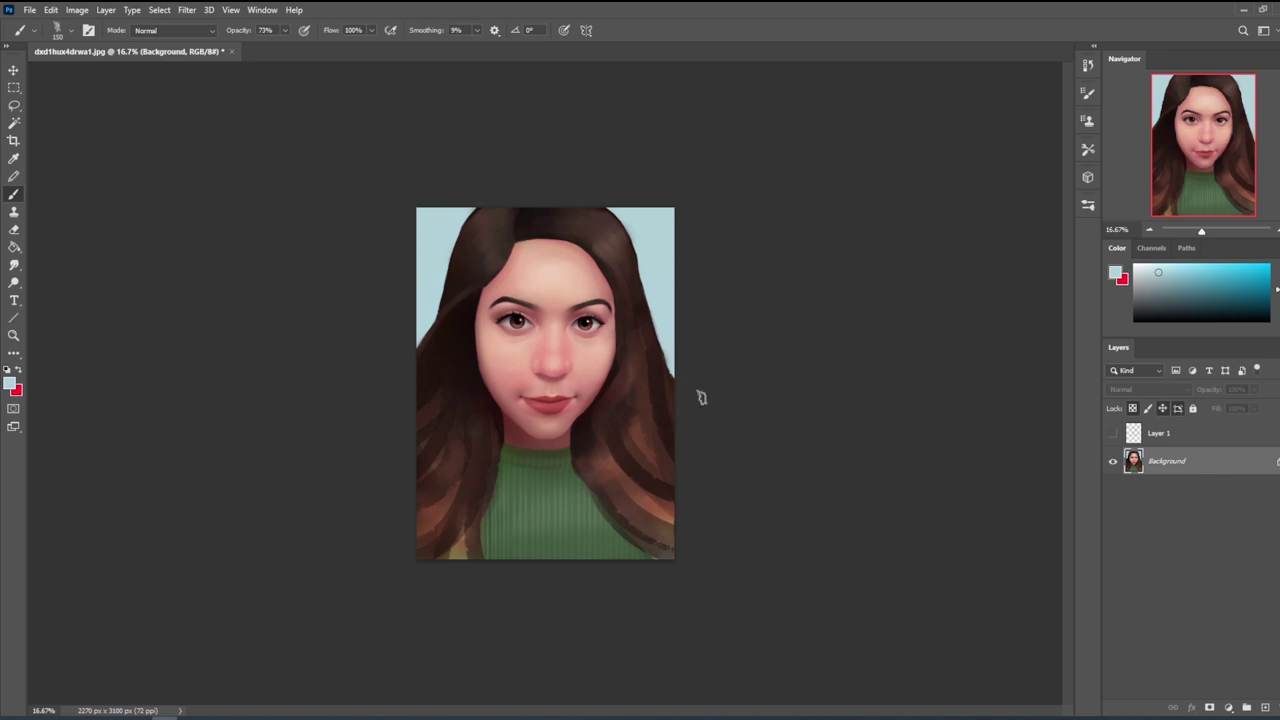
{"action": "left_click", "coordinate": [640, 338], "text": "alt"}
{"action": "key", "text": "bracketleft"}
{"action": "key", "text": "bracketleft"}
{"action": "key", "text": "bracketleft"}
{"action": "key", "text": "bracketleft"}
{"action": "key", "text": "bracketleft"}
{"action": "mouse_move", "coordinate": [640, 286]}
{"action": "left_mouse_down"}
{"action": "mouse_move", "coordinate": [602, 208]}
{"action": "mouse_move", "coordinate": [670, 368]}
{"action": "left_mouse_up"}
{"action": "left_click_drag", "start_coordinate": [658, 322], "coordinate": [672, 352]}
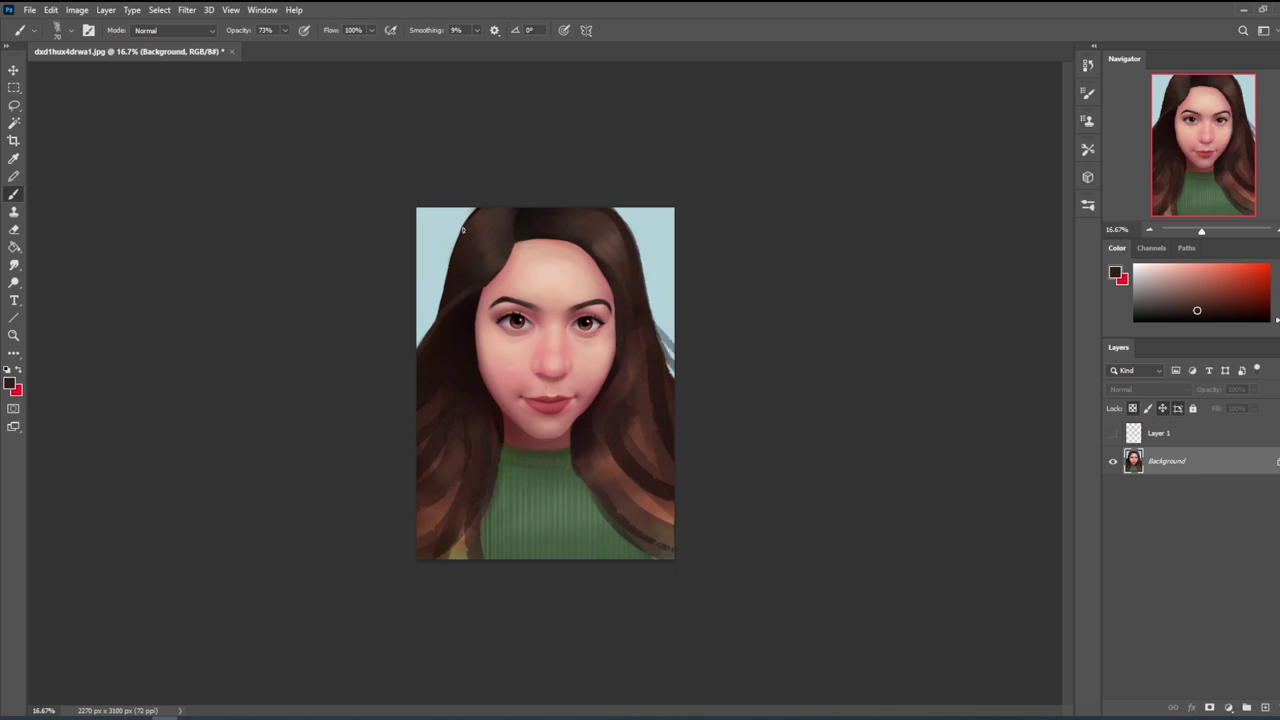
- Paint dark strands along the left hair's outer edge and across the crown, and switch to the Smudge tool
{"action": "left_click", "coordinate": [448, 318], "text": "alt"}
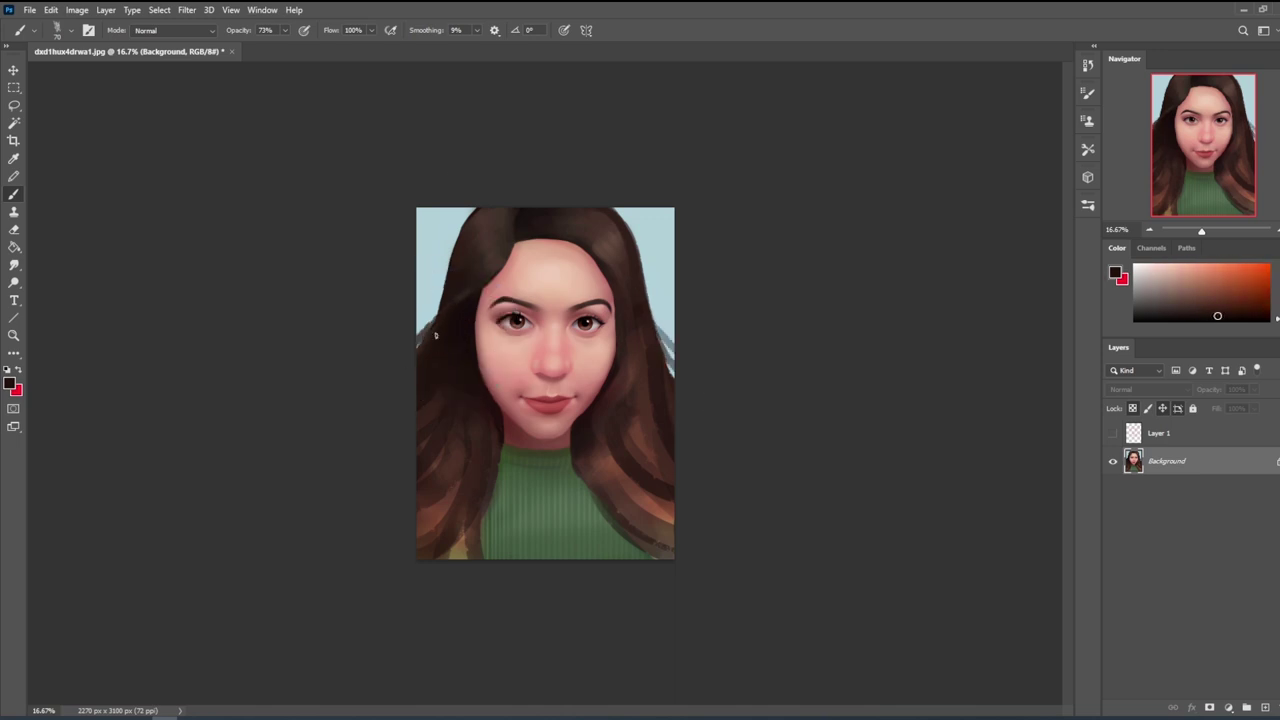
{"action": "left_click_drag", "start_coordinate": [442, 310], "coordinate": [418, 350]}
{"action": "left_click", "coordinate": [463, 256], "text": "alt"}
{"action": "mouse_move", "coordinate": [466, 230]}
{"action": "left_mouse_down"}
{"action": "mouse_move", "coordinate": [488, 200]}
{"action": "mouse_move", "coordinate": [491, 273]}
{"action": "left_mouse_up"}
{"action": "left_click_drag", "start_coordinate": [572, 220], "coordinate": [622, 264]}
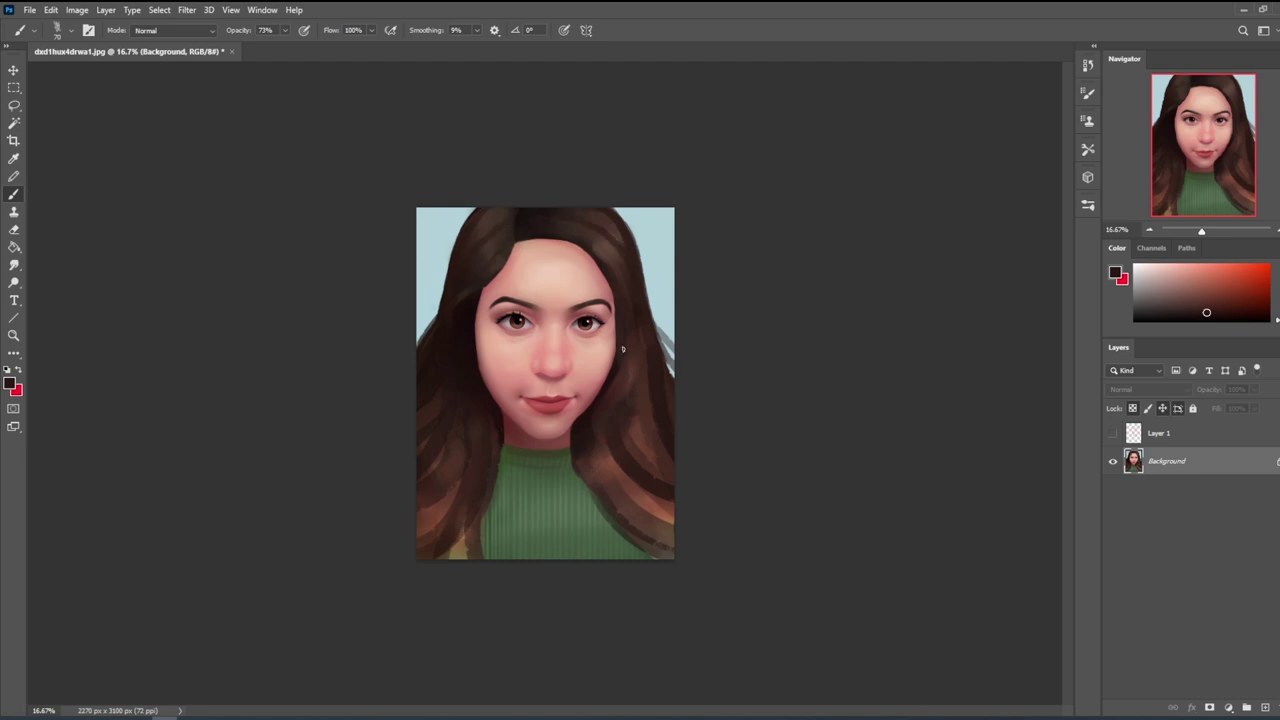
{"action": "left_click", "coordinate": [14, 265]}
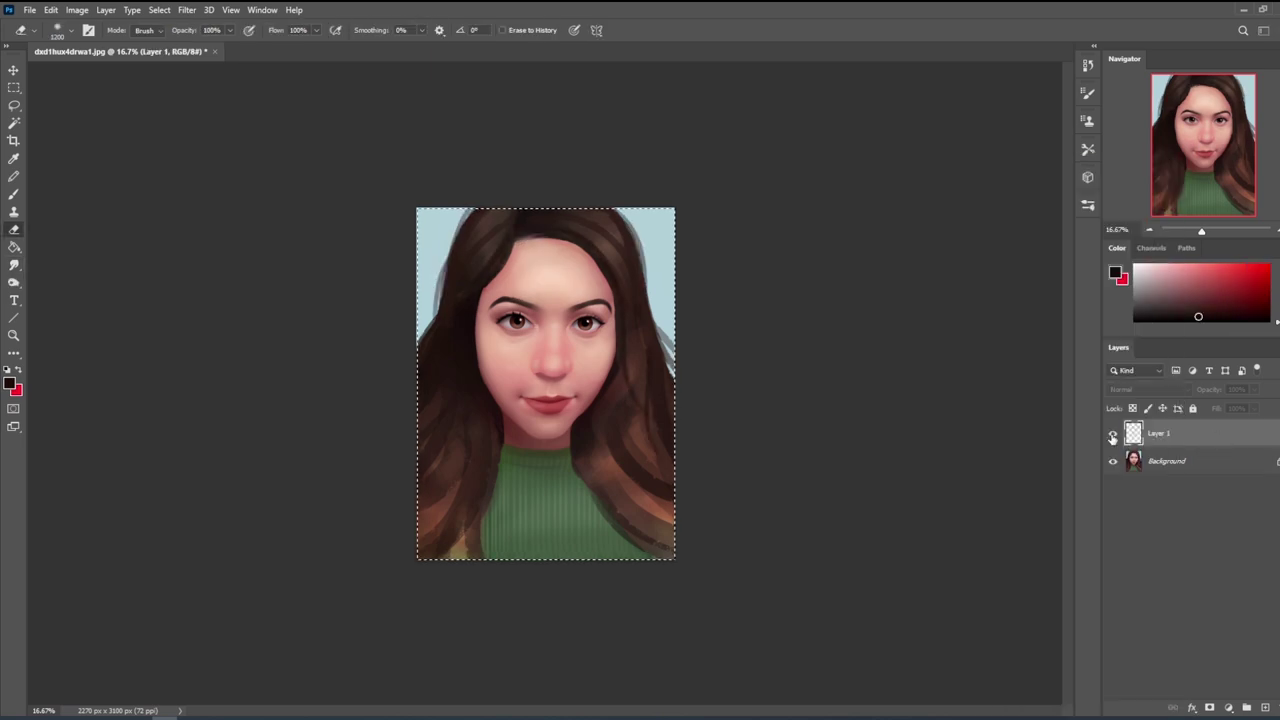
- Show and delete the red guide-mark layer, and select the whole canvas of the finished painting
{"action": "left_click", "coordinate": [1112, 434]}
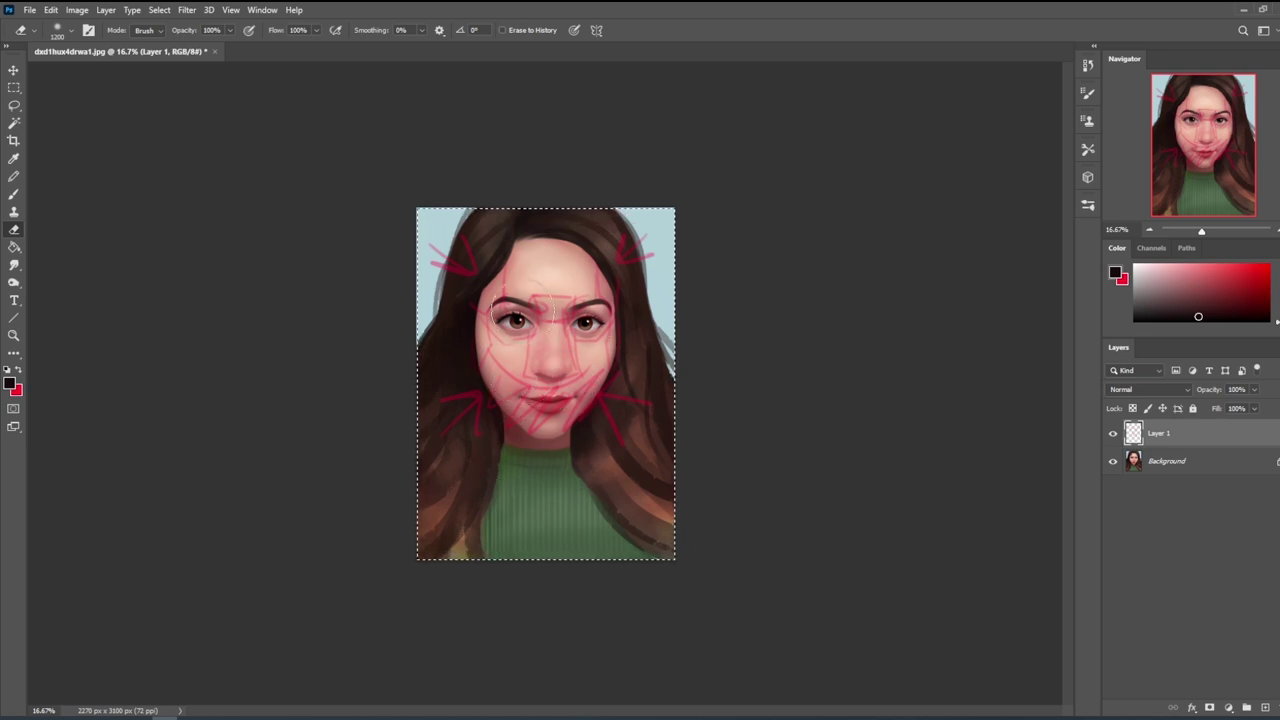
{"action": "left_click_drag", "start_coordinate": [1193, 439], "coordinate": [1278, 709]}
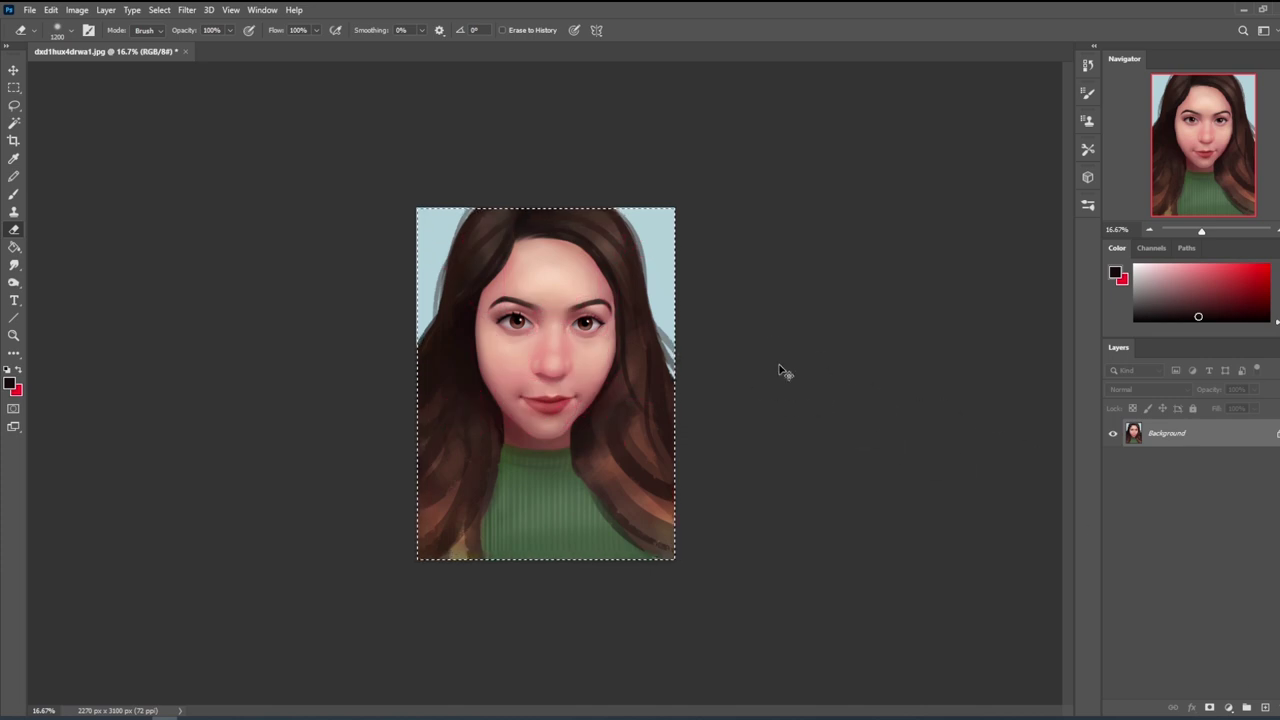
{"action": "left_click", "coordinate": [1088, 66]}
{"action": "left_click_drag", "start_coordinate": [1068, 616], "coordinate": [1068, 88]}
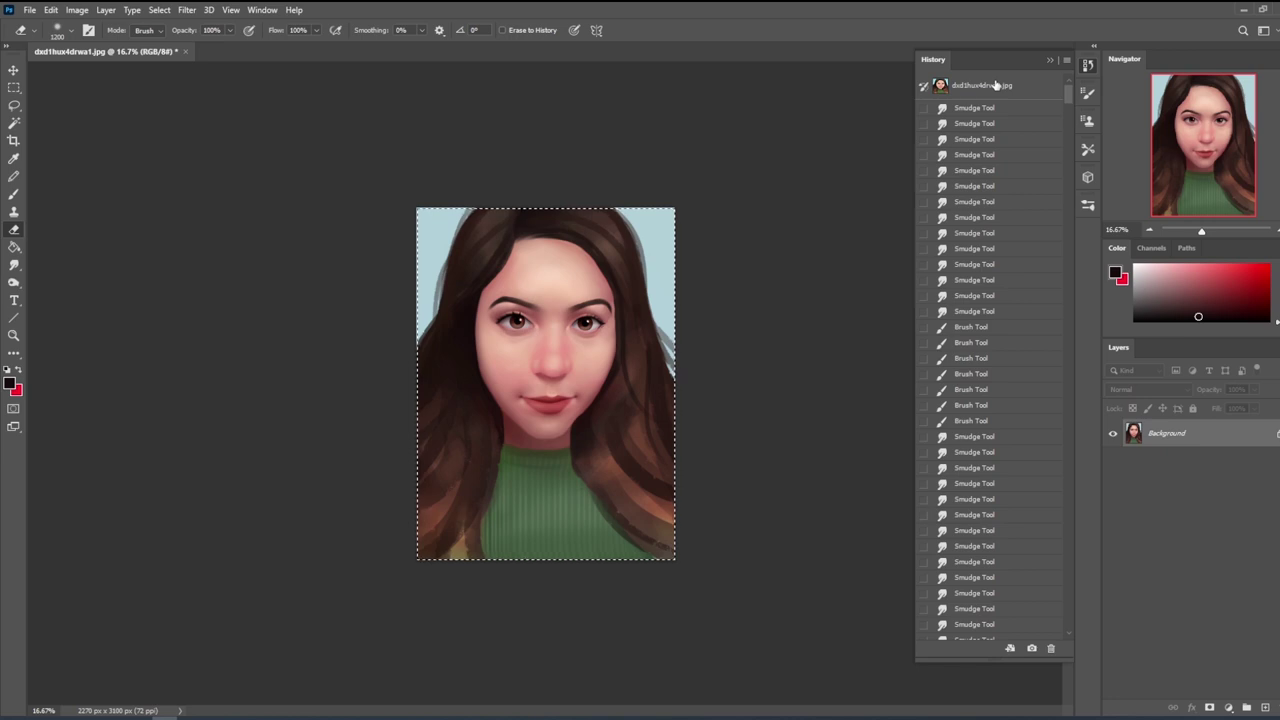
{"action": "key", "text": "ctrl+a"}
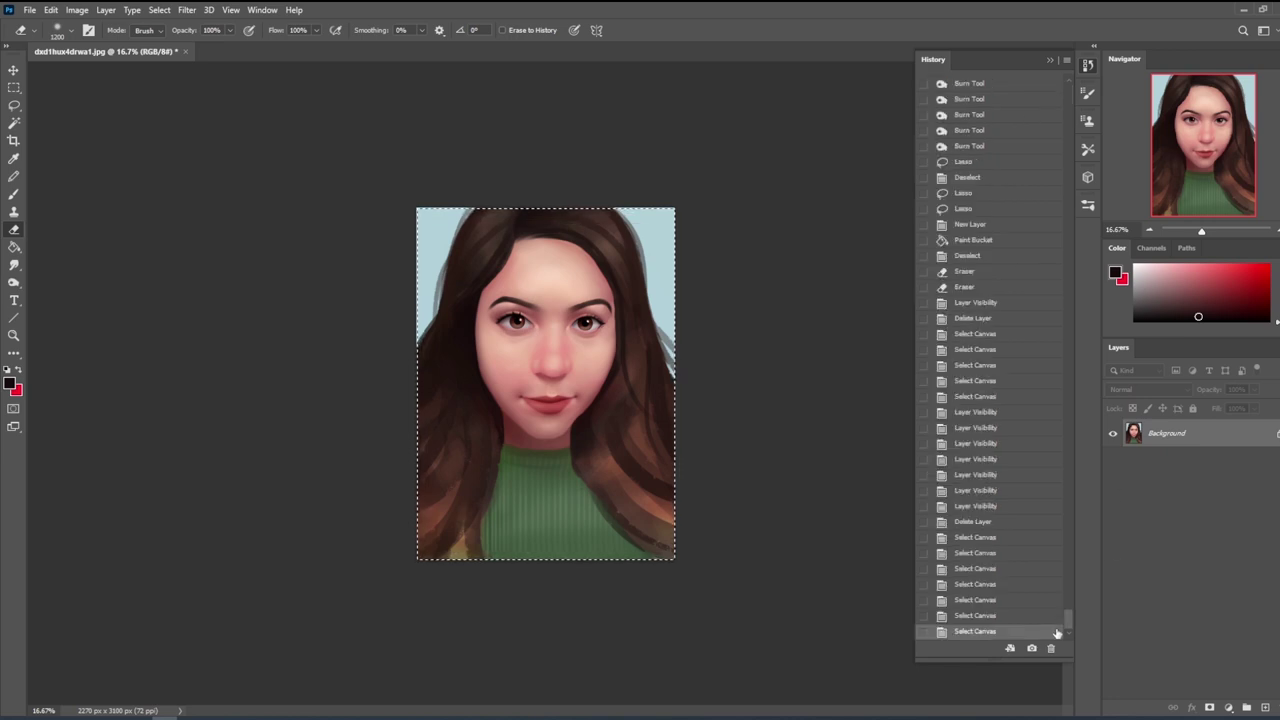
- Revert the document to its opening history state and paste the finished painting as a new layer above it
{"action": "left_click_drag", "start_coordinate": [1072, 621], "coordinate": [1049, 75]}
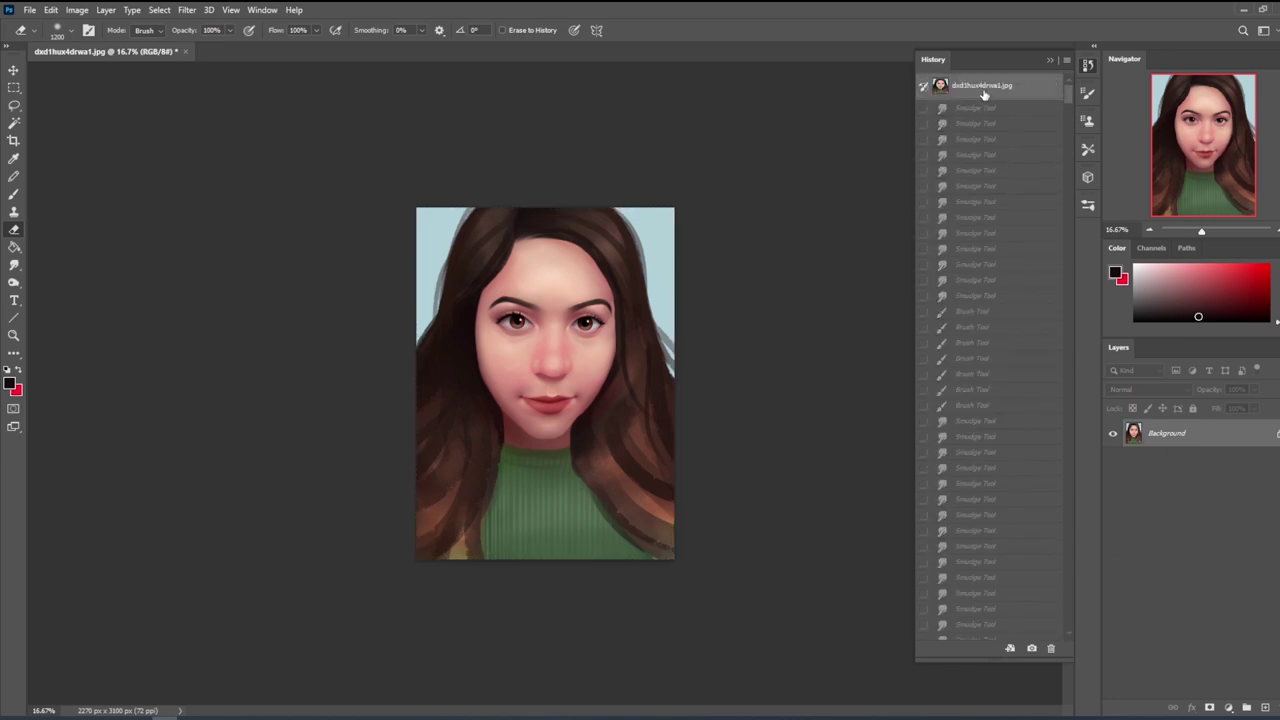
{"action": "left_click", "coordinate": [1022, 85]}
{"action": "left_click", "coordinate": [1050, 62]}
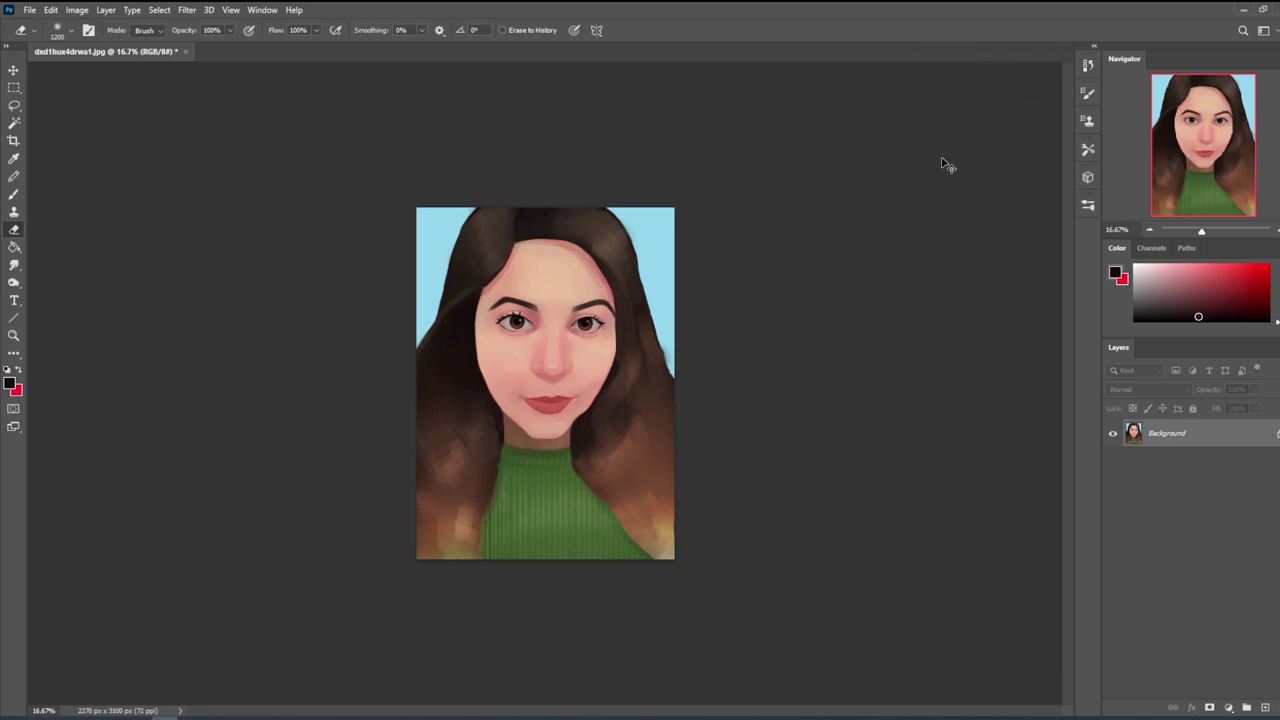
{"action": "key", "text": "ctrl+v"}
{"action": "key", "text": "ctrl+plus"}
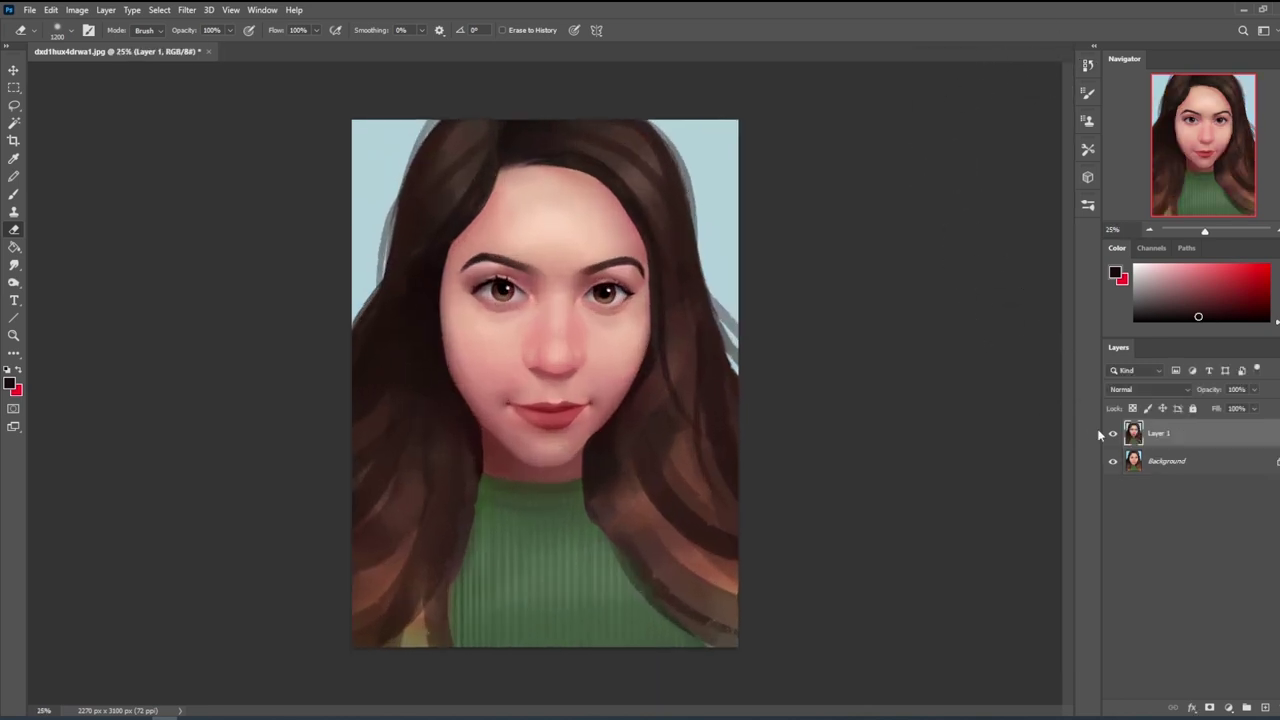
- Toggle the visibility of Layer 1 to compare the repainted portrait with the original
{"action": "left_click", "coordinate": [1113, 434]}
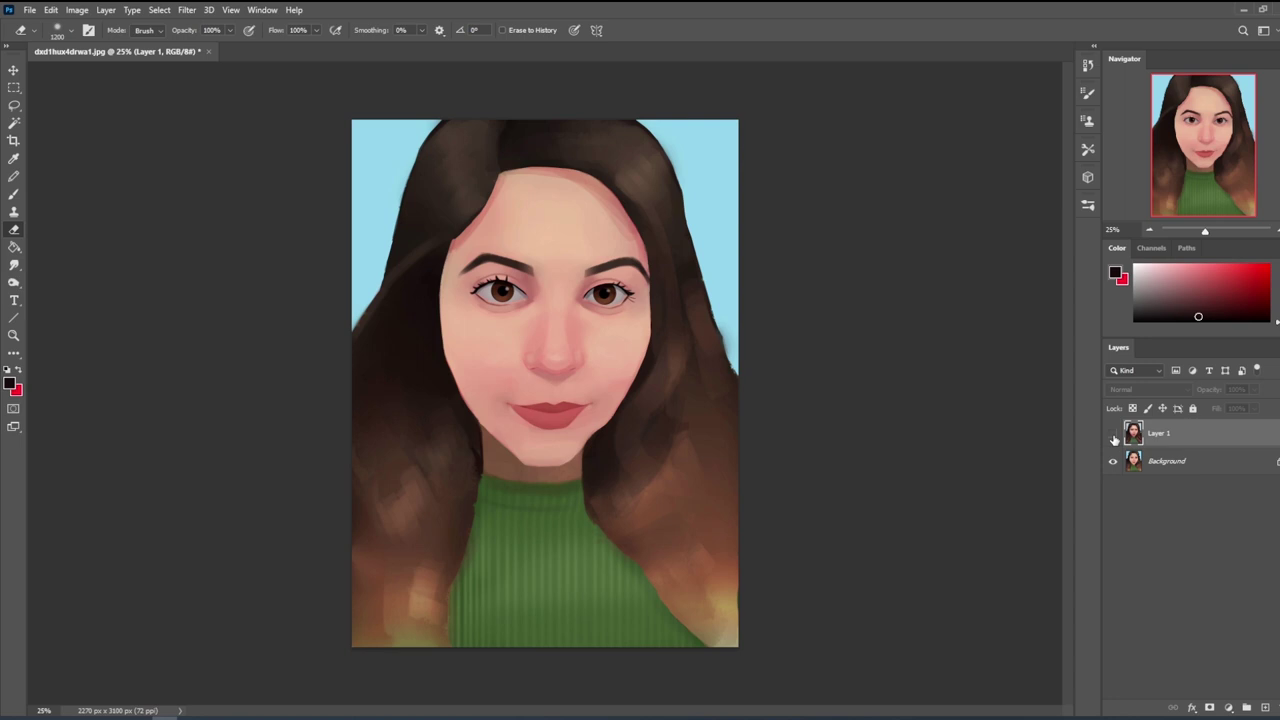
{"action": "left_click", "coordinate": [1114, 434]}
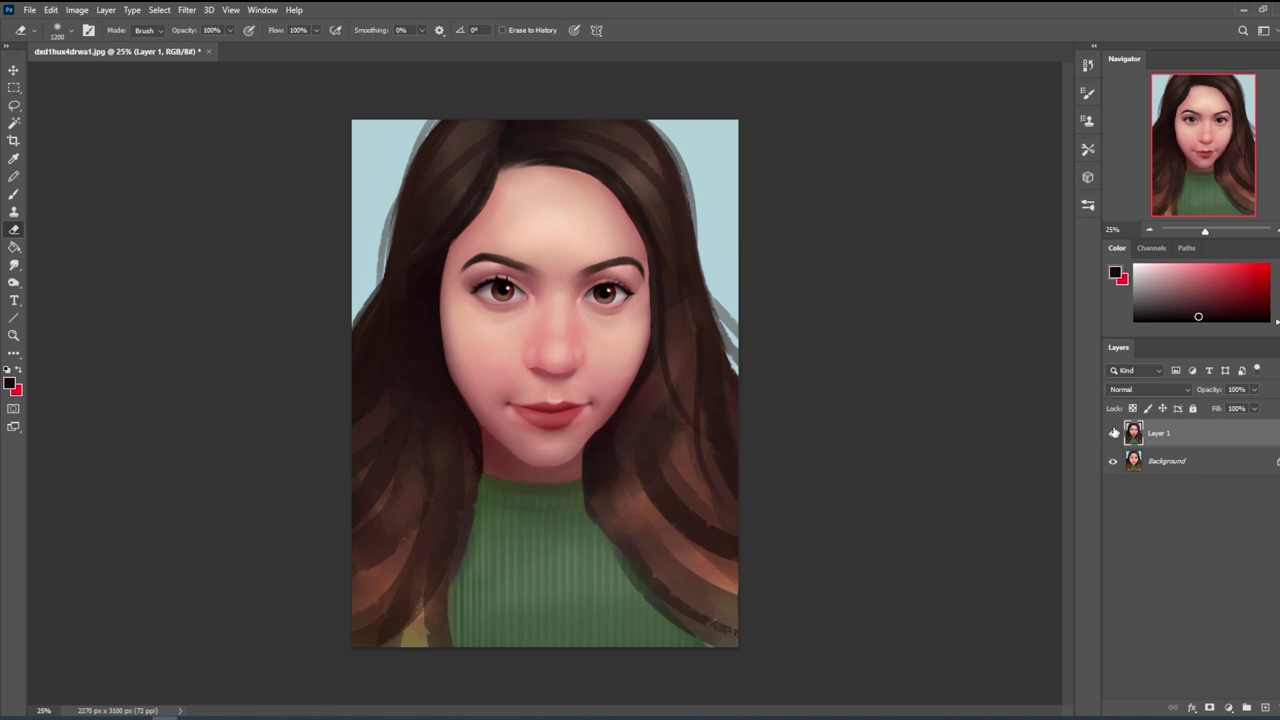
{"action": "left_click", "coordinate": [1114, 432]}
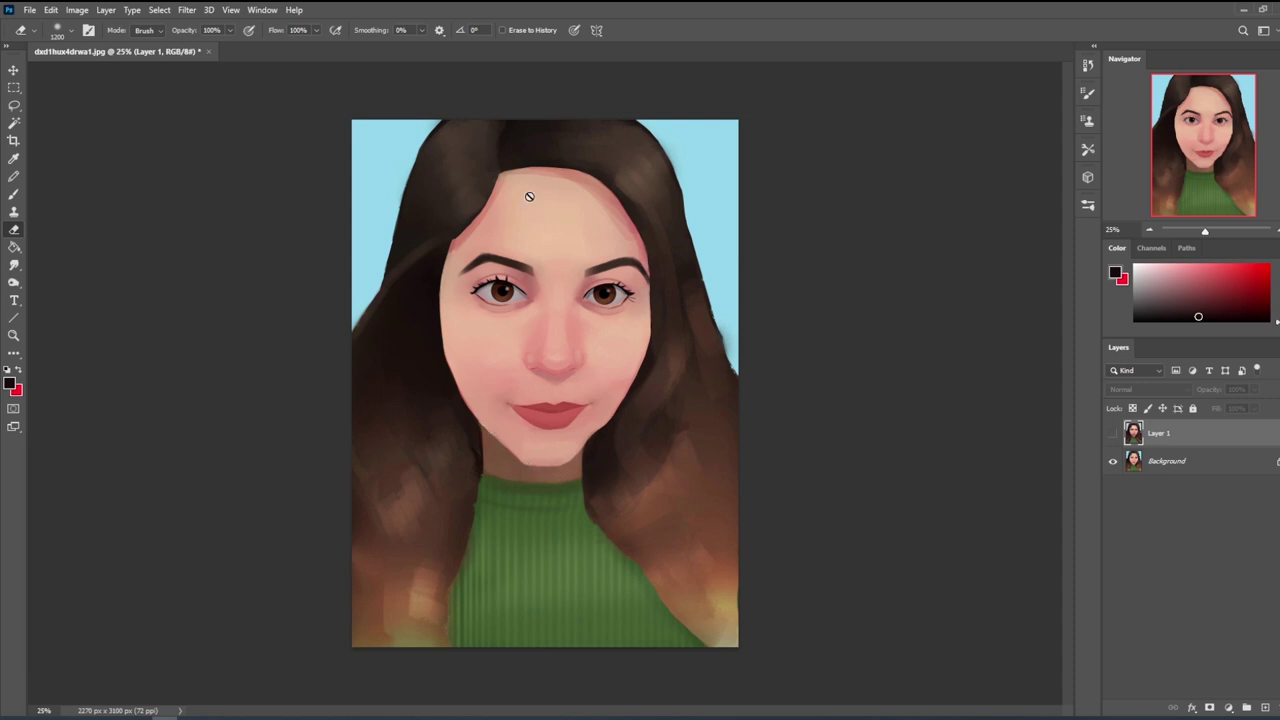
{"action": "left_click", "coordinate": [1112, 434]}
{"action": "key", "text": "ctrl+minus"}
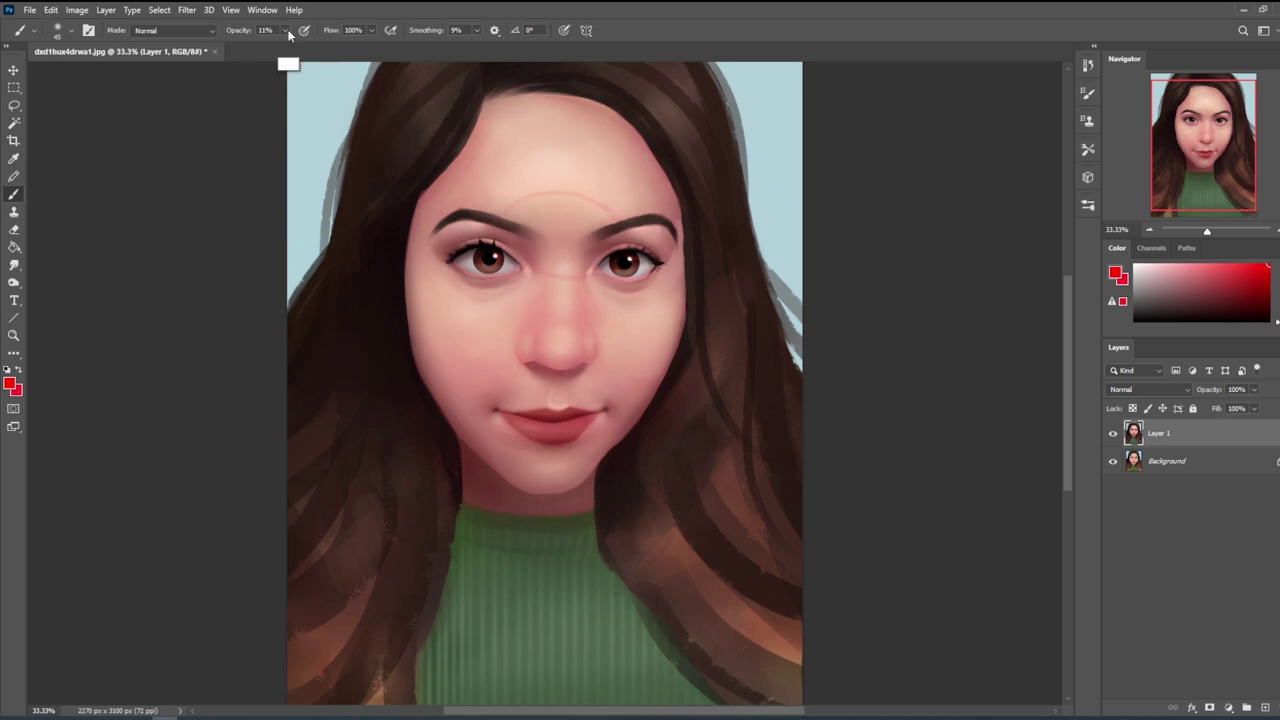
- With a red brush at 100% opacity, outline the face's light areas and hatch the shadow areas at the hairline and jaw
{"action": "left_click", "coordinate": [286, 31]}
{"action": "left_click_drag", "start_coordinate": [344, 50], "coordinate": [350, 48]}
{"action": "mouse_move", "coordinate": [615, 224]}
{"action": "left_mouse_down"}
{"action": "mouse_move", "coordinate": [555, 283]}
{"action": "mouse_move", "coordinate": [610, 345]}
{"action": "mouse_move", "coordinate": [392, 292]}
{"action": "mouse_move", "coordinate": [534, 496]}
{"action": "mouse_move", "coordinate": [718, 275]}
{"action": "left_mouse_up"}
{"action": "mouse_move", "coordinate": [668, 338]}
{"action": "left_mouse_down"}
{"action": "mouse_move", "coordinate": [532, 490]}
{"action": "mouse_move", "coordinate": [450, 440]}
{"action": "mouse_move", "coordinate": [395, 310]}
{"action": "left_mouse_up"}
{"action": "mouse_move", "coordinate": [615, 425]}
{"action": "left_mouse_down"}
{"action": "mouse_move", "coordinate": [698, 310]}
{"action": "mouse_move", "coordinate": [695, 385]}
{"action": "left_mouse_up"}
{"action": "mouse_move", "coordinate": [620, 113]}
{"action": "left_mouse_down"}
{"action": "mouse_move", "coordinate": [640, 242]}
{"action": "mouse_move", "coordinate": [677, 152]}
{"action": "mouse_move", "coordinate": [665, 236]}
{"action": "mouse_move", "coordinate": [678, 208]}
{"action": "mouse_move", "coordinate": [652, 135]}
{"action": "left_mouse_up"}
{"action": "mouse_move", "coordinate": [522, 97]}
{"action": "left_mouse_down"}
{"action": "mouse_move", "coordinate": [440, 200]}
{"action": "mouse_move", "coordinate": [396, 210]}
{"action": "left_mouse_up"}
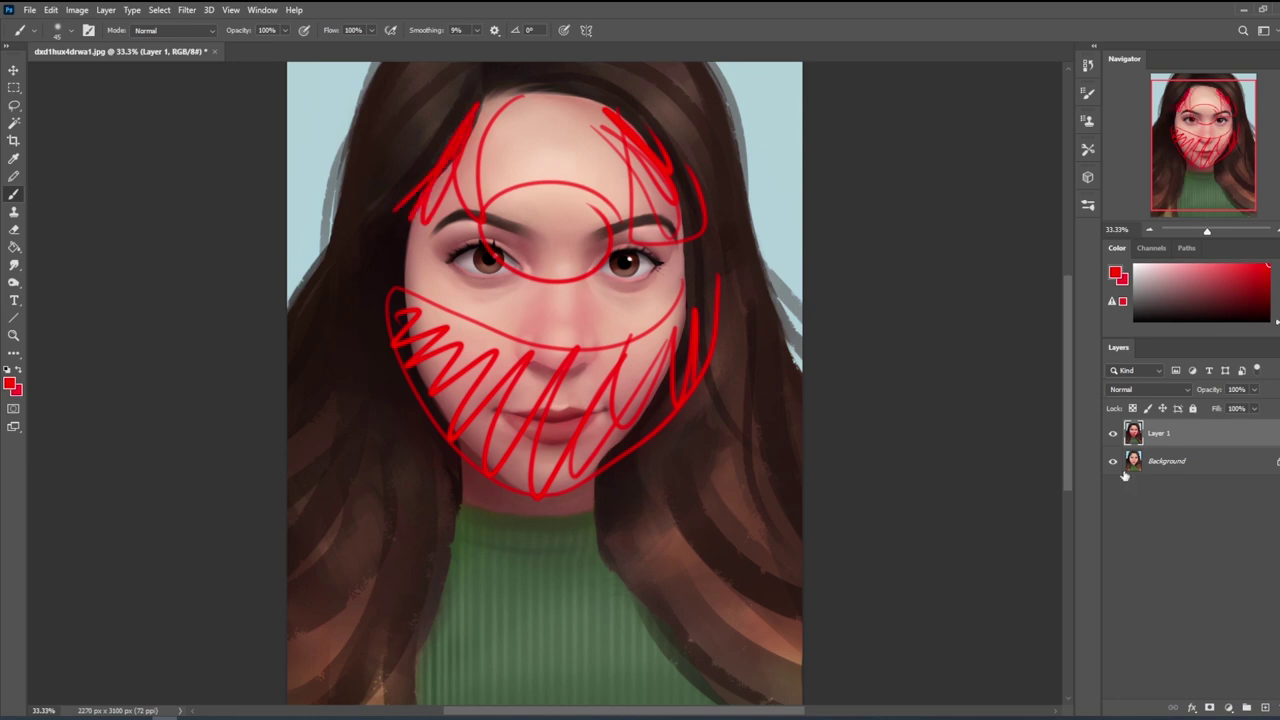
- Undo the red outlines and hatching drawn over the face on Layer 1
{"action": "key", "text": "ctrl+z"}
{"action": "key", "text": "ctrl+z"}
{"action": "key", "text": "ctrl+z"}
{"action": "key", "text": "ctrl+z"}
{"action": "key", "text": "ctrl+z"}
{"action": "key", "text": "ctrl+z"}
{"action": "key", "text": "ctrl+z"}
{"action": "key", "text": "ctrl+z"}
{"action": "key", "text": "ctrl+z"}
- Compare the repainted portrait with the original at 16.67% zoom by repeatedly hiding and showing Layer 1
{"action": "left_click", "coordinate": [1112, 434]}
{"action": "left_click", "coordinate": [1112, 434]}
{"action": "key", "text": "ctrl+minus"}
{"action": "key", "text": "ctrl+minus"}
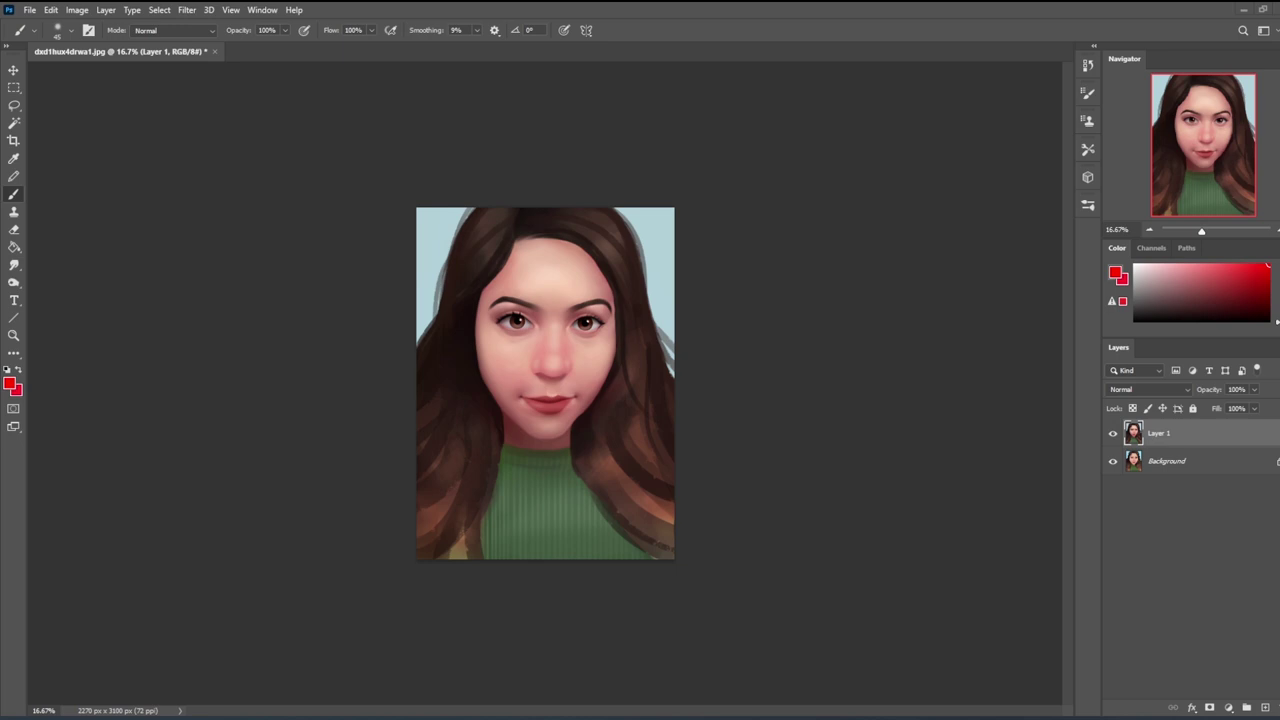
{"action": "left_click", "coordinate": [1113, 435]}
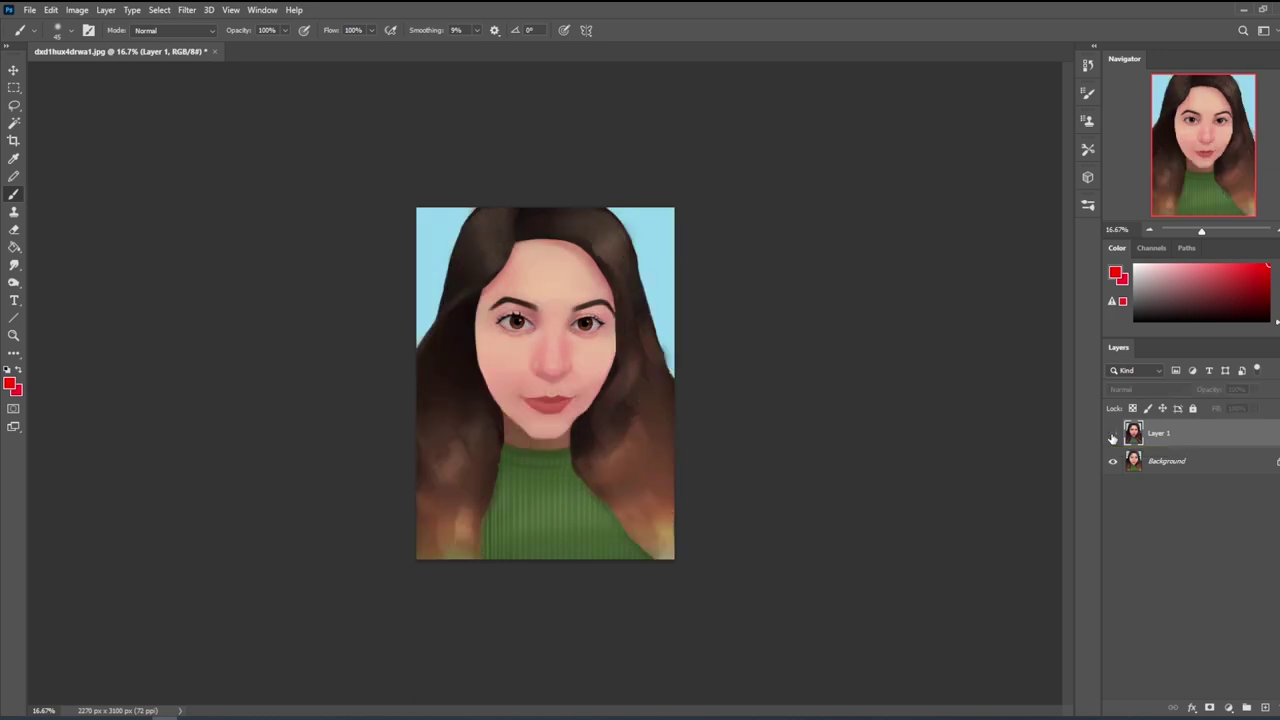
{"action": "left_click", "coordinate": [1113, 435]}
{"action": "left_click", "coordinate": [1113, 435]}
{"action": "left_click", "coordinate": [1113, 435]}
{"action": "left_click", "coordinate": [1113, 435]}
{"action": "left_click", "coordinate": [1113, 435]}
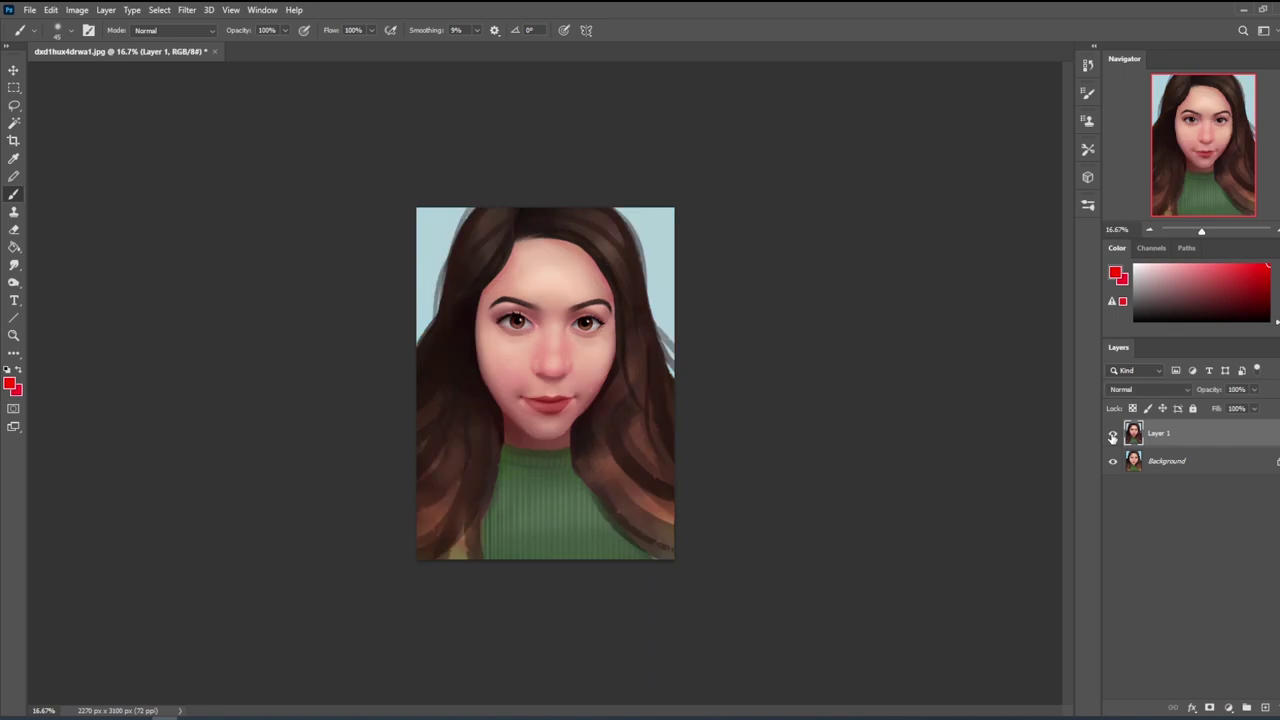
{"action": "left_click", "coordinate": [1113, 435]}
{"action": "left_click", "coordinate": [1113, 435]}
{"action": "left_click", "coordinate": [1113, 435]}
{"action": "left_click", "coordinate": [1113, 435]}
{"action": "left_click", "coordinate": [1113, 435]}
{"action": "left_click", "coordinate": [1113, 435]}
{"action": "left_click", "coordinate": [1113, 435]}
{"action": "left_click", "coordinate": [1113, 435]}
- Switch to Firefox with istebrak.com, view the site's Store page, and return to its home page
{"action": "left_click_drag", "start_coordinate": [213, 57], "coordinate": [223, 69]}
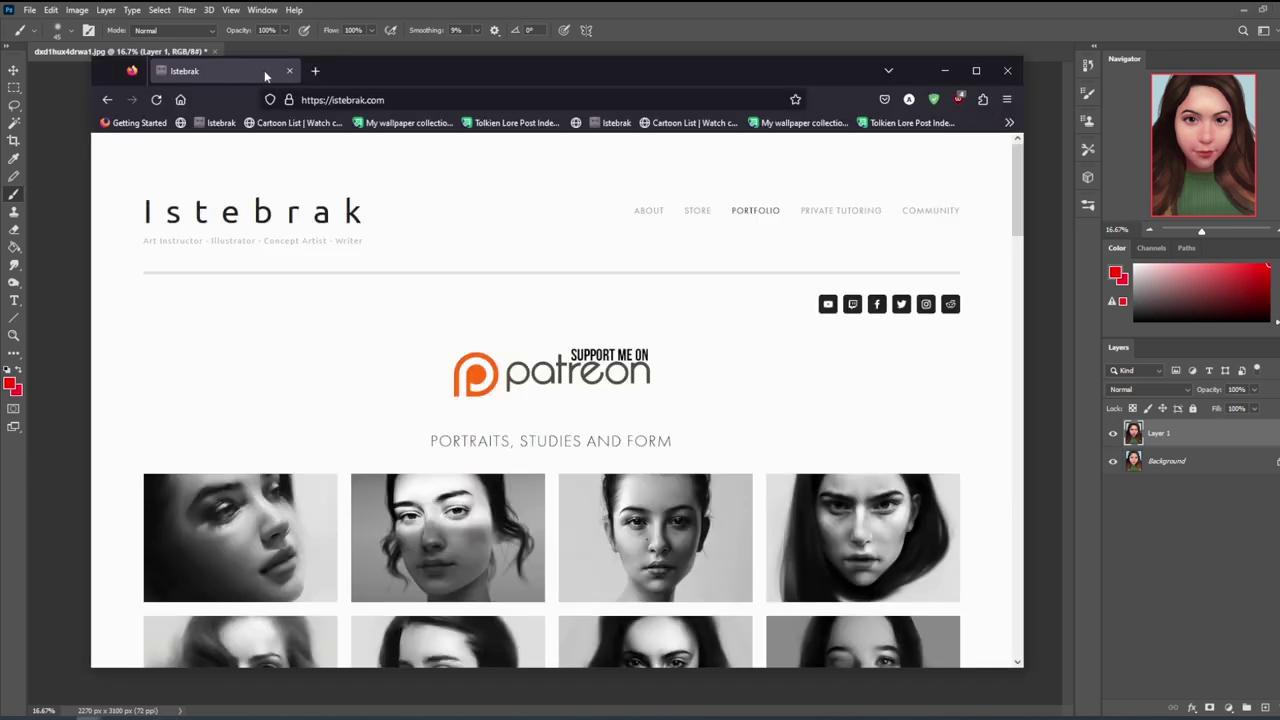
{"action": "left_click_drag", "start_coordinate": [475, 71], "coordinate": [495, 38]}
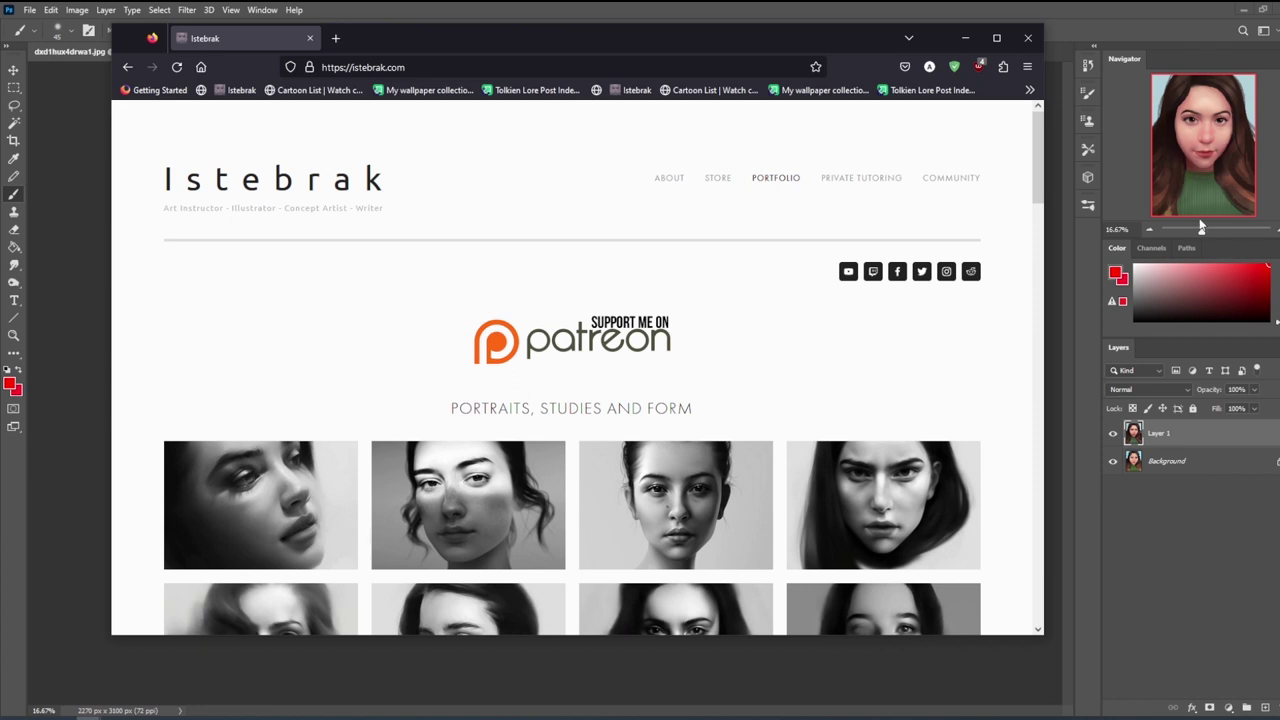
{"action": "left_click", "coordinate": [712, 190]}
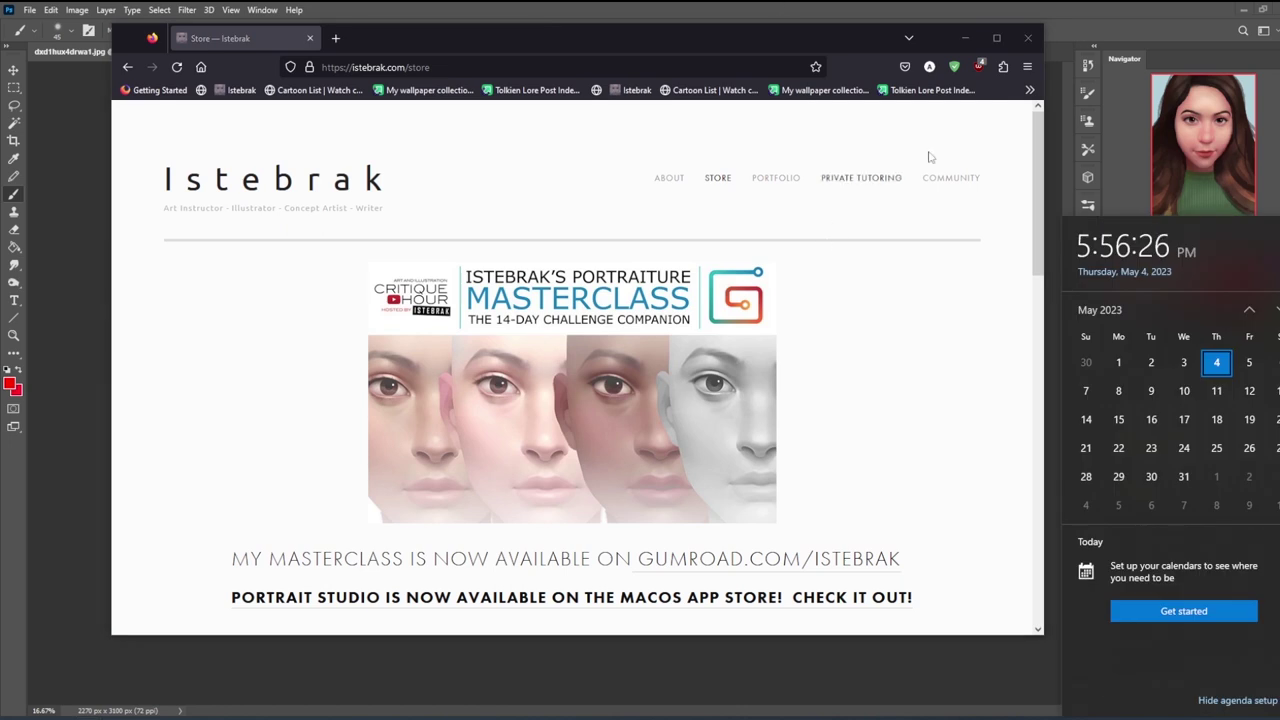
{"action": "left_click", "coordinate": [254, 185]}
{"action": "left_click", "coordinate": [254, 185]}
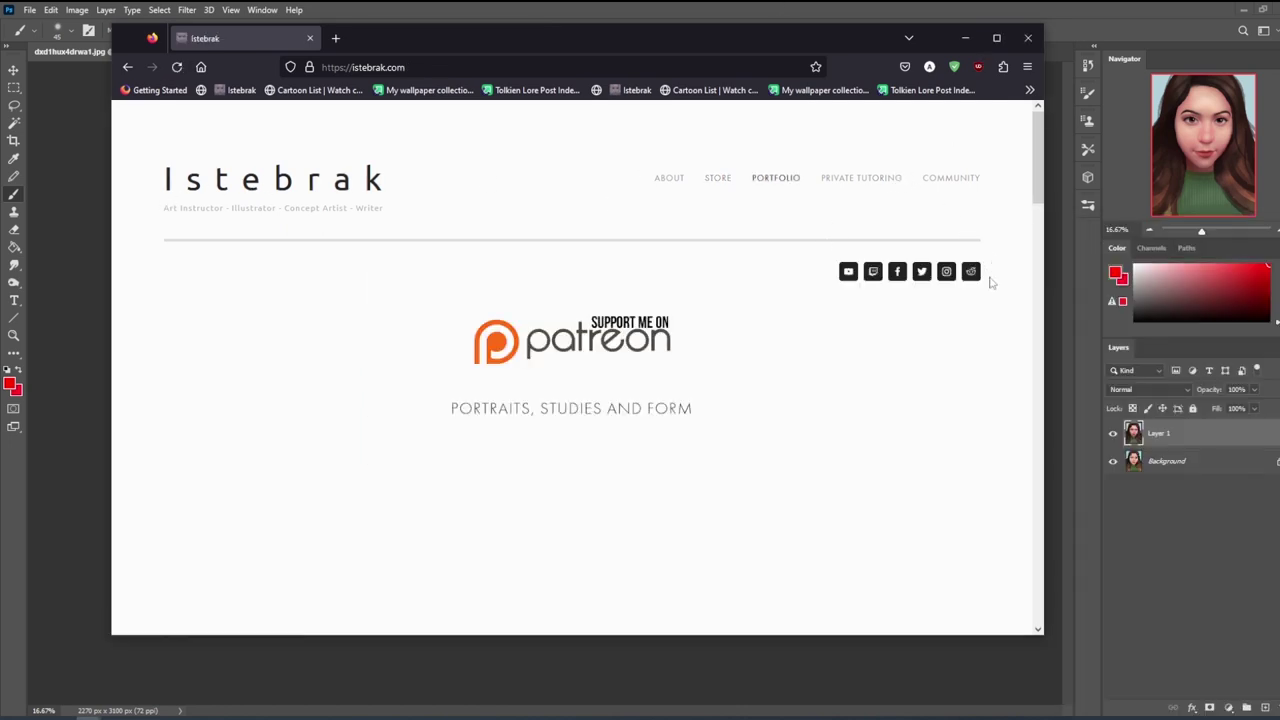